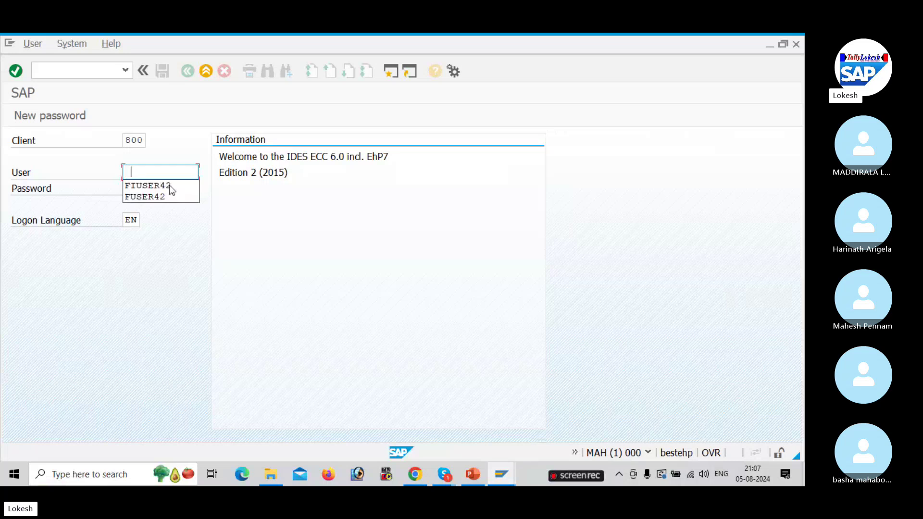
Log on to client 800 with the remembered user ID and the account password.
left_click(169, 186)
type("*")
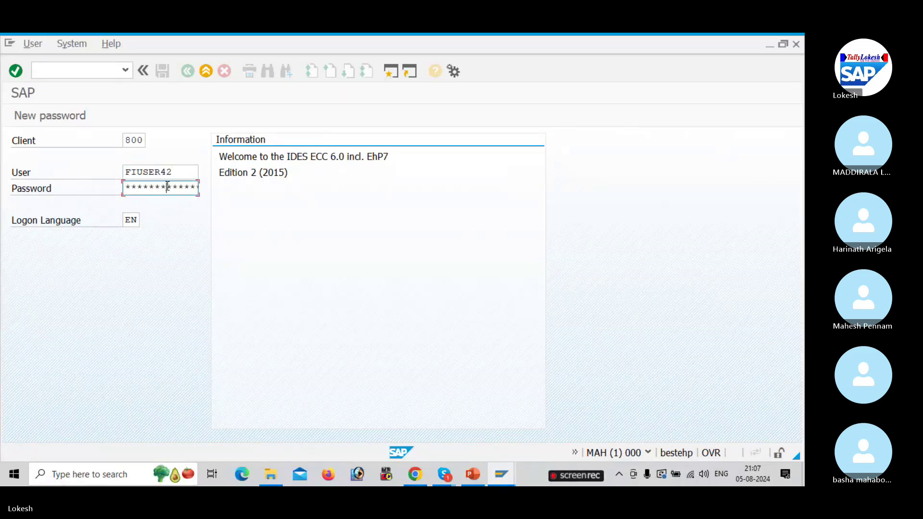
key("Return")
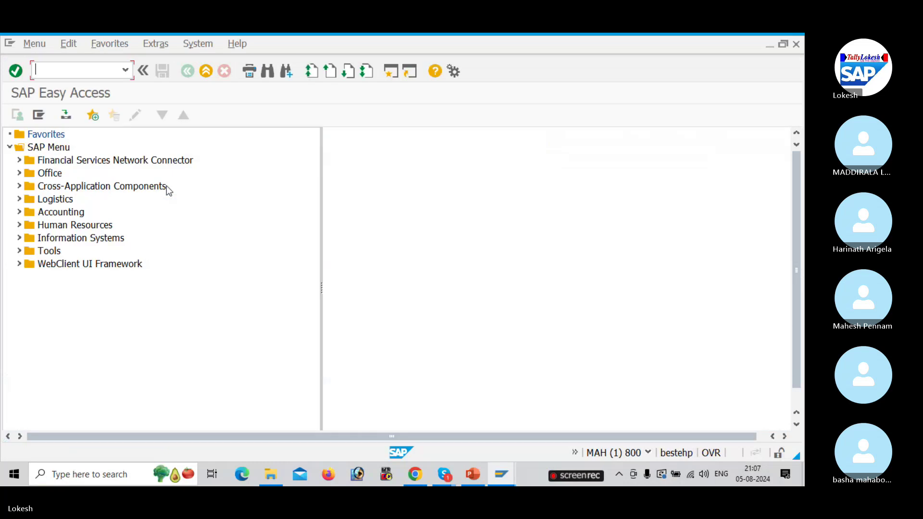
Check the configuration steps slide in PowerPoint, then return to SAP and start cost center creation with transaction KS01.
key("alt+Tab")
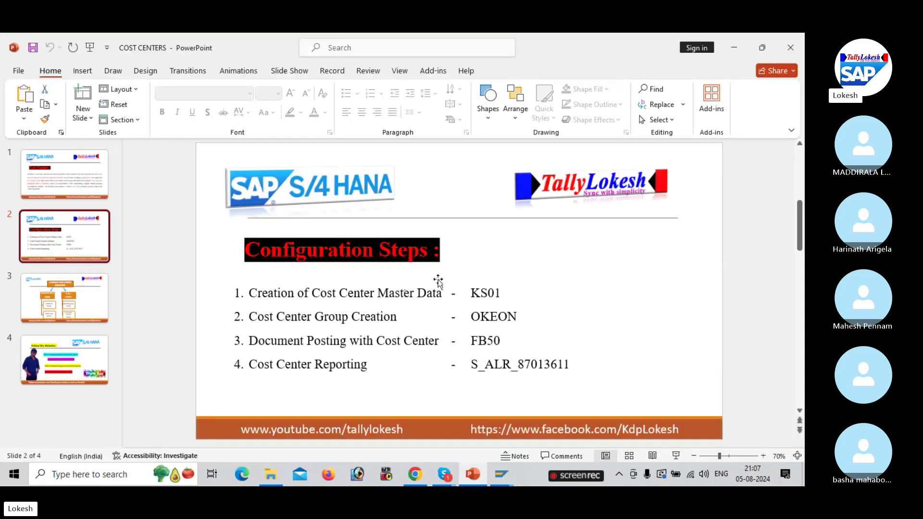
key("alt+Tab")
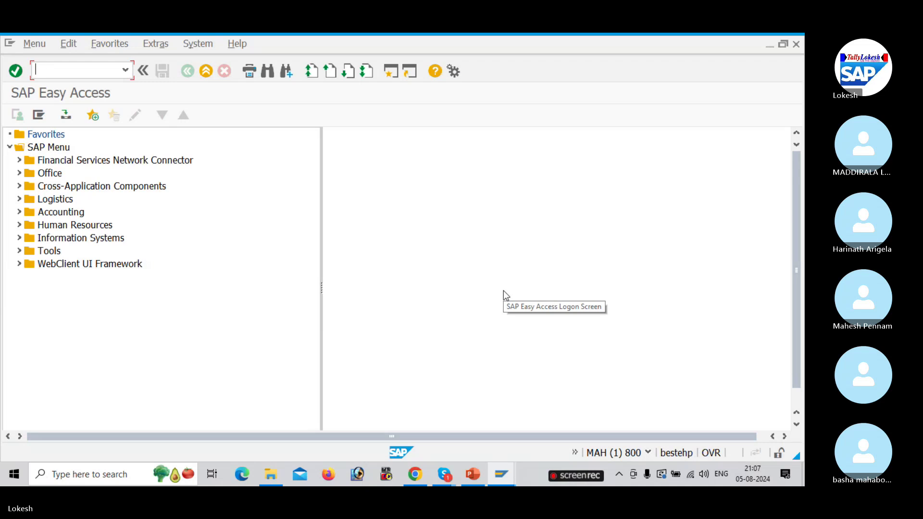
type("KS01")
key("Return")
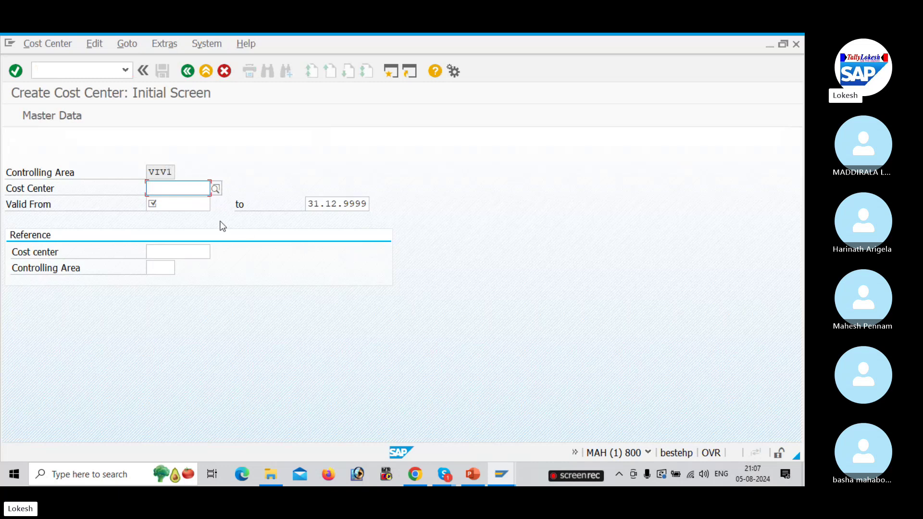
Switch to central G/L account maintenance with the transaction code /NFS00.
left_click(89, 68)
type("/")
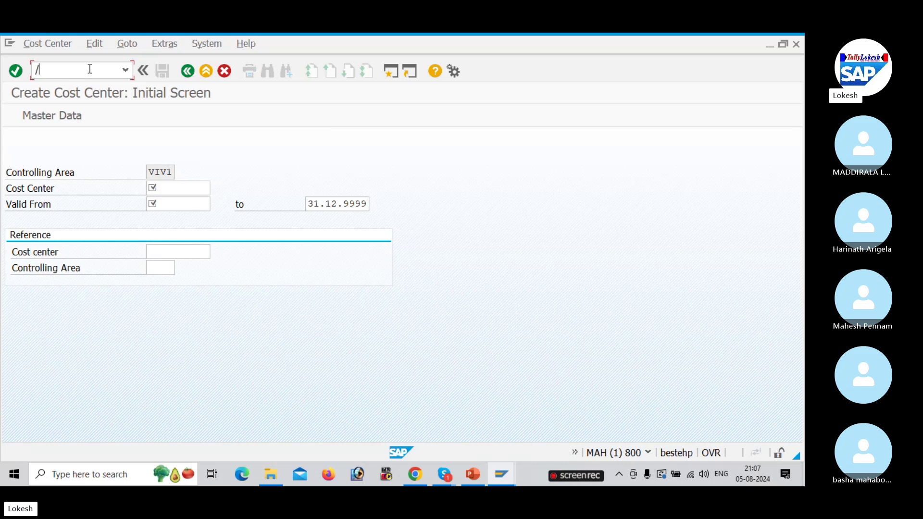
type("NFS00")
key("Return")
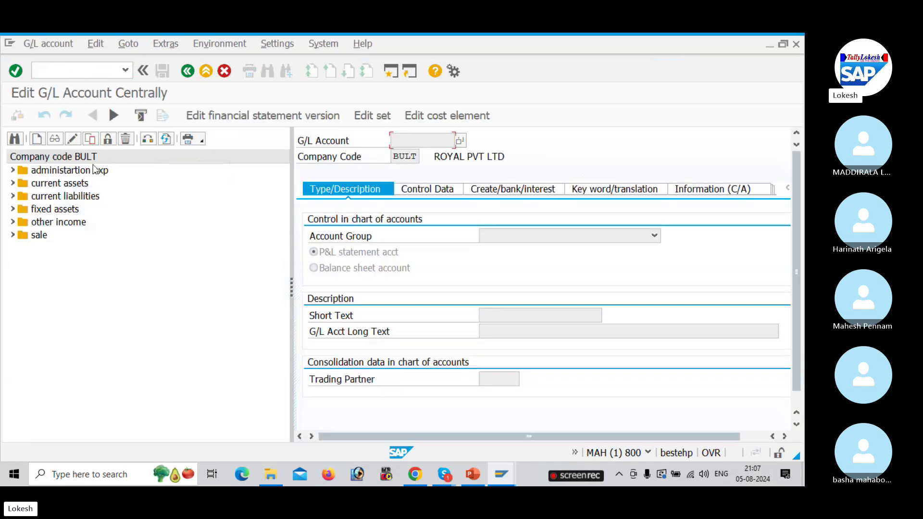
Display G/L account 400001 Rent A/c from the administartion exp group and open its cost element for editing.
left_click(13, 169)
left_click(51, 187)
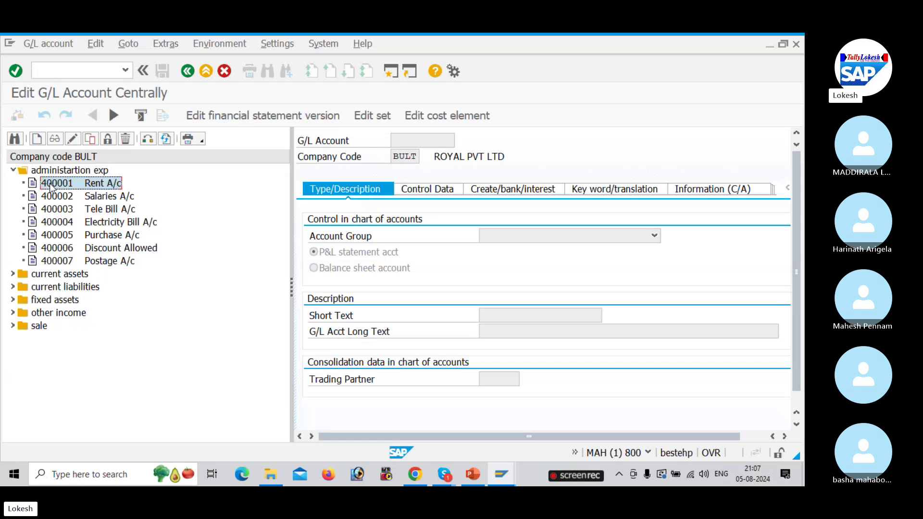
left_click(54, 140)
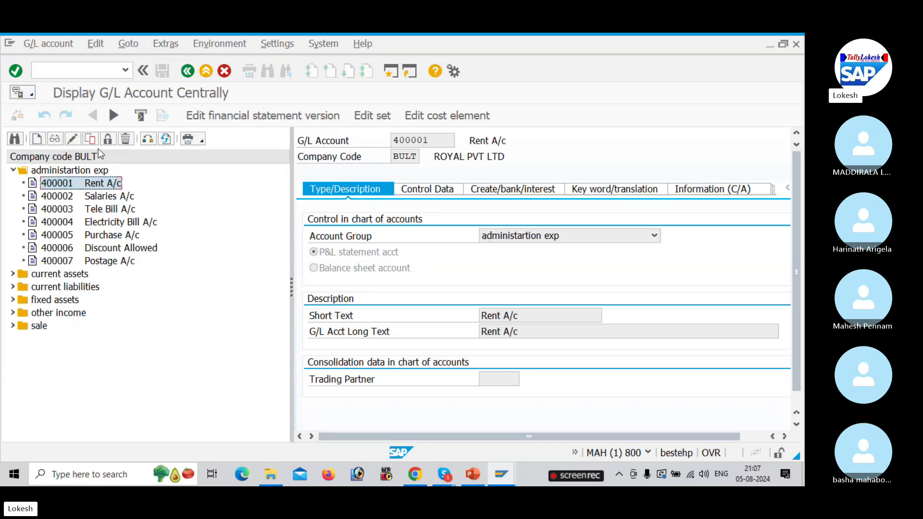
left_click(435, 116)
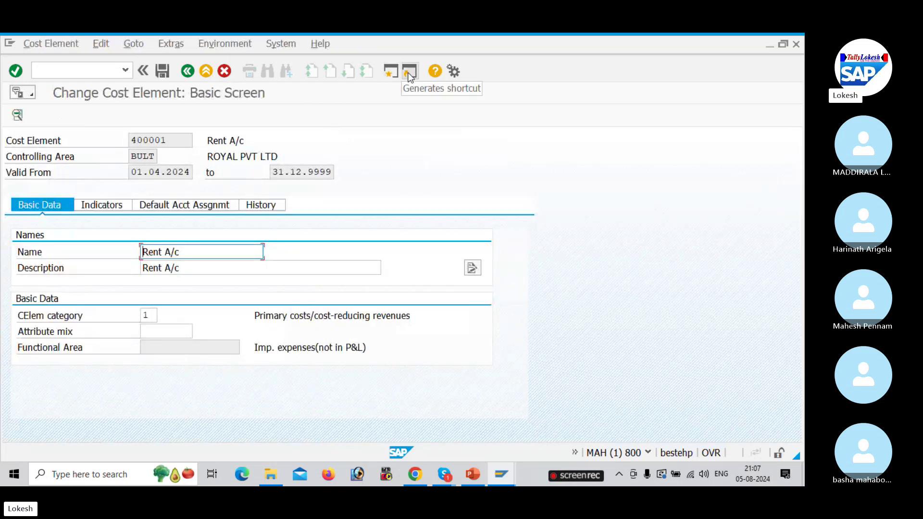
Open a new session and start cost center creation in it with transaction KS01.
left_click(391, 73)
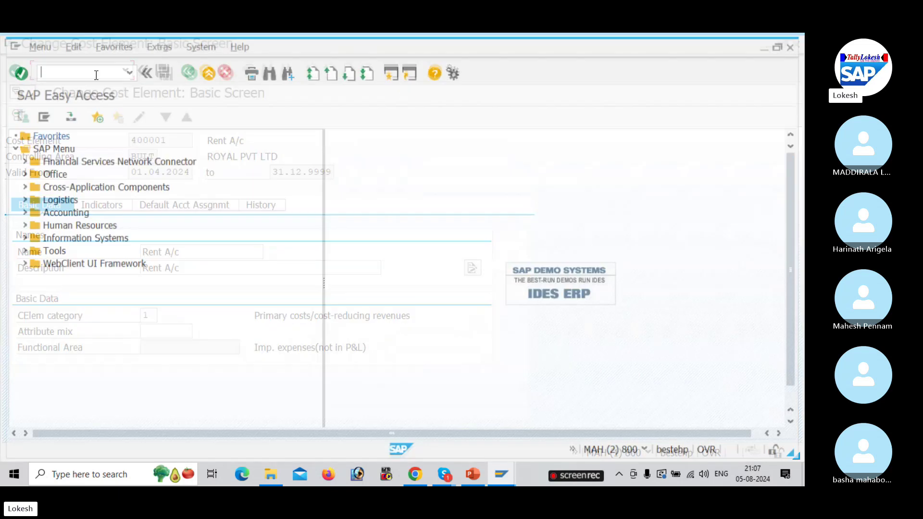
type("KS01")
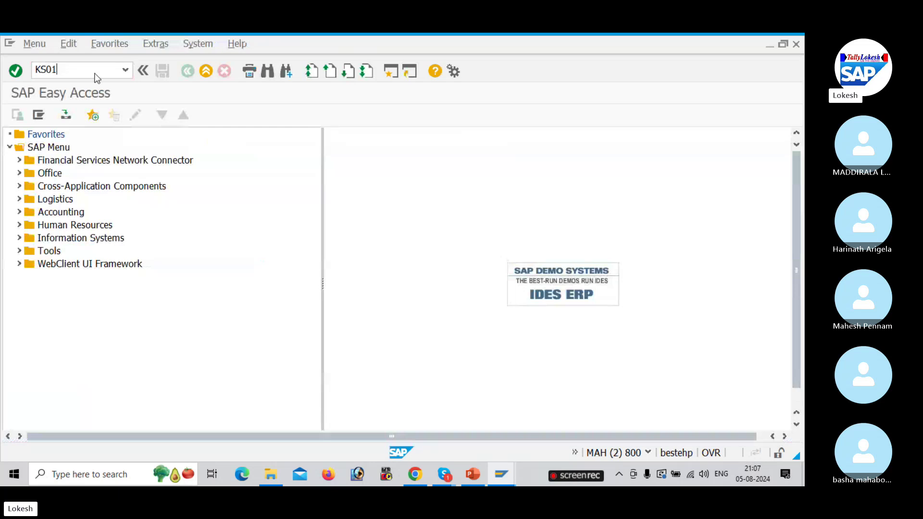
key("Return")
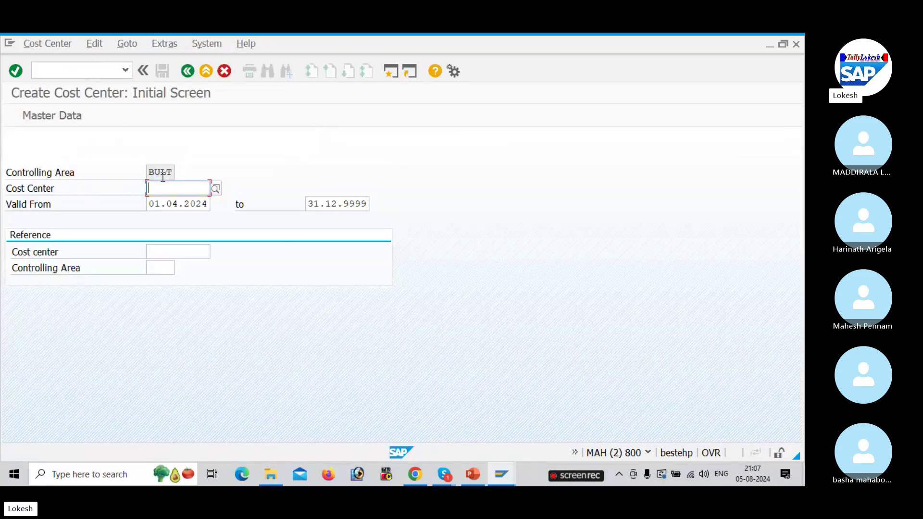
Examine the company cost center hierarchy slide in PowerPoint for the cost center numbers, and return to the SAP cost center creation screen.
left_click(206, 195)
key("alt+Tab")
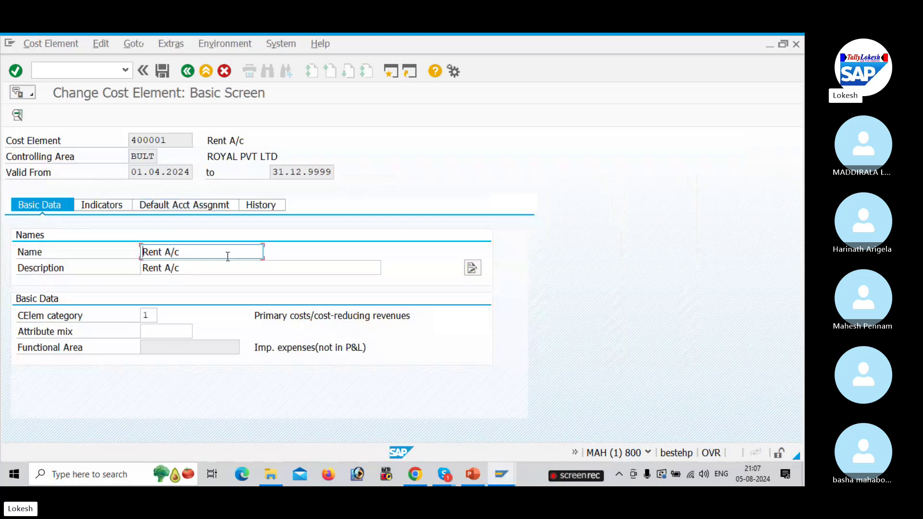
key("alt+Tab")
key("alt+Tab")
key("Down")
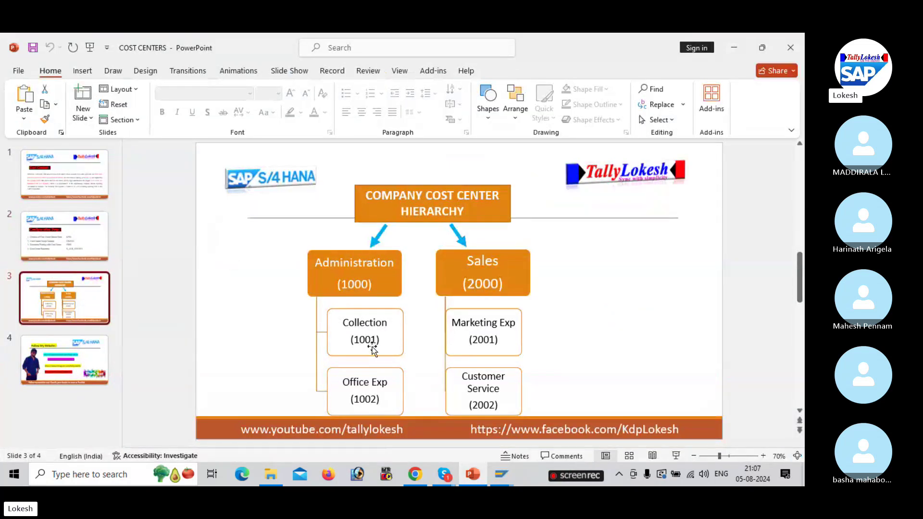
key("alt+Tab")
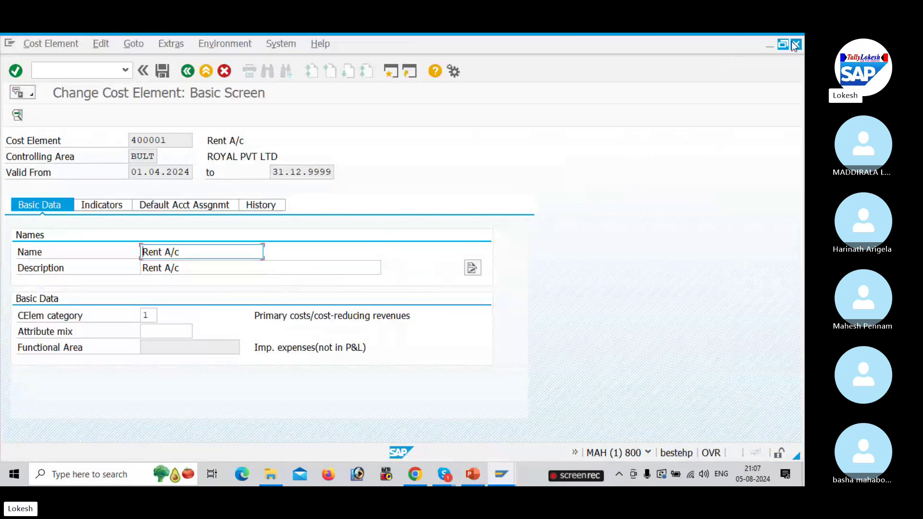
key("alt+Tab")
key("alt+Tab")
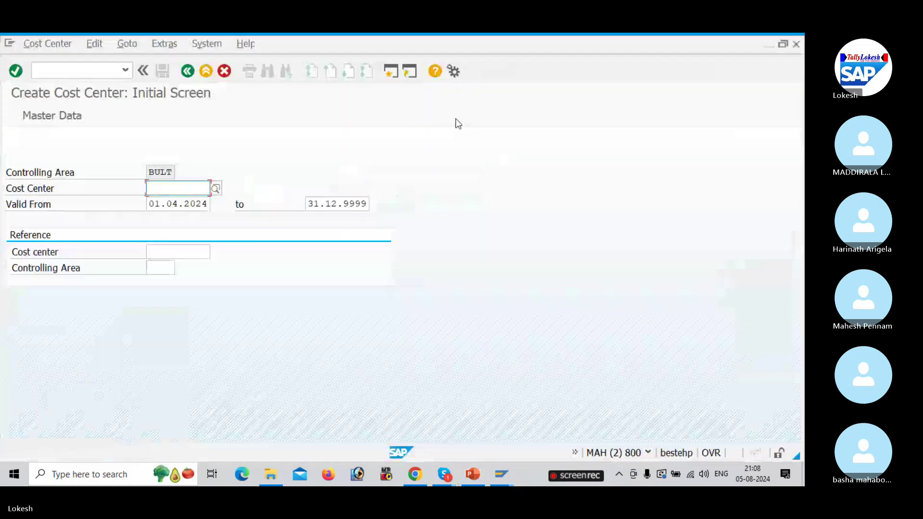
Enter 1001 as the cost center and open its master data.
left_click(180, 187)
left_click(180, 212)
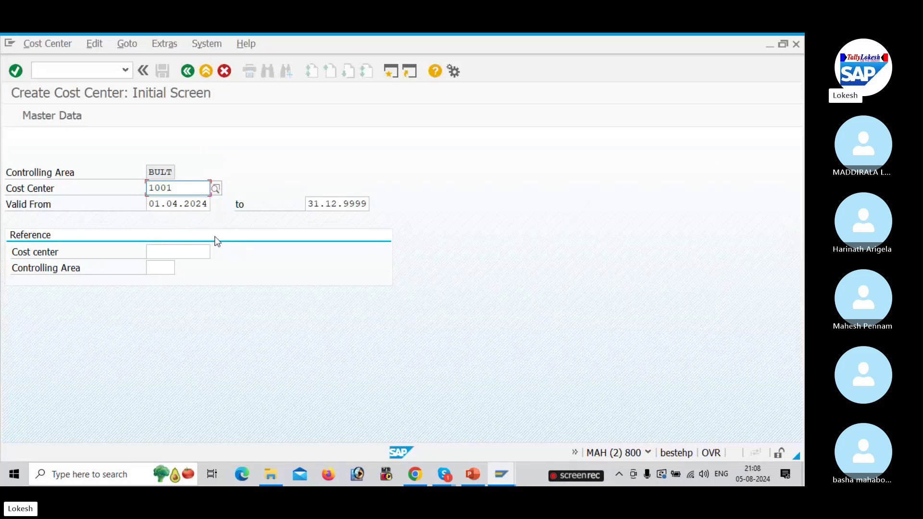
left_click(49, 117)
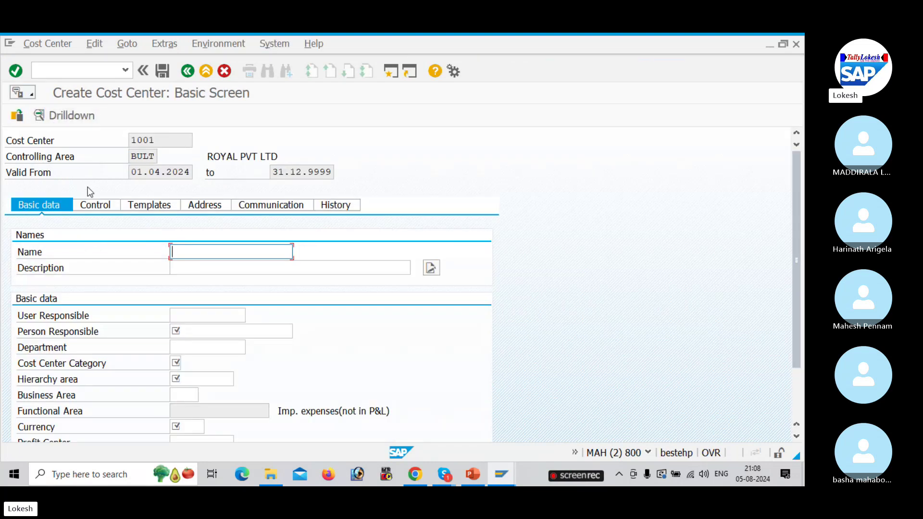
Set both the name and the description of cost center 1001 to Collection Exp.
key("BackSpace")
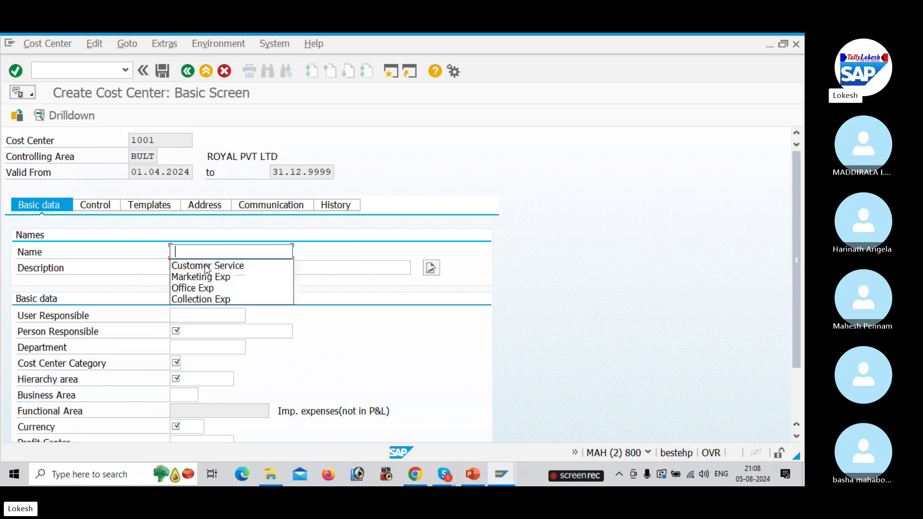
left_click(209, 299)
left_click(185, 268)
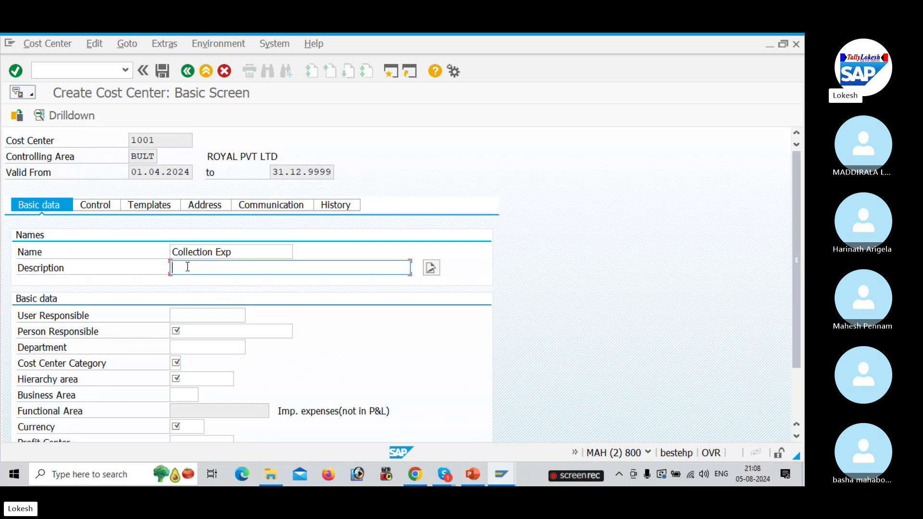
key("BackSpace")
left_click(204, 315)
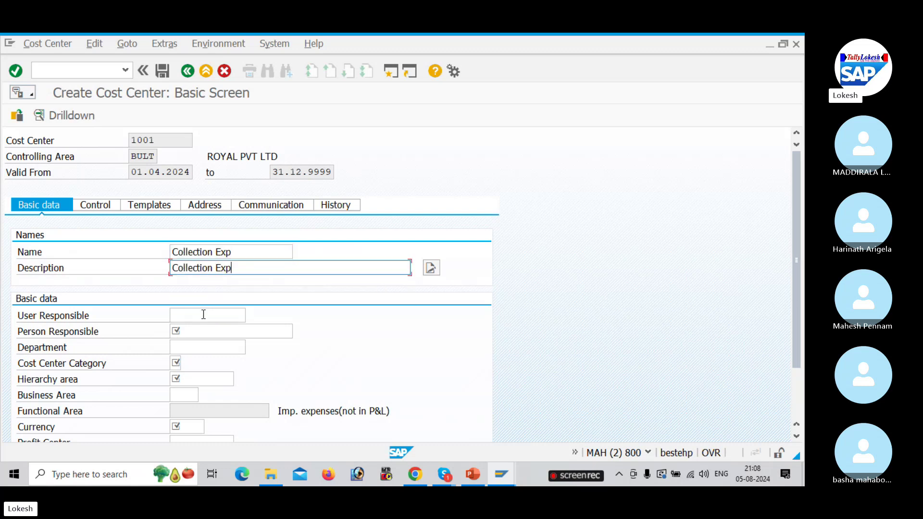
Fill in the person responsible with the first remembered name and set the department to Admin.
left_click(195, 332)
key("BackSpace")
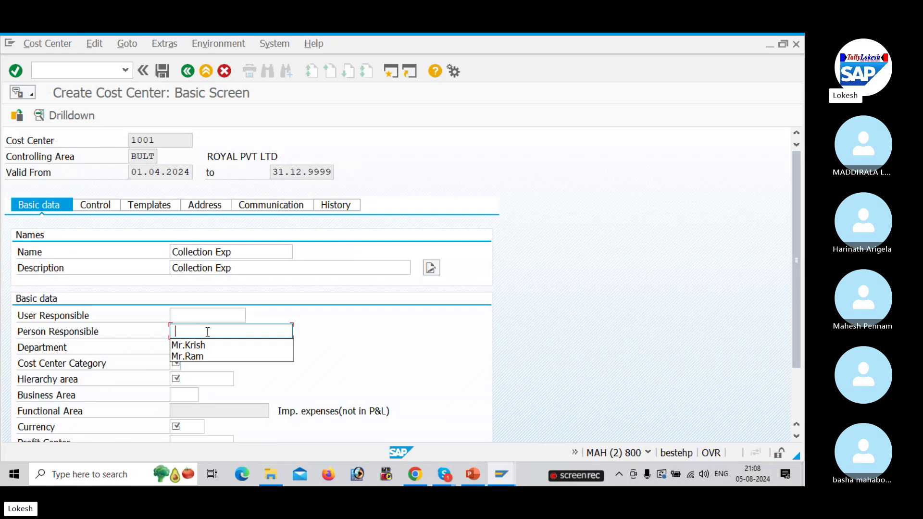
left_click(212, 345)
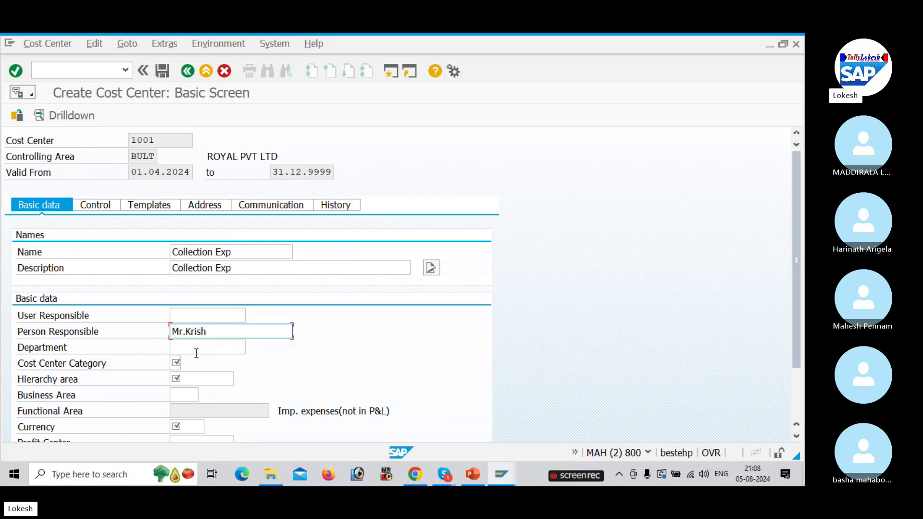
left_click(188, 348)
key("BackSpace")
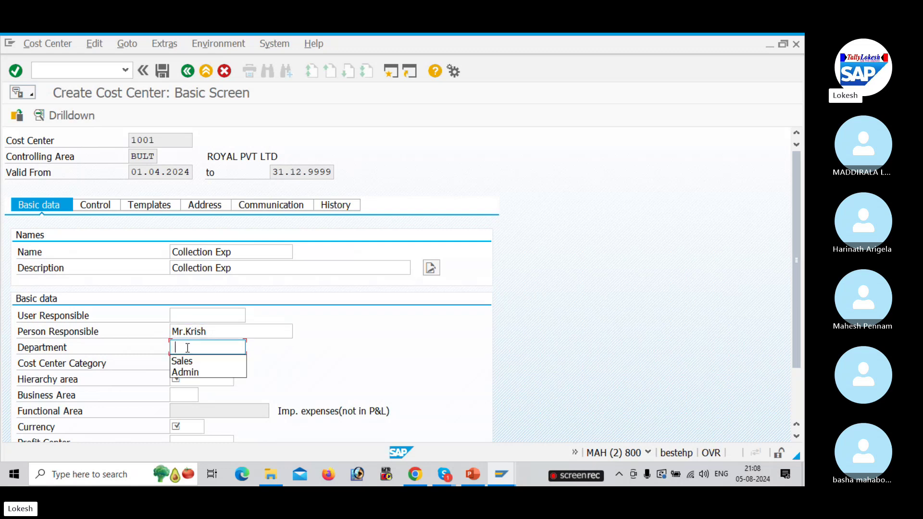
left_click(195, 373)
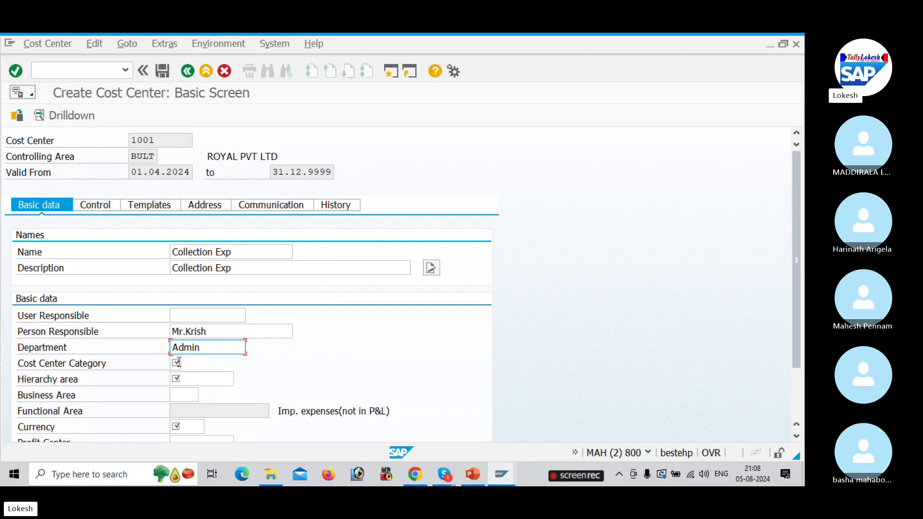
Set the cost center category to 4 (Administration) and the hierarchy area to CCSH_BULT.
left_click(174, 363)
left_click(185, 363)
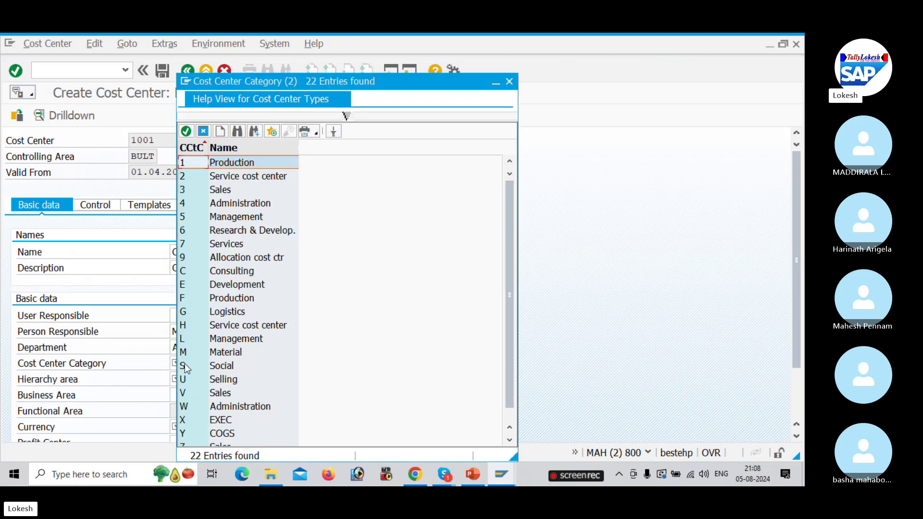
left_click(226, 204)
double_click(227, 203)
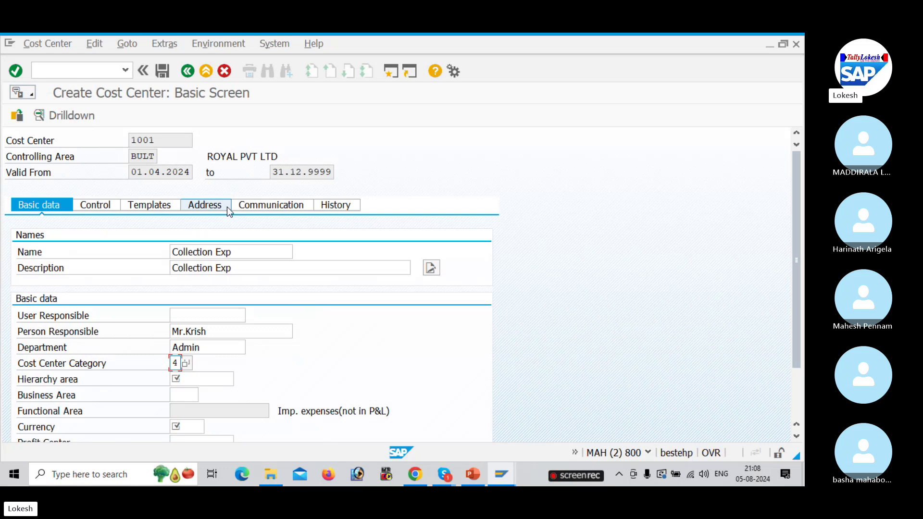
left_click(202, 379)
left_click(239, 380)
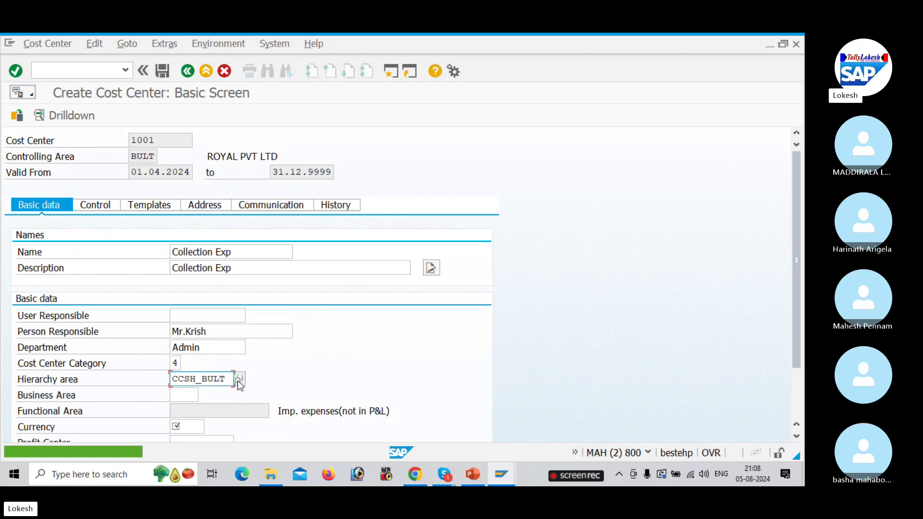
Set the currency to INR and save the cost center without a profit center.
left_click(186, 426)
left_click(195, 440)
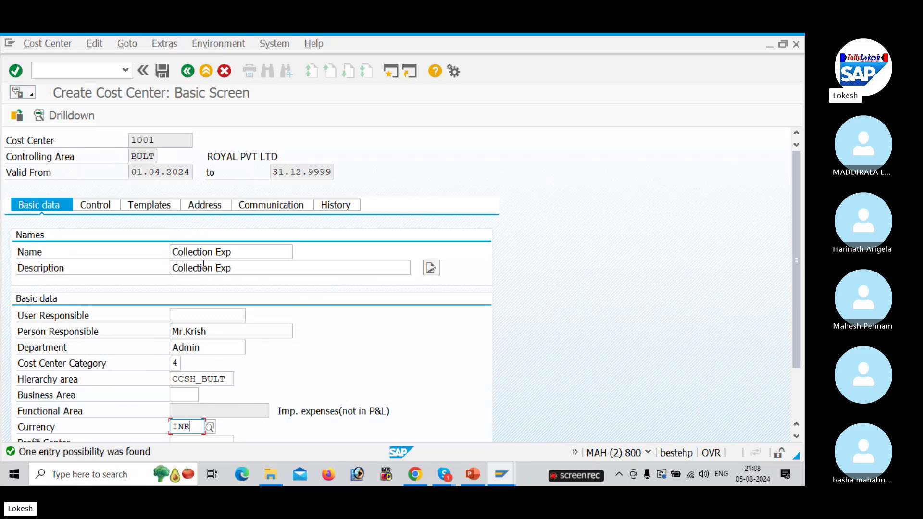
key("Return")
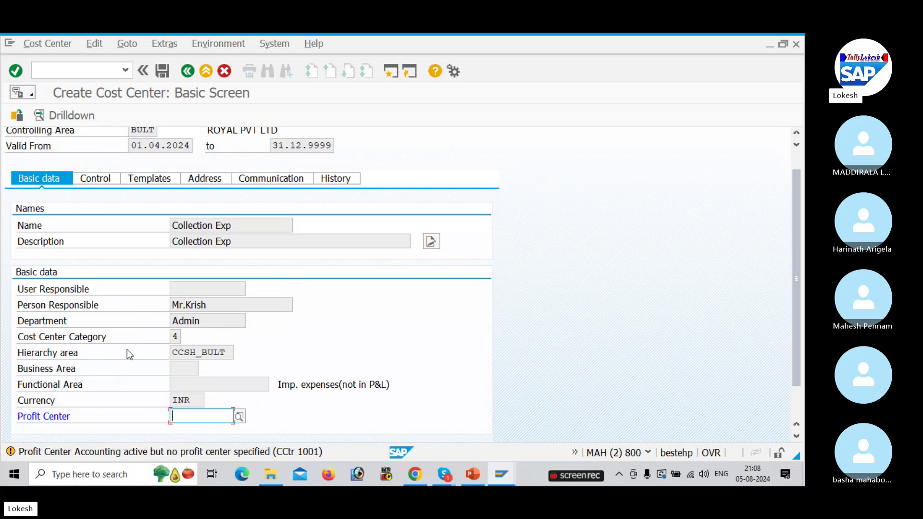
key("ctrl+s")
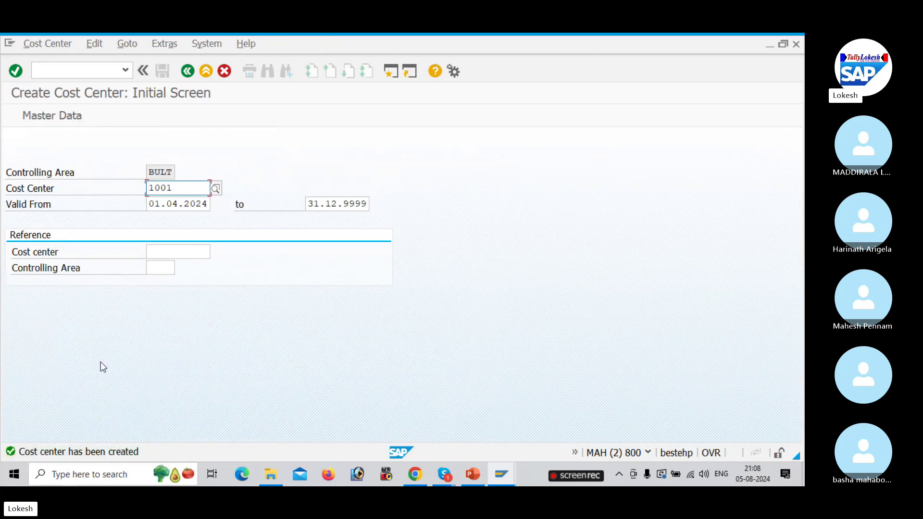
Check the cost center hierarchy slide, then start the master data for cost center 1002 valid from 01.04.2024.
key("alt+Tab")
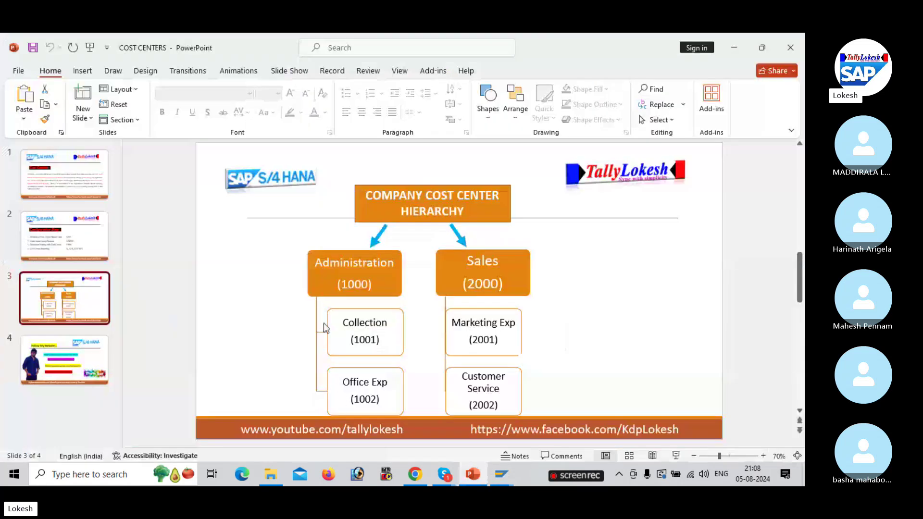
key("alt+Tab")
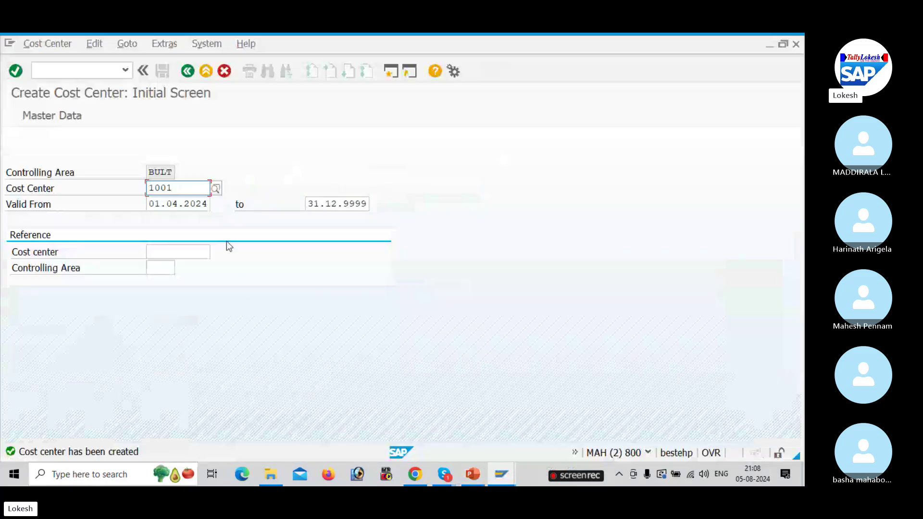
left_click(186, 194)
key("BackSpace")
key("BackSpace")
key("BackSpace")
key("BackSpace")
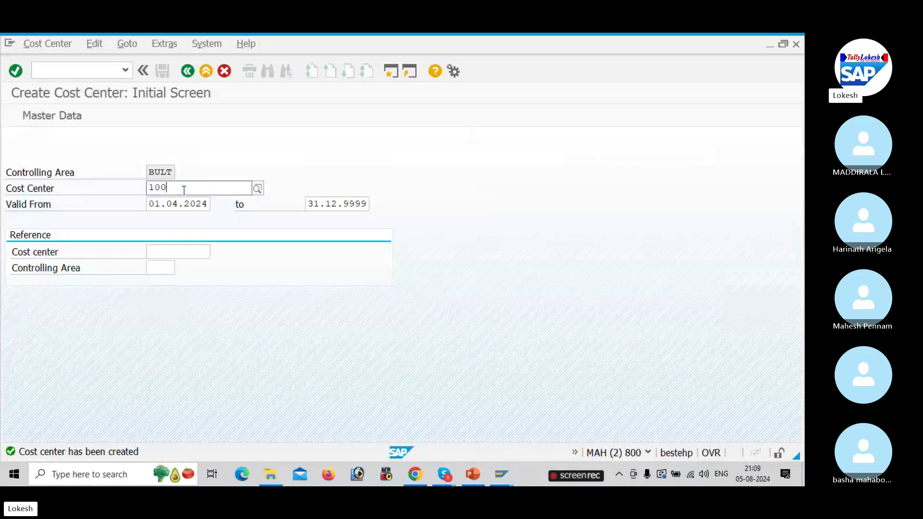
left_click(184, 190)
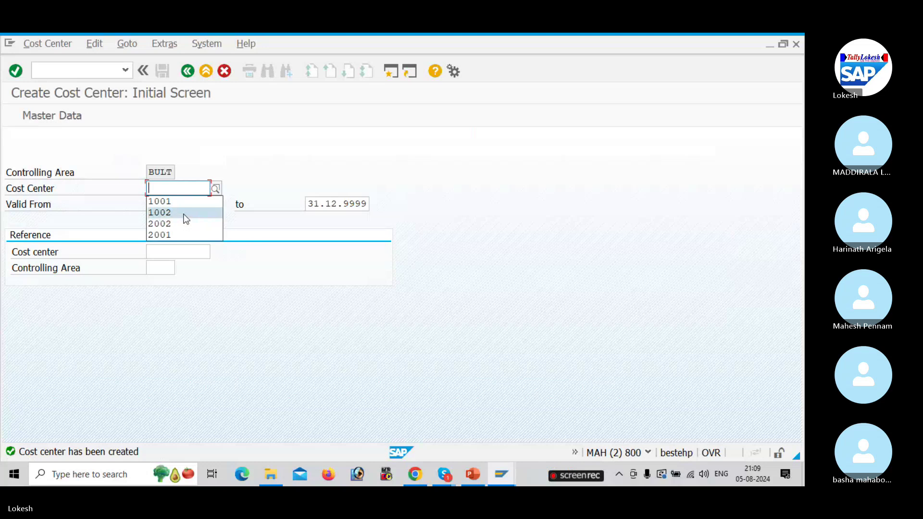
left_click(184, 213)
left_click(44, 115)
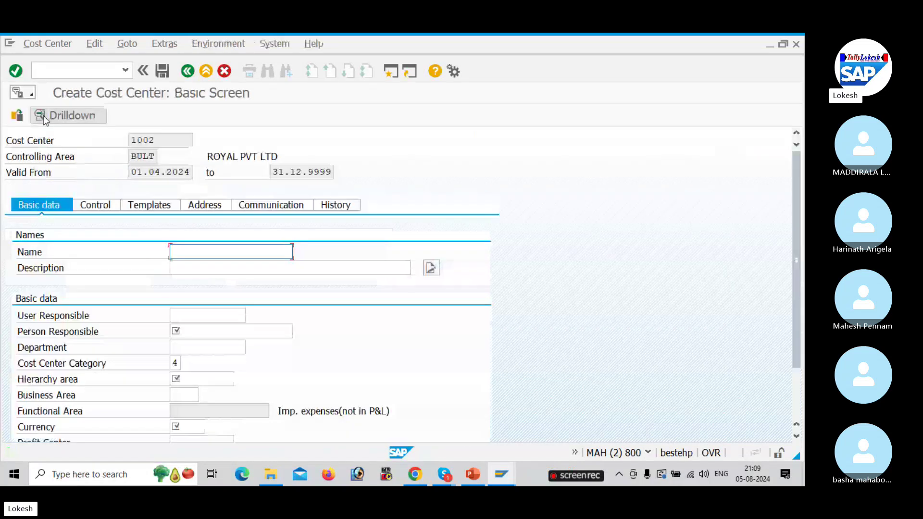
Set both the name and the description of cost center 1002 to Office Exp.
left_click(222, 252)
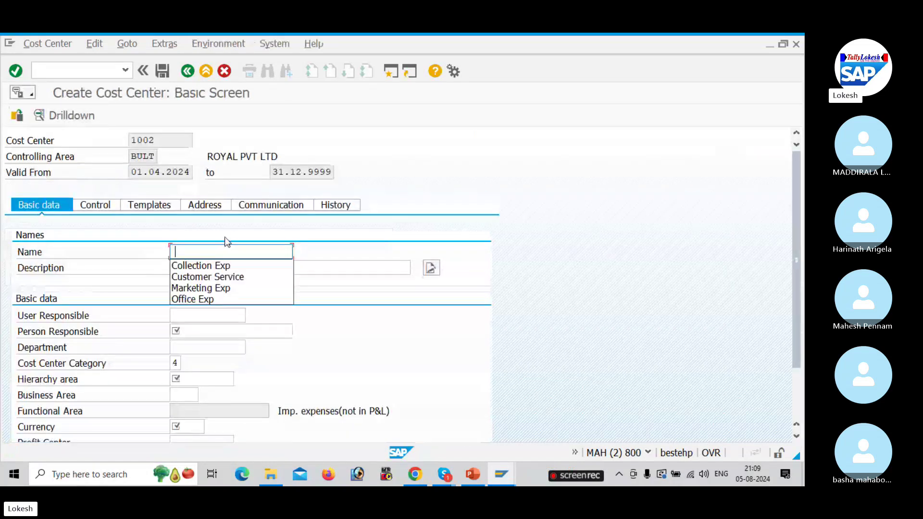
left_click(219, 299)
left_click(220, 267)
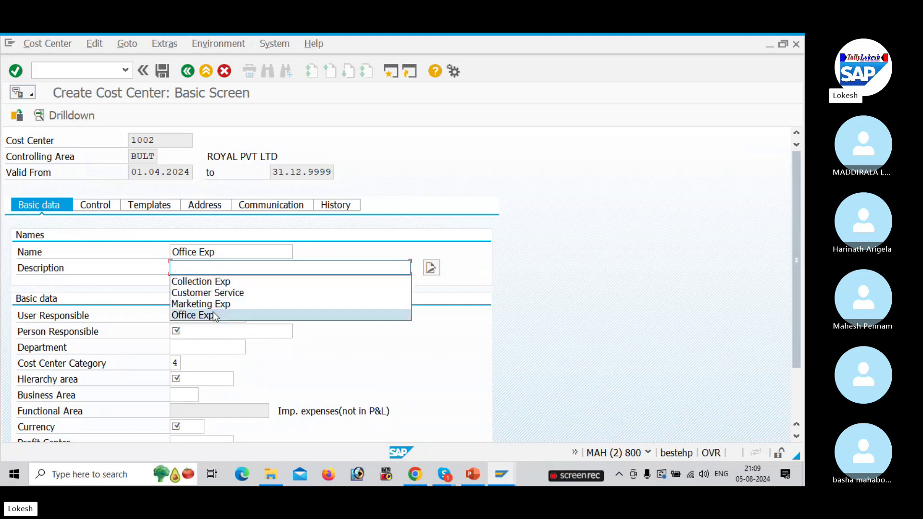
left_click(213, 315)
Fill in the person responsible for cost center 1002 with the first remembered name and set the department to Admin.
left_click(209, 327)
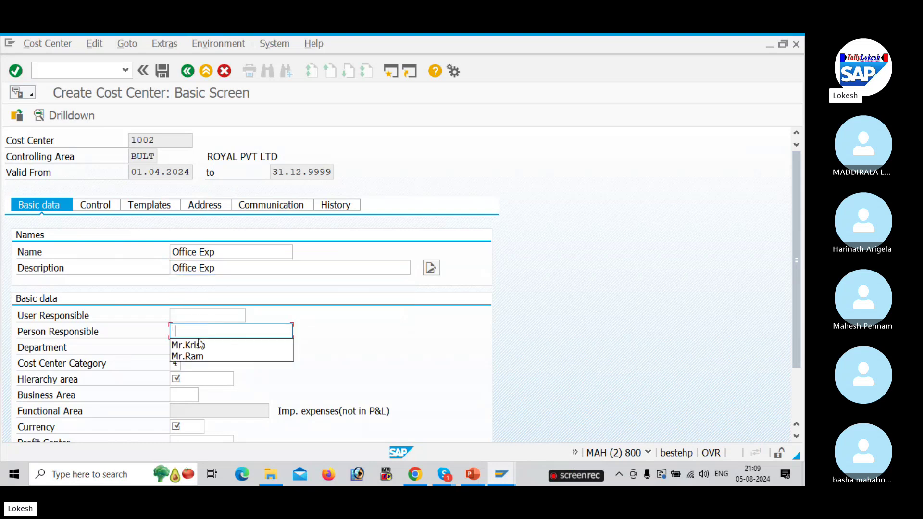
left_click(201, 344)
left_click(195, 351)
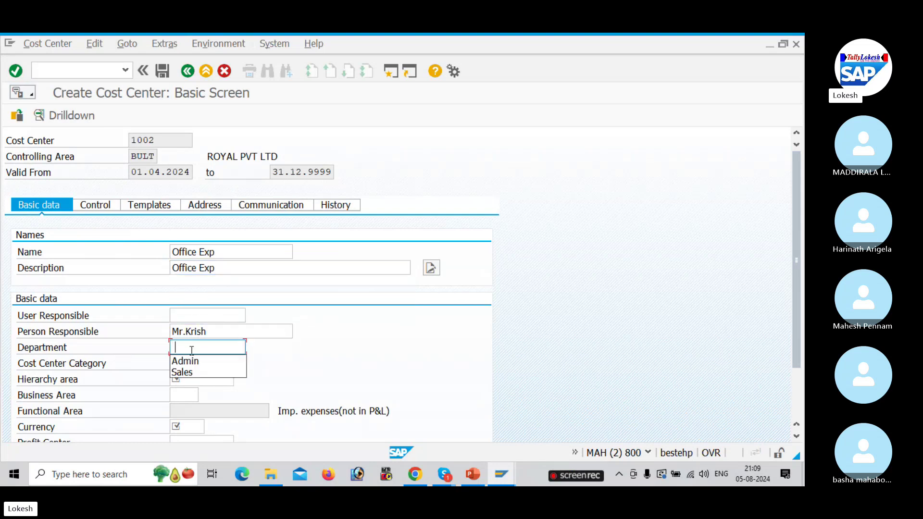
left_click(191, 360)
Assign cost center 1002 to the hierarchy area CCSH_BULT.
left_click(175, 364)
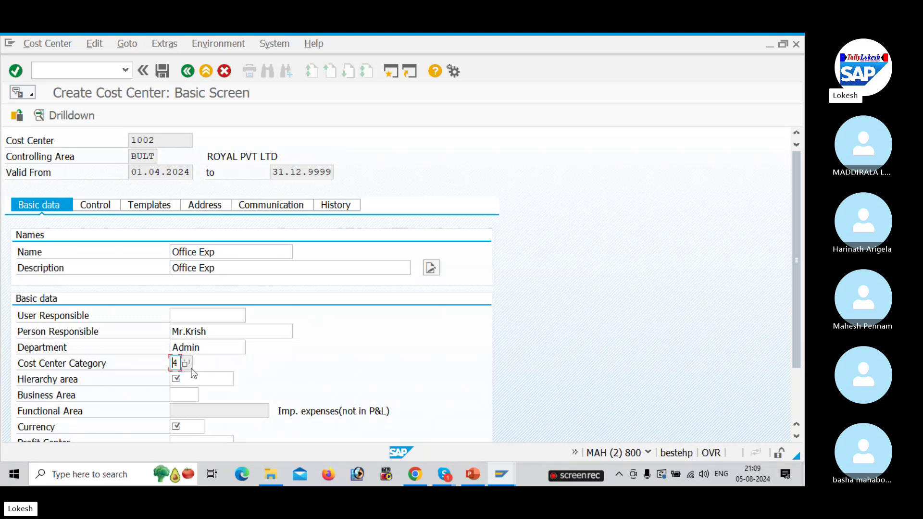
left_click(193, 378)
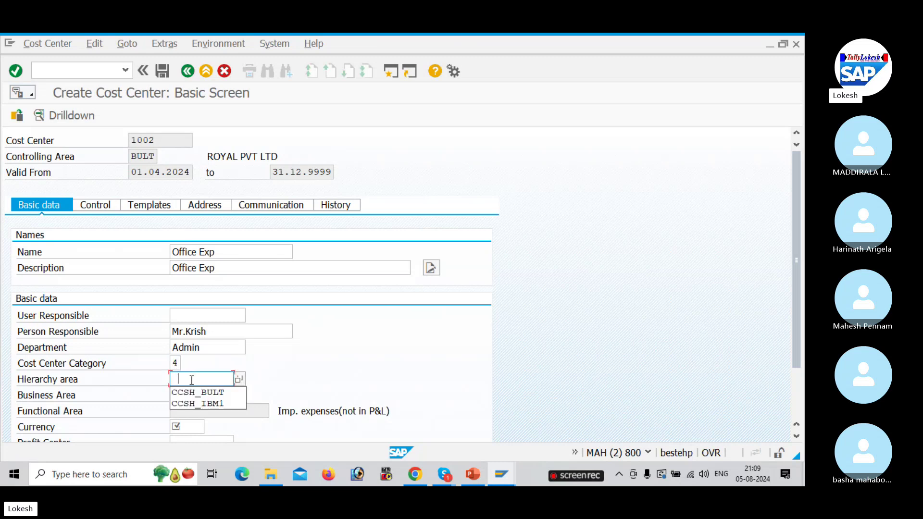
left_click(226, 391)
Set the currency of cost center 1002 to INR and save it without a profit center.
left_click(195, 426)
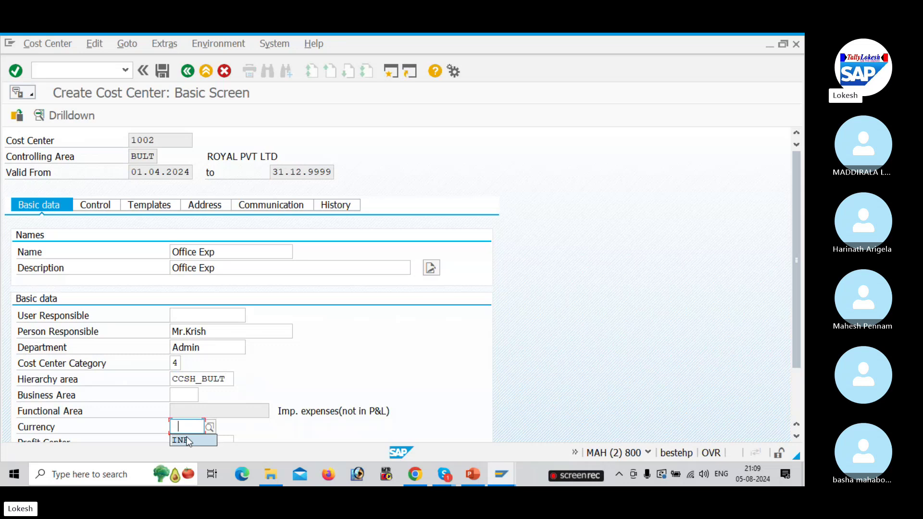
left_click(187, 438)
left_click(164, 74)
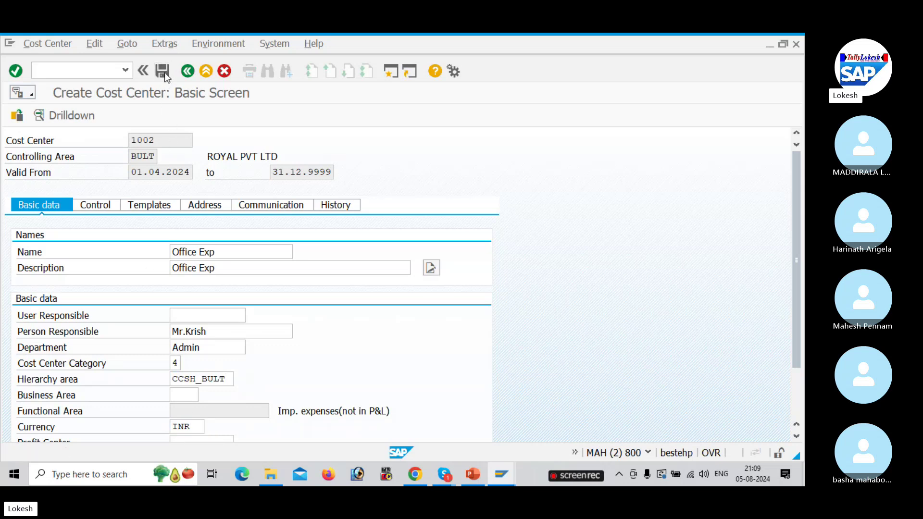
left_click(164, 73)
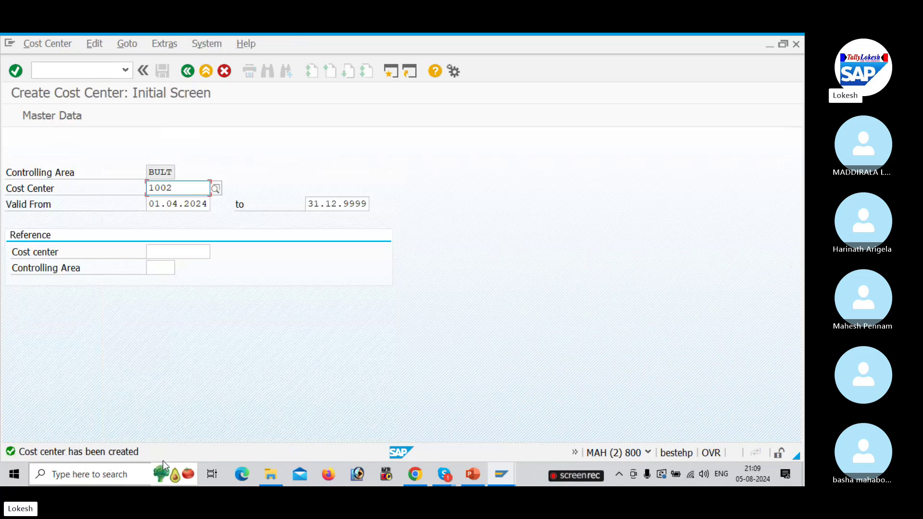
Check the Sales branch on the hierarchy slide and start the master data for cost center 2001.
key("alt+Tab")
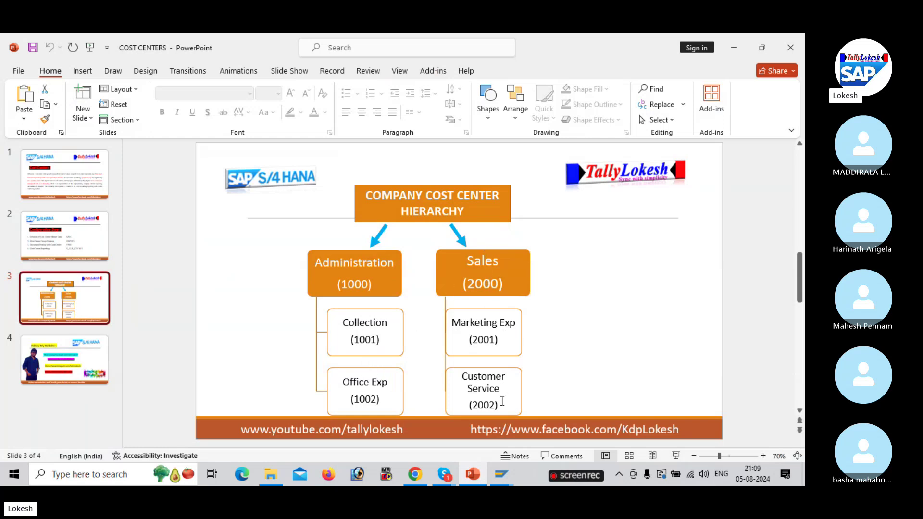
left_click(501, 474)
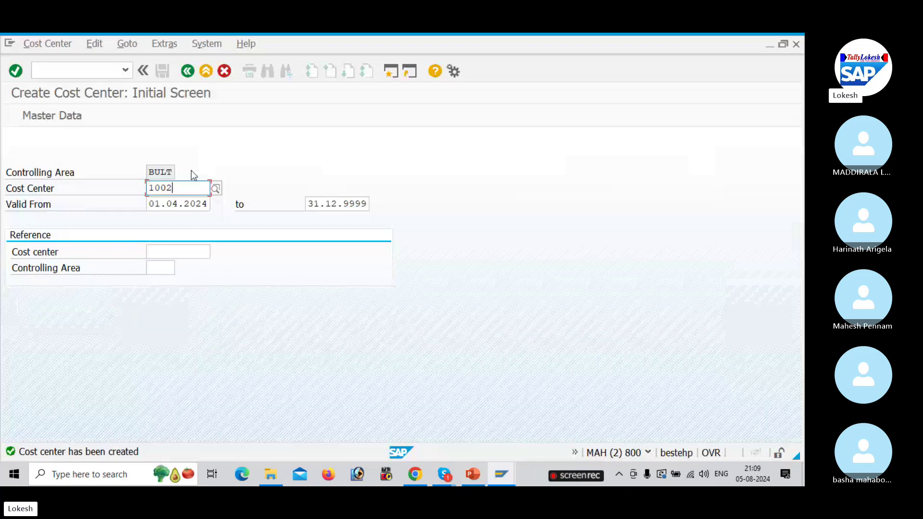
key("BackSpace")
key("BackSpace")
key("BackSpace")
key("BackSpace")
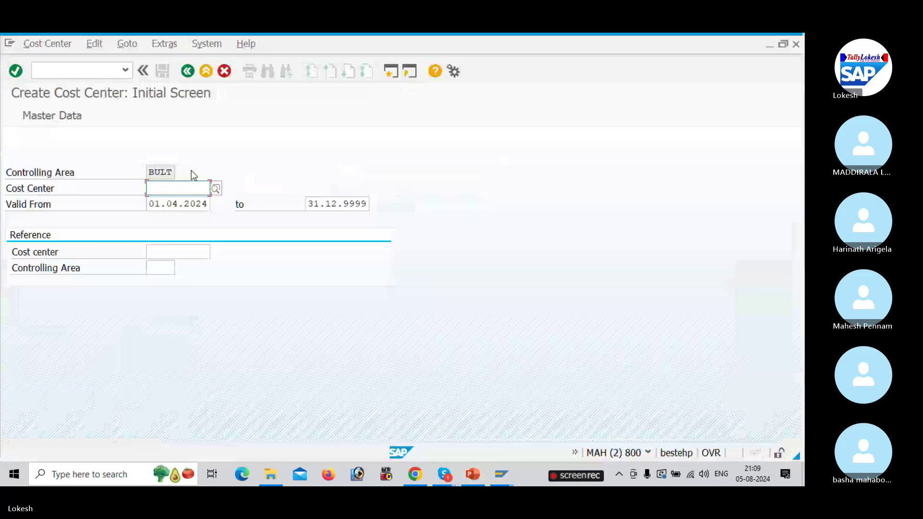
key("BackSpace")
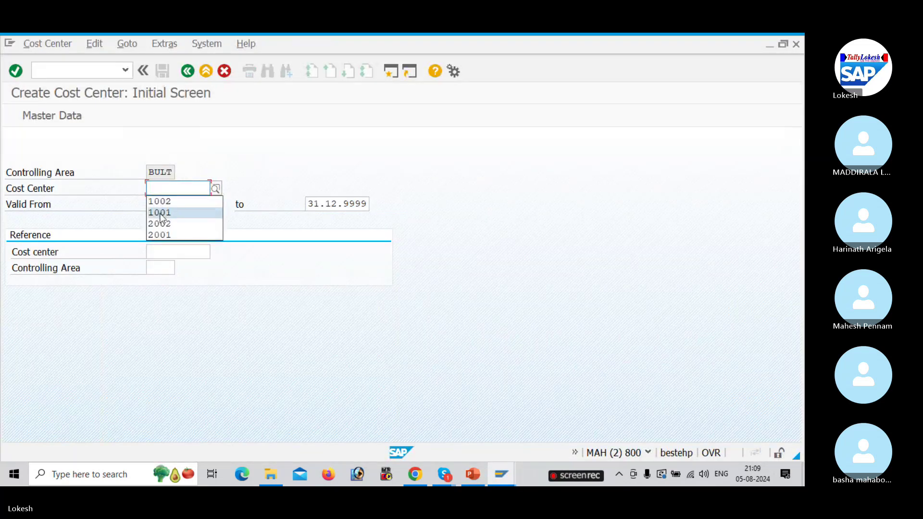
left_click(162, 235)
left_click(60, 118)
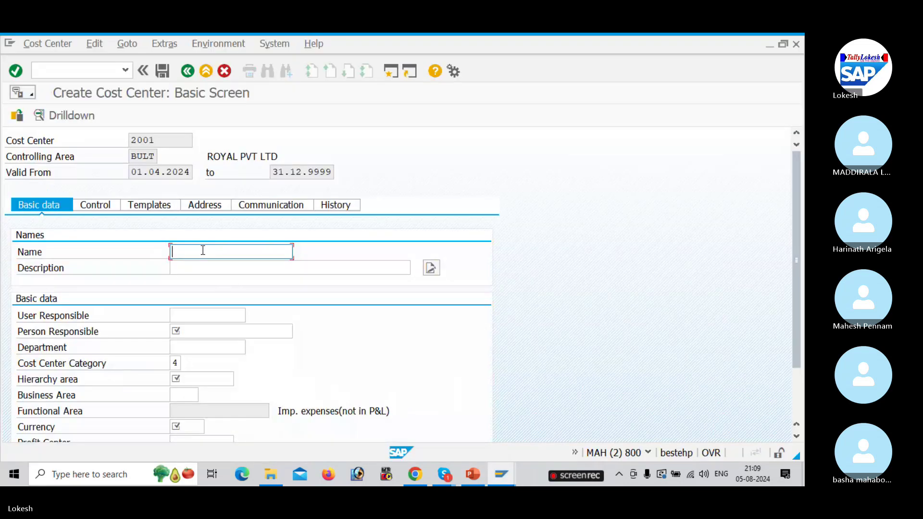
Set both the name and the description of cost center 2001 to Marketing Exp.
key("BackSpace")
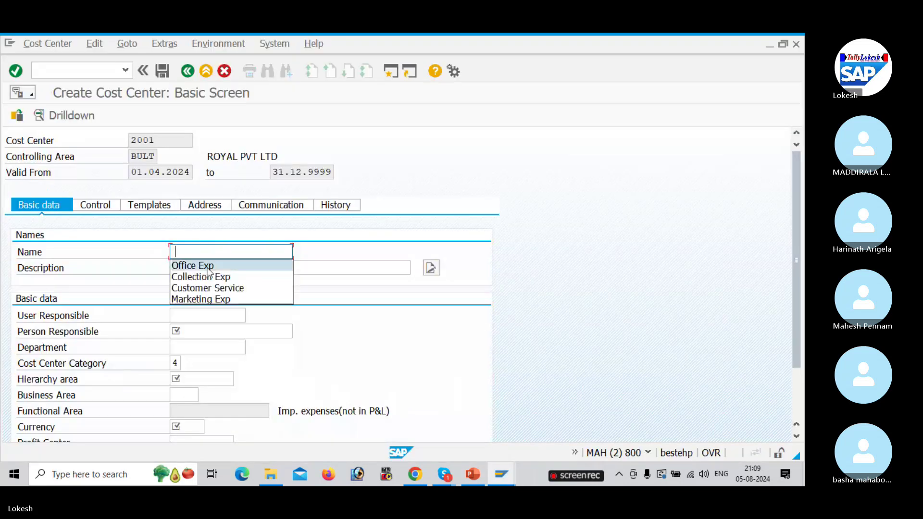
left_click(208, 299)
left_click(196, 269)
key("BackSpace")
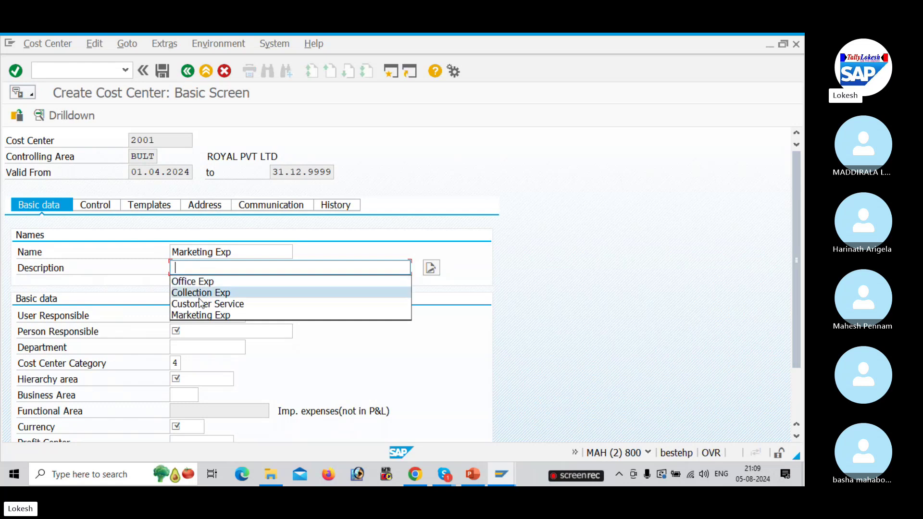
left_click(201, 315)
Fill in the person responsible for cost center 2001 with the second remembered name and set the department to Sales.
left_click(192, 331)
key("BackSpace")
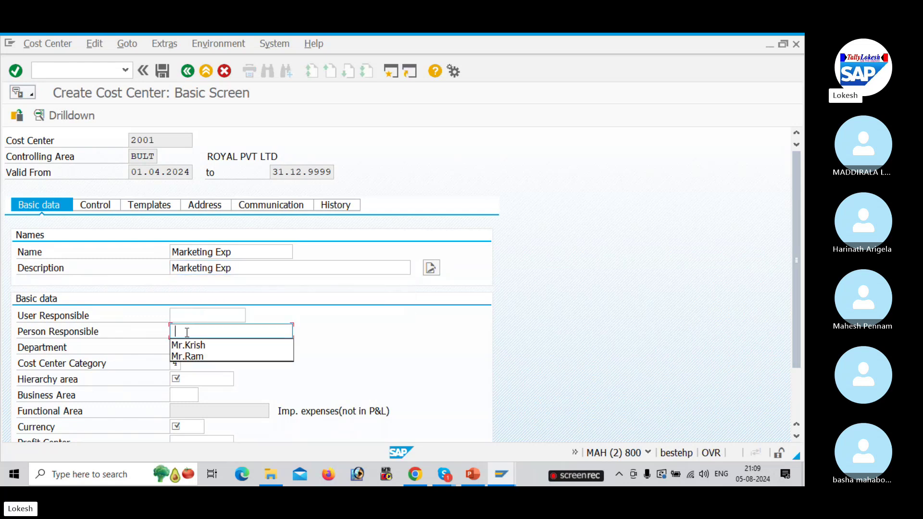
left_click(192, 356)
left_click(193, 347)
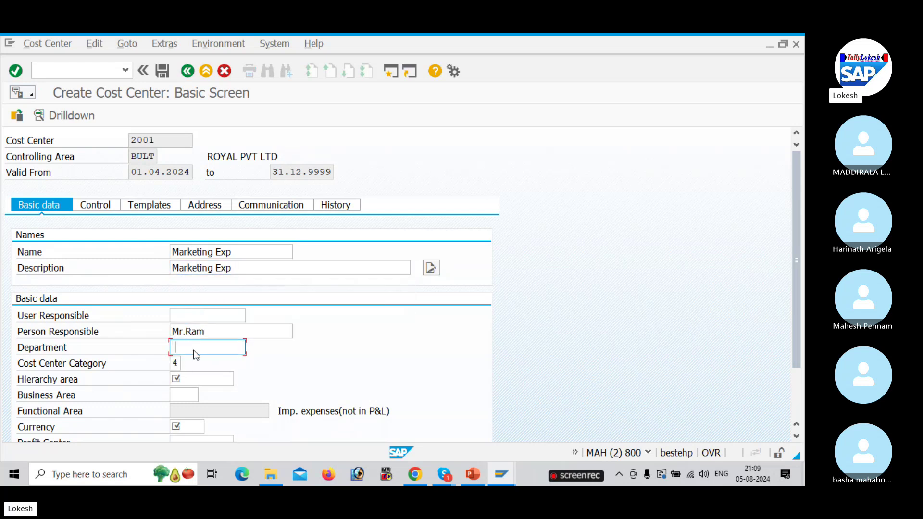
key("BackSpace")
left_click(195, 371)
Set the category of cost center 2001 to 3 (Sales) and its hierarchy area to CCSH_BULT.
left_click(188, 366)
left_click(187, 364)
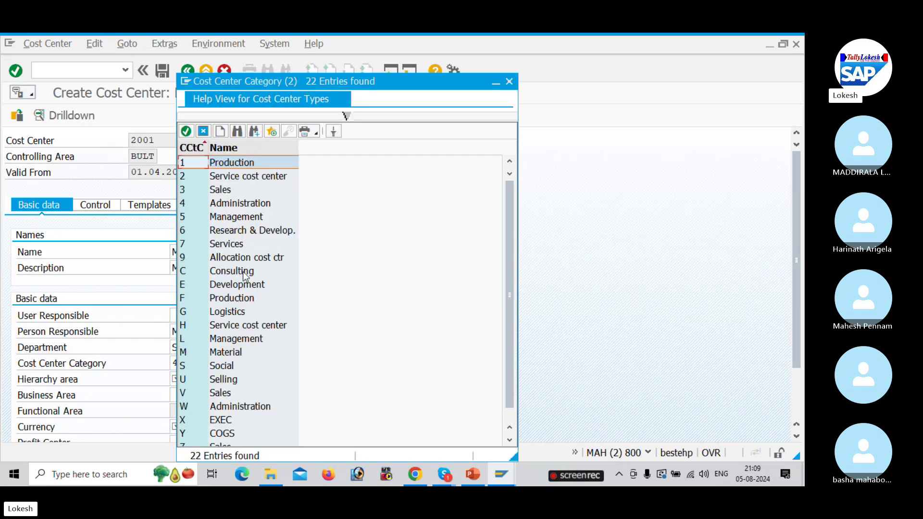
left_click(221, 191)
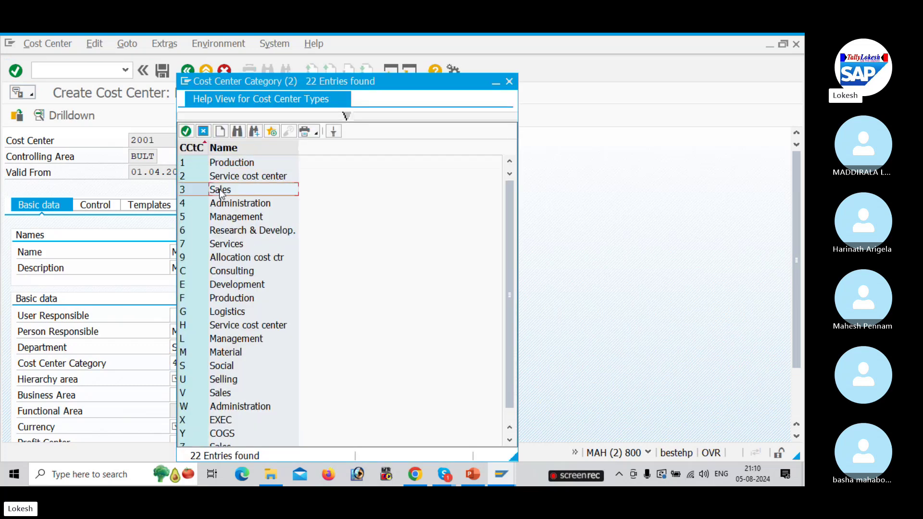
double_click(221, 190)
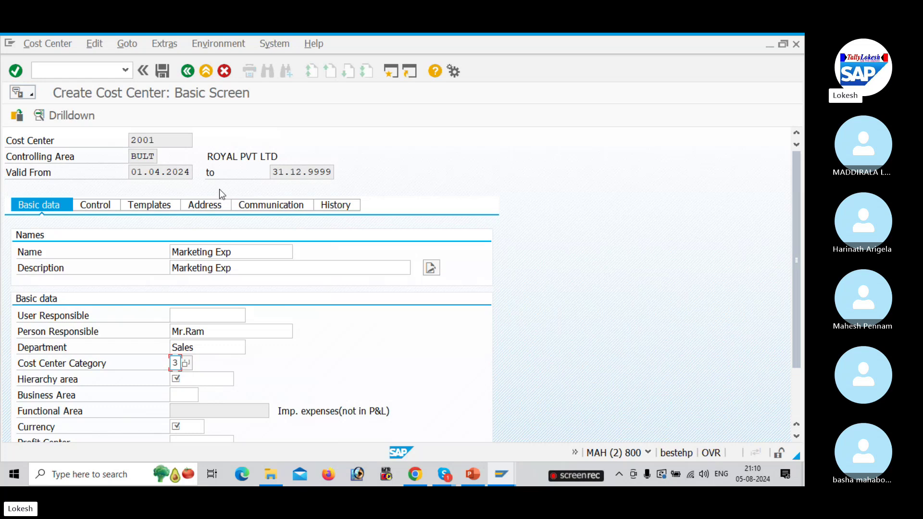
left_click(197, 378)
left_click(238, 379)
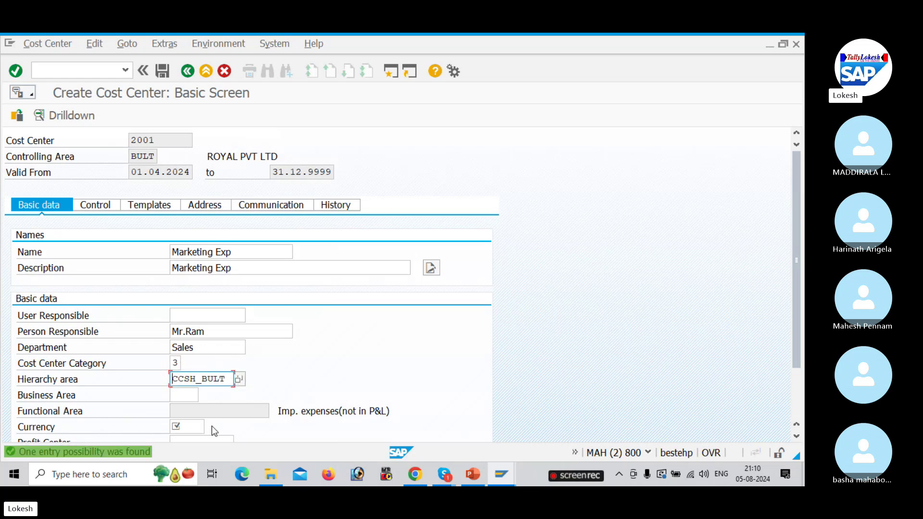
Set the currency of cost center 2001 to INR and save it without a profit center.
left_click(196, 427)
left_click(195, 440)
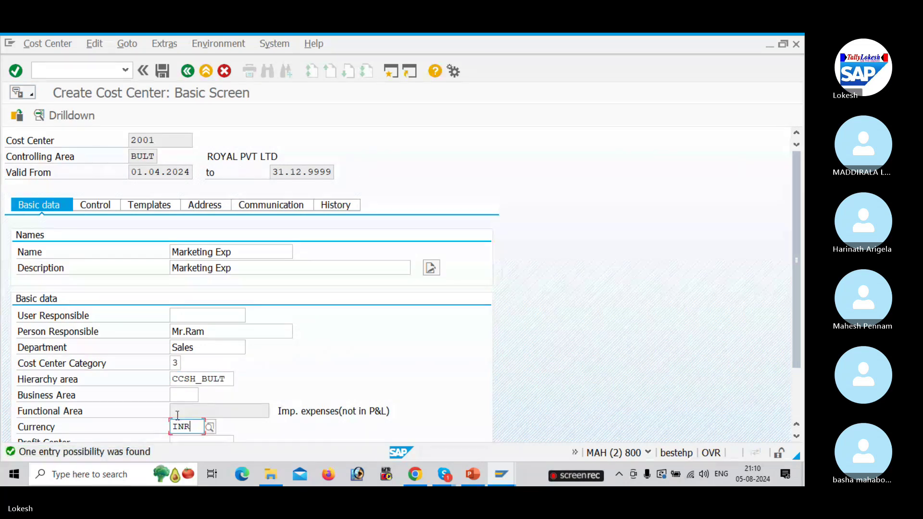
left_click(163, 73)
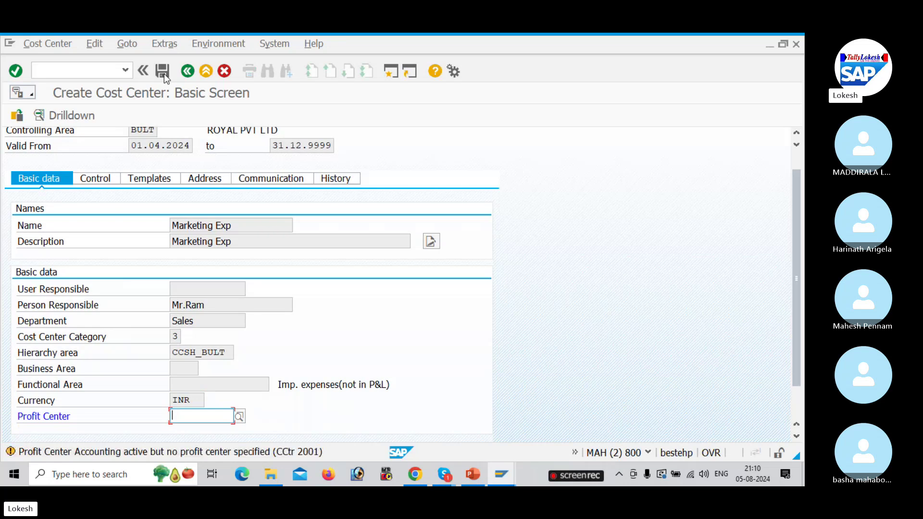
left_click(163, 73)
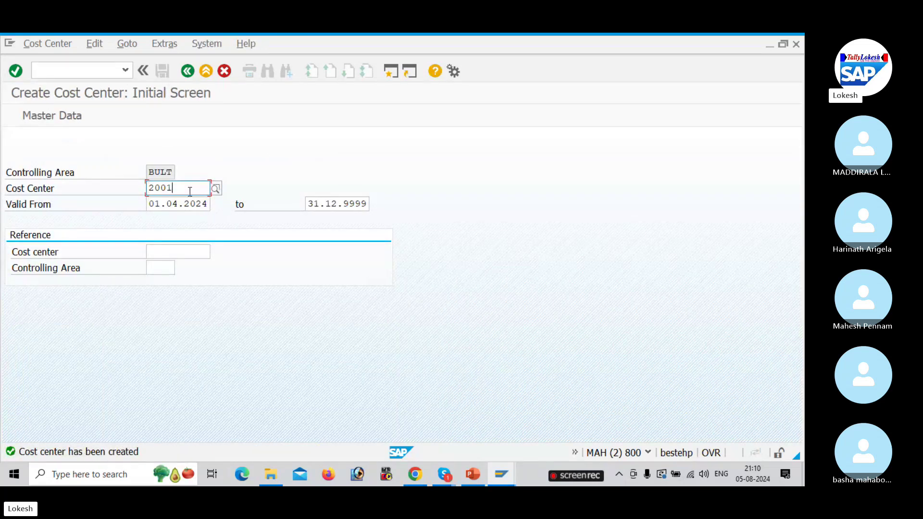
Replace the cost center number with 2002 and open its master data for entry.
key("BackSpace")
key("BackSpace")
key("BackSpace")
key("BackSpace")
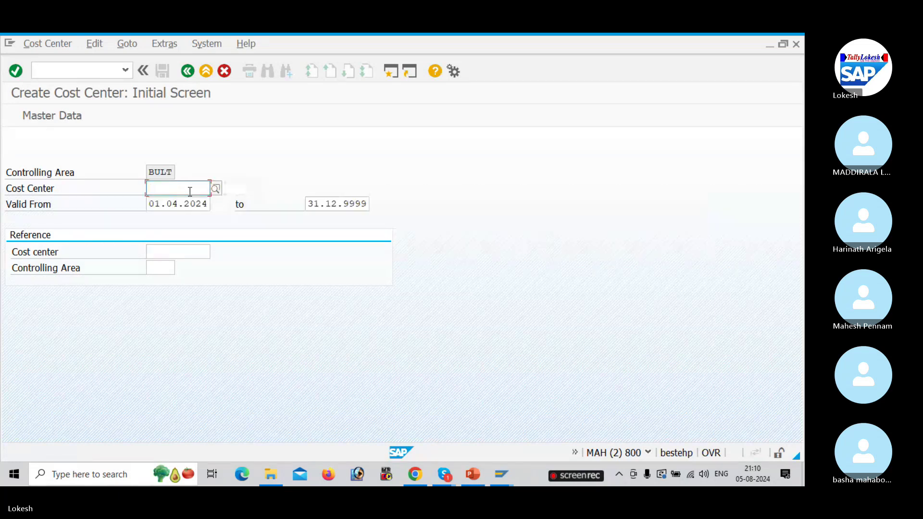
left_click(190, 195)
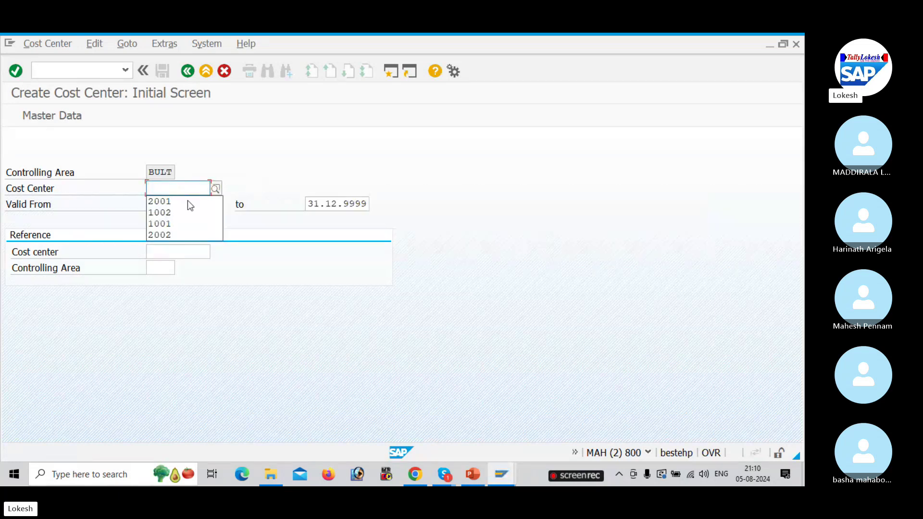
left_click(180, 235)
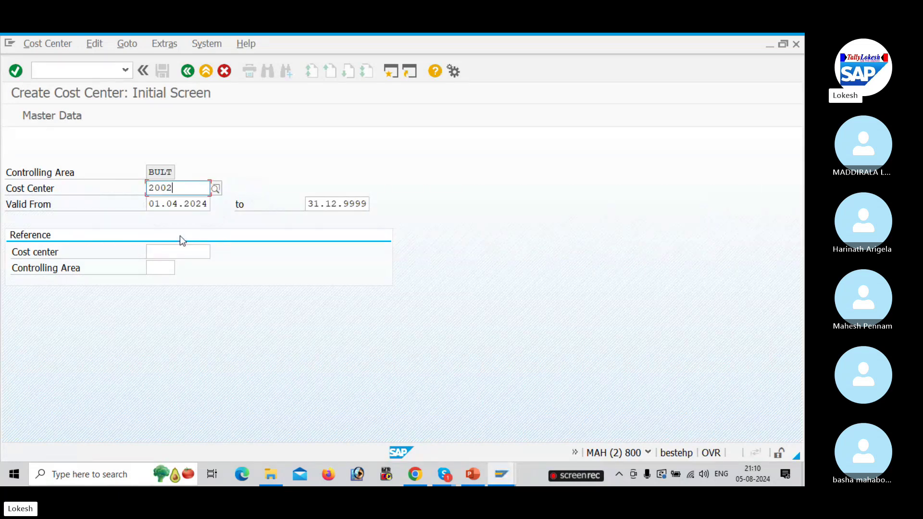
left_click(41, 119)
Enter Customer Service as both the name and the description of cost center 2002.
left_click(212, 252)
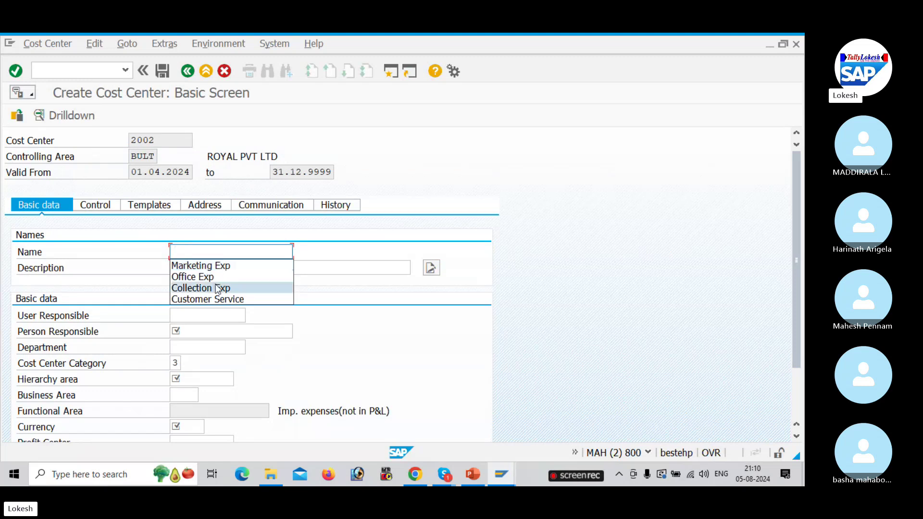
left_click(217, 299)
left_click(204, 271)
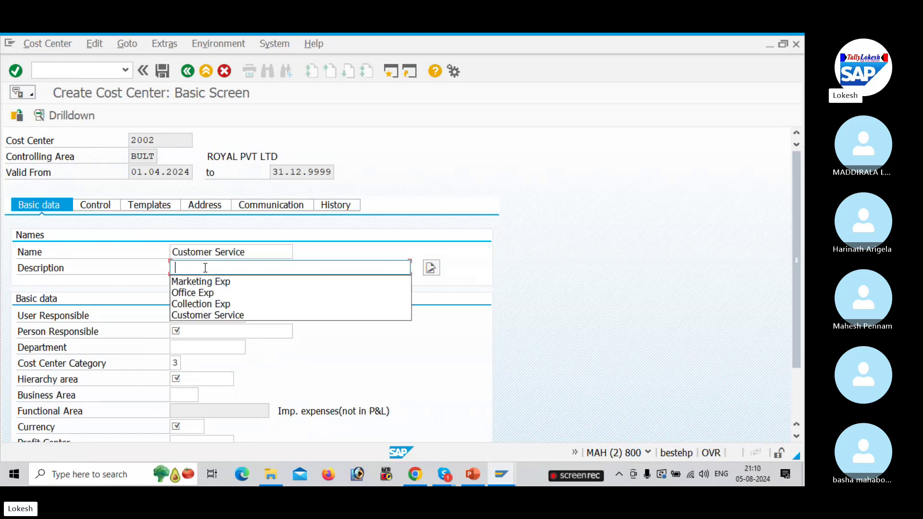
left_click(212, 315)
Fill in the person responsible for cost center 2002 with the remembered sales contact's name and set the department to Sales.
left_click(200, 331)
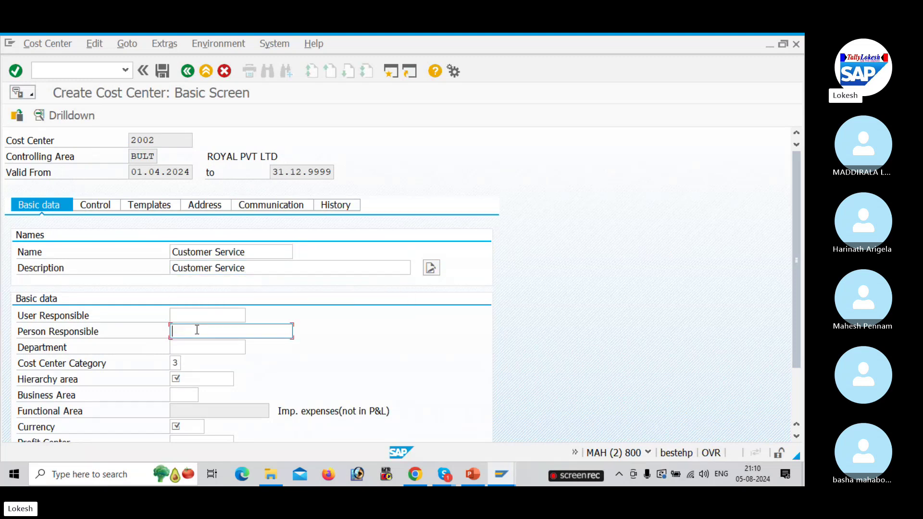
left_click(205, 345)
left_click(189, 345)
left_click(194, 361)
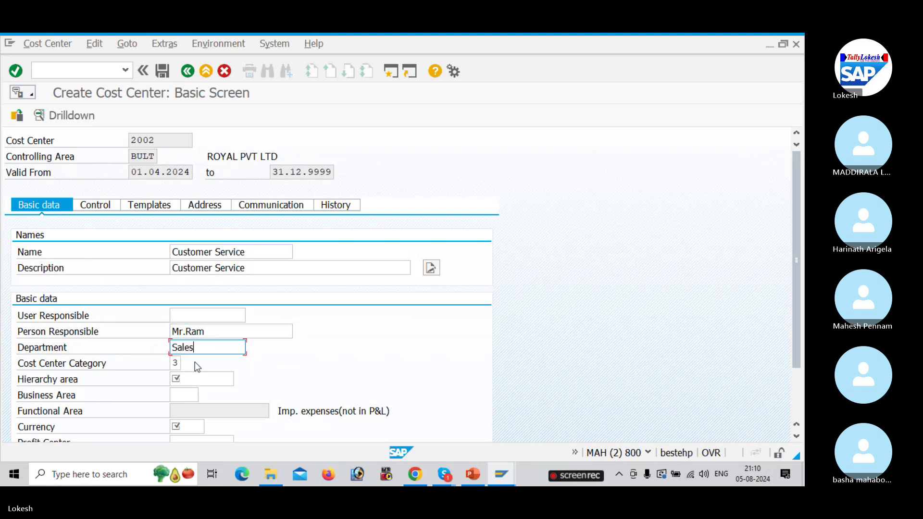
Assign cost center 2002 to hierarchy area CCSH_BULT with currency INR and save it without a profit center.
left_click(182, 379)
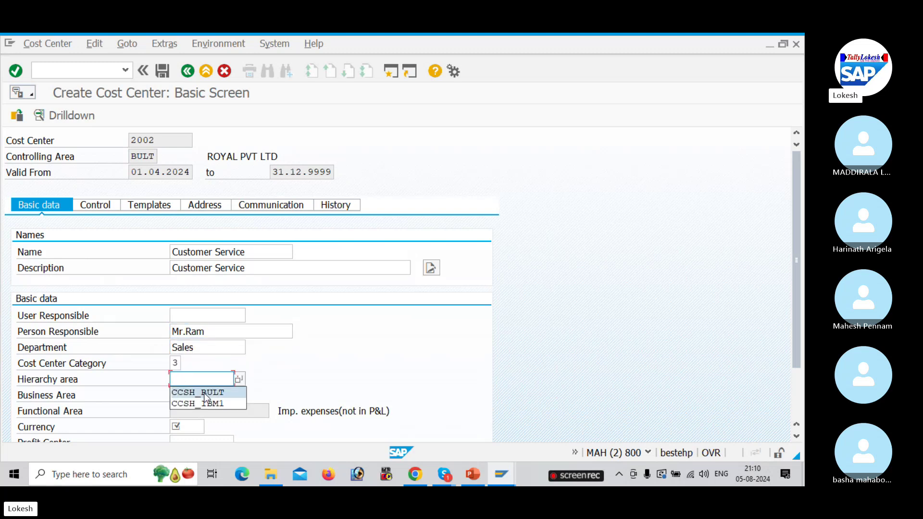
left_click(201, 391)
left_click(183, 426)
left_click(179, 439)
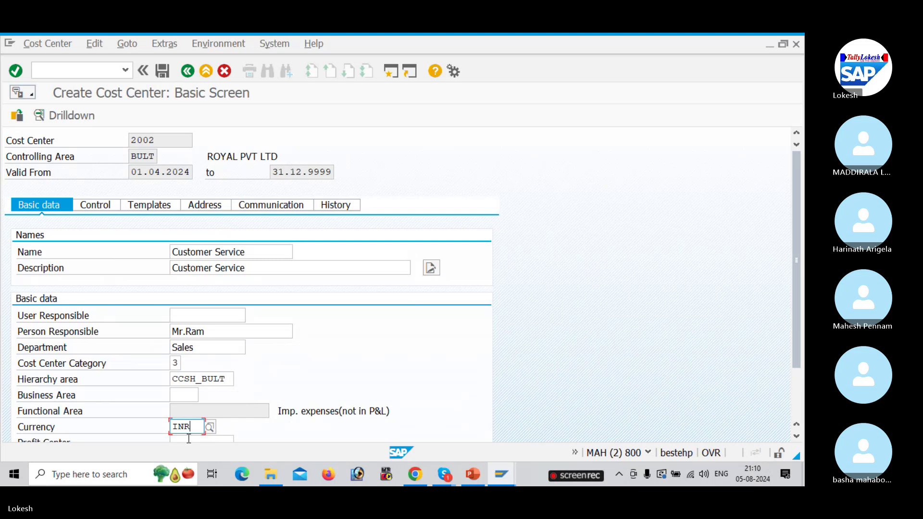
key("Return")
key("Return")
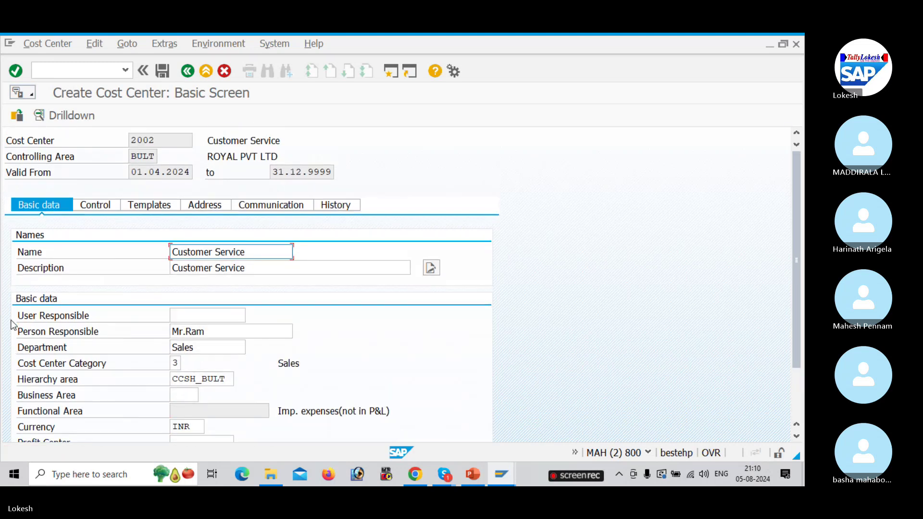
left_click(161, 75)
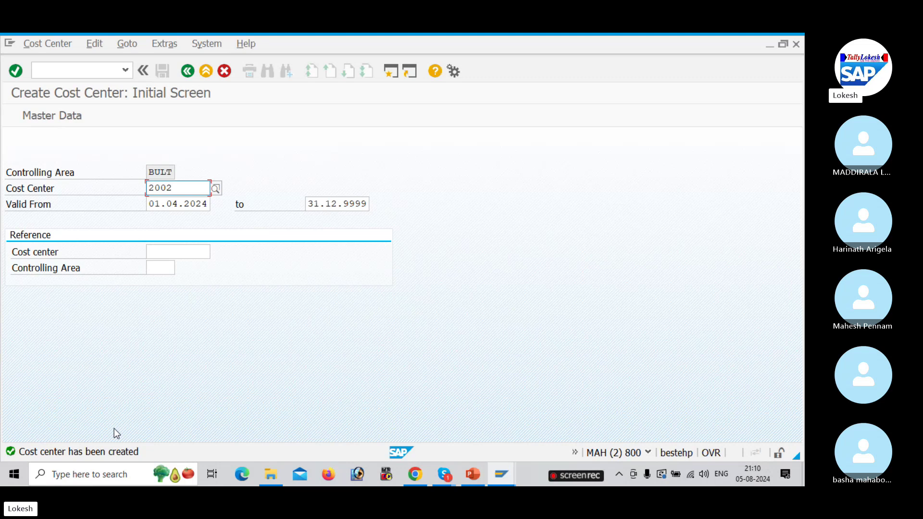
Look up the cost center group transaction on the configuration steps slide in PowerPoint and open OKEON in SAP.
key("alt+Tab")
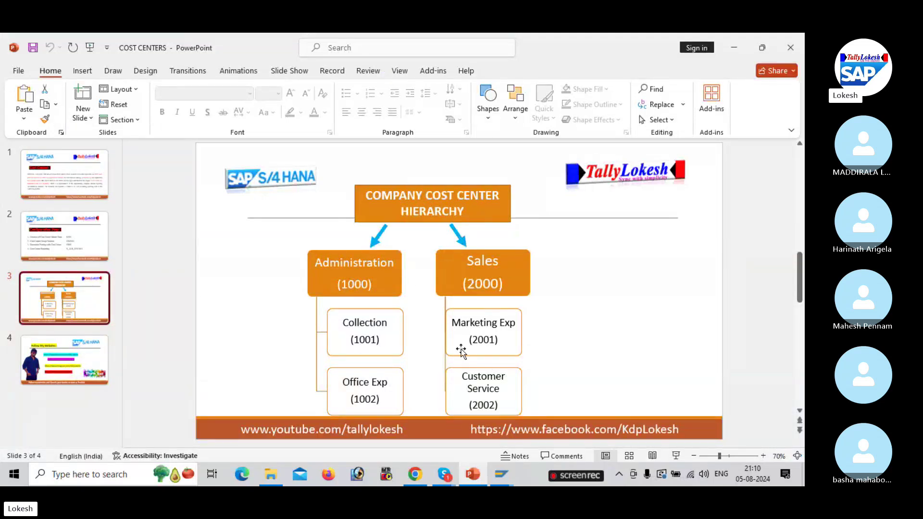
scroll(368, 306, "up", 1)
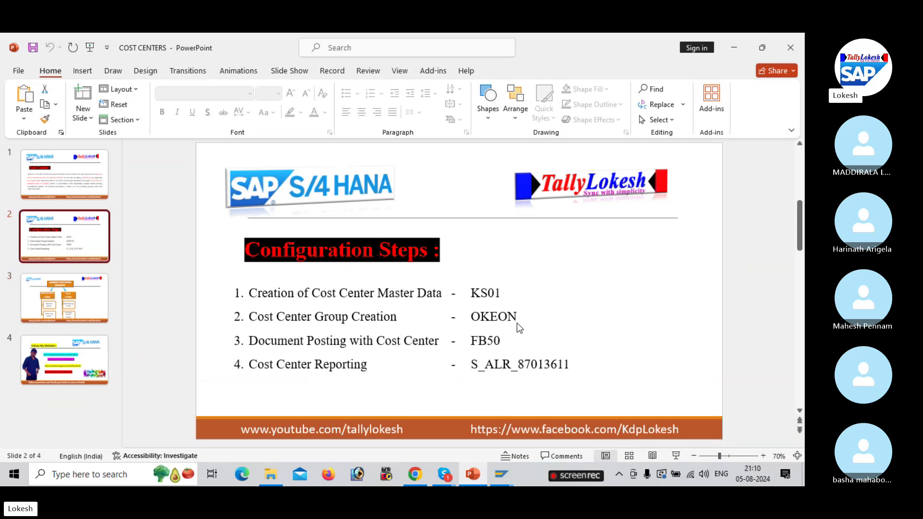
key("alt+Tab")
left_click(71, 71)
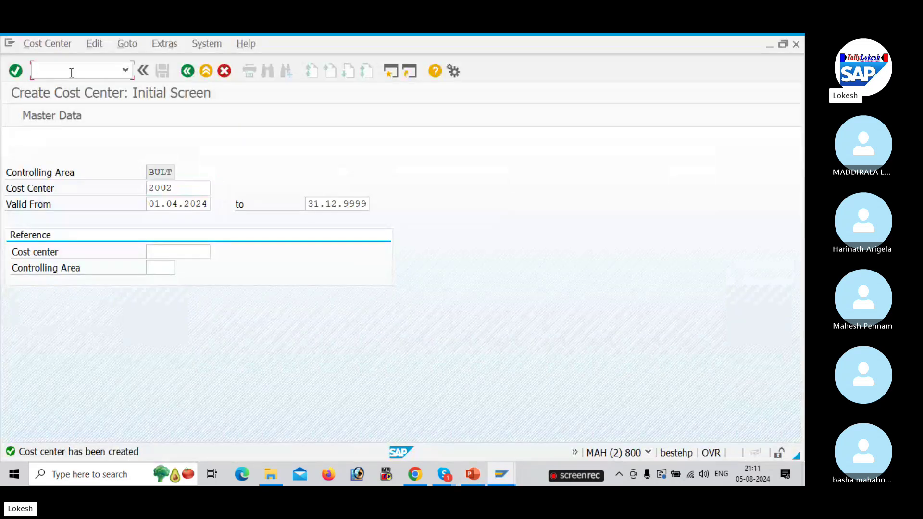
type("/NOKEON")
key("Return")
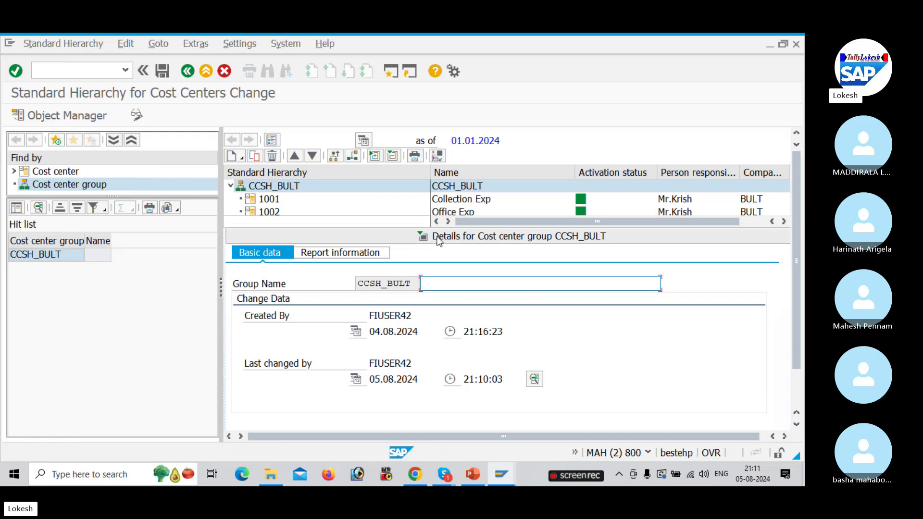
Hide the group details and examine the full list of cost centers under CCSH_BULT.
left_click(420, 235)
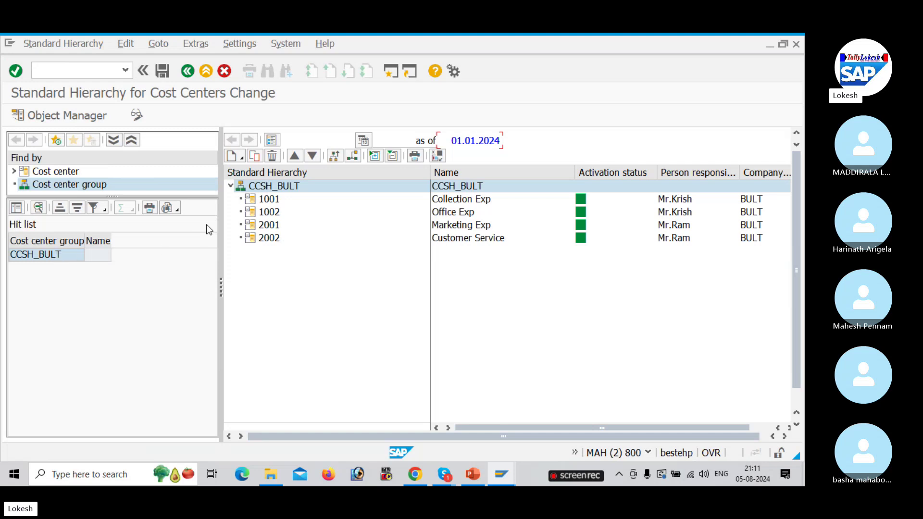
left_click(231, 186)
left_click(230, 186)
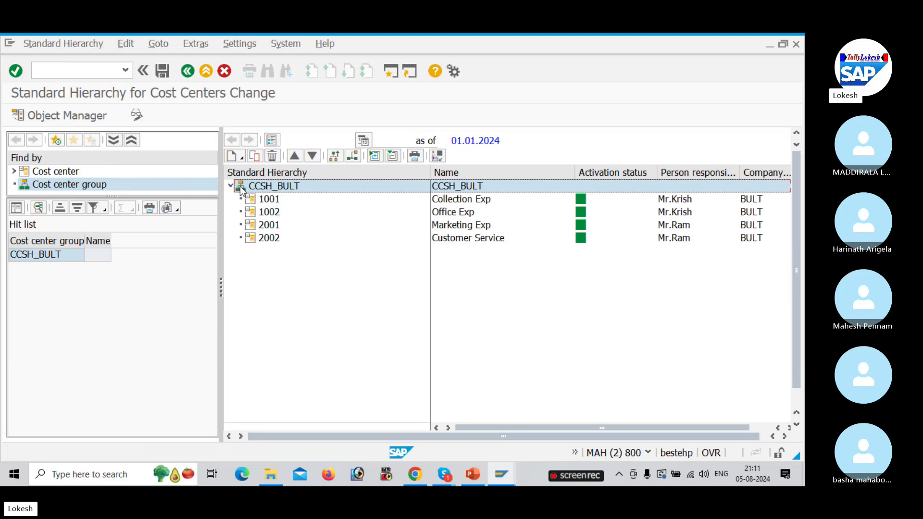
left_click(312, 156)
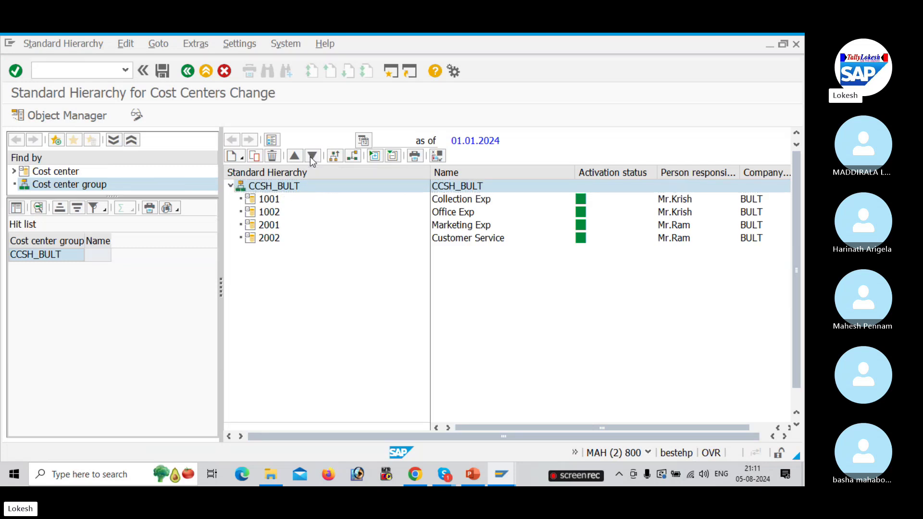
left_click(420, 339)
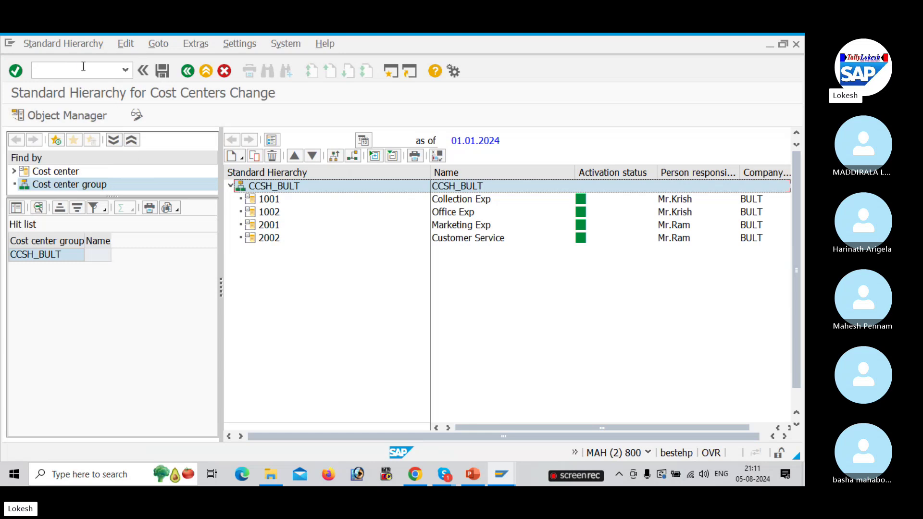
Restart the standard hierarchy transaction with /NOKEON.
left_click(56, 69)
type("/")
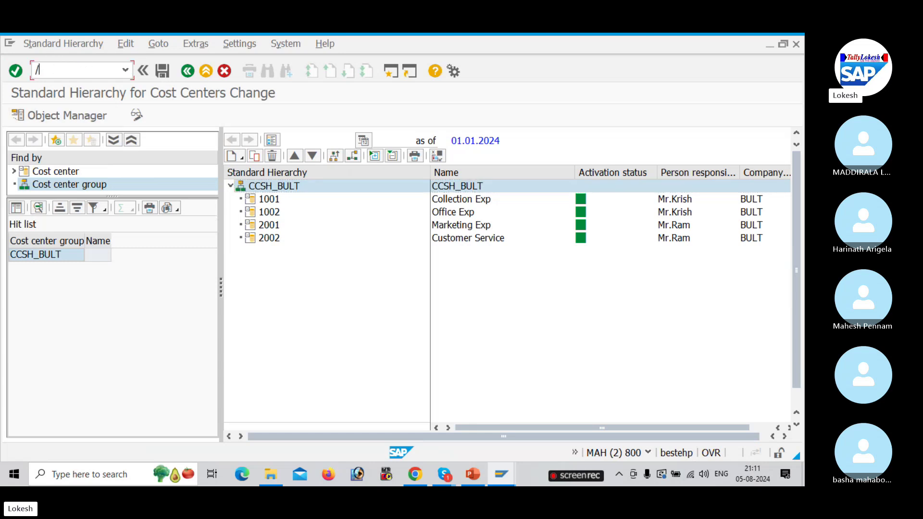
type("NOKON")
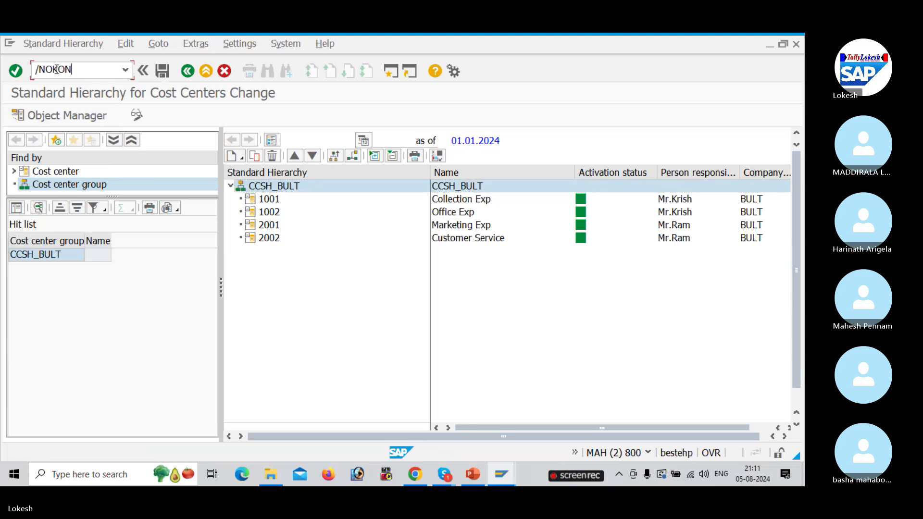
key("BackSpace")
key("BackSpace")
type("EON")
key("Return")
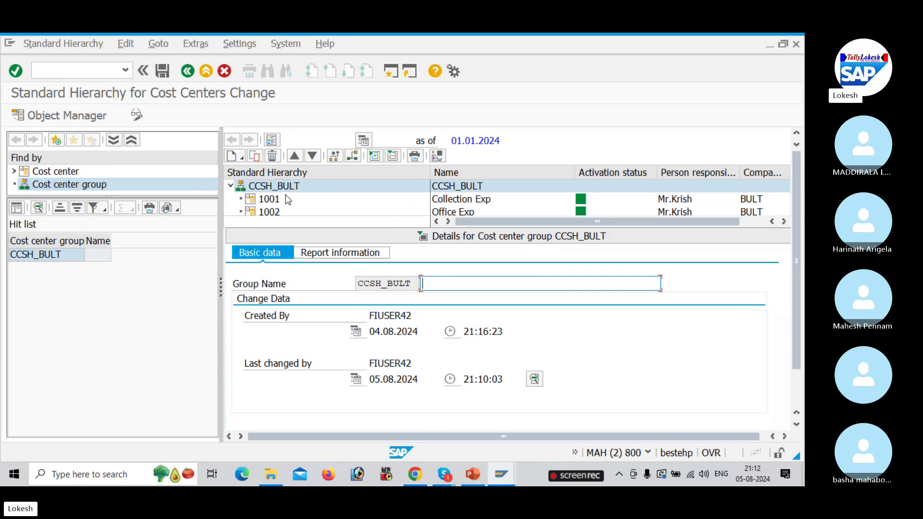
Check the company cost center hierarchy slide in PowerPoint and start a lower-level group under CCSH_BULT in SAP.
key("alt+Tab")
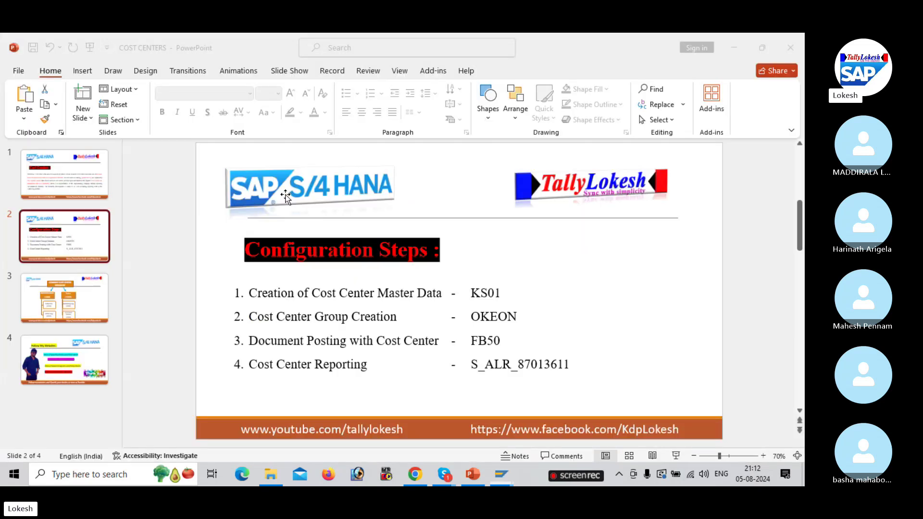
left_click(109, 297)
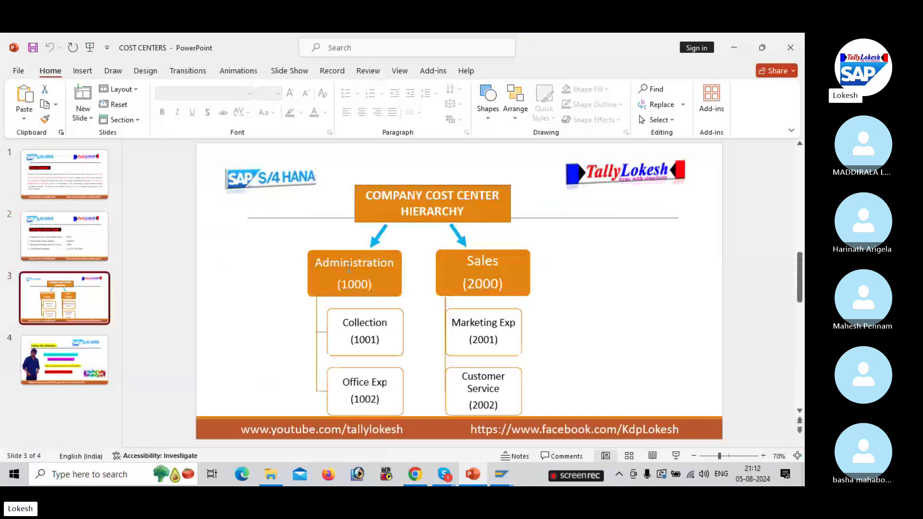
key("alt+Tab")
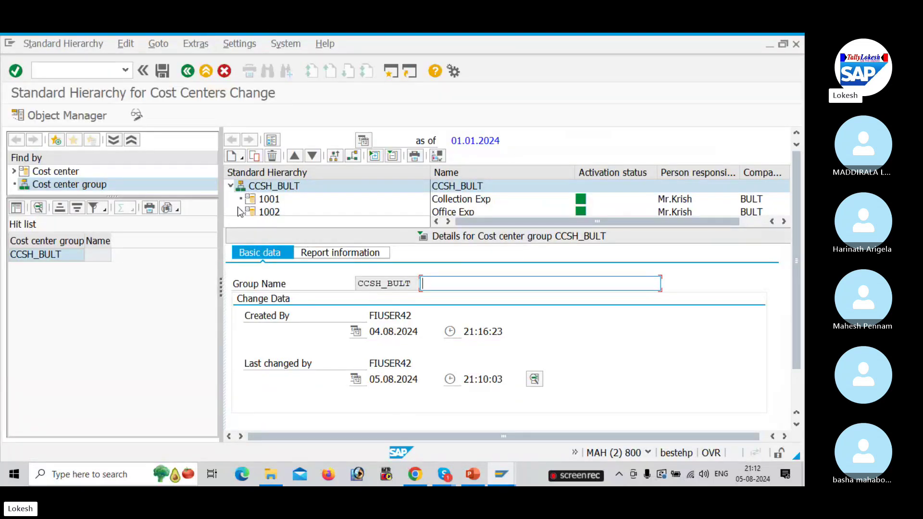
left_click(239, 158)
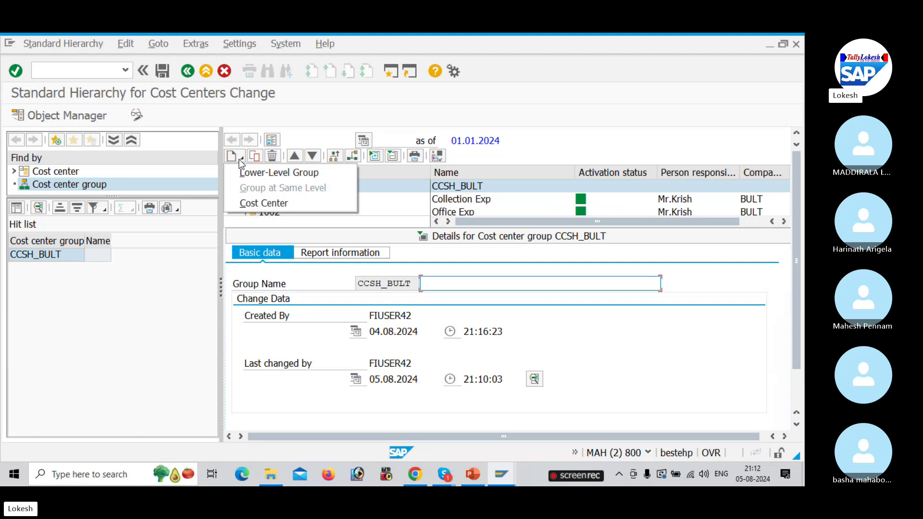
left_click(264, 173)
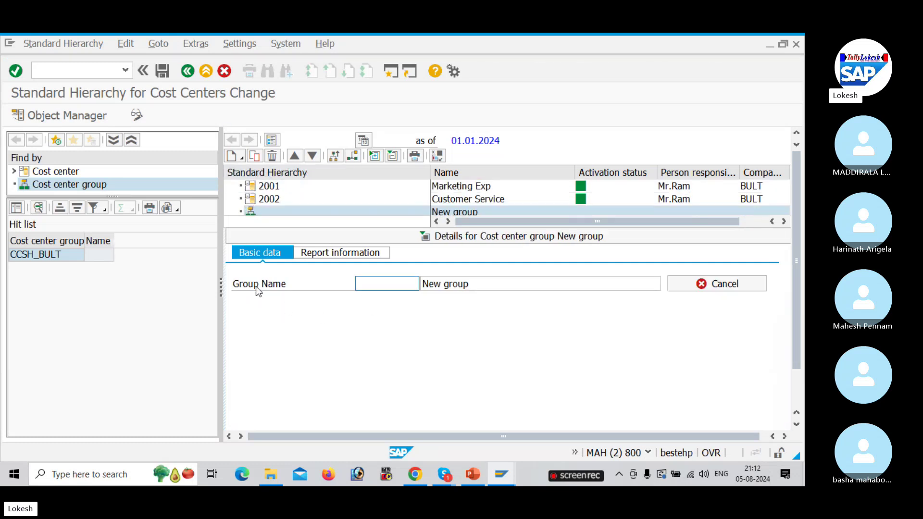
Give the new group the ID 1000 and the name Administration, and save it.
left_click(365, 287)
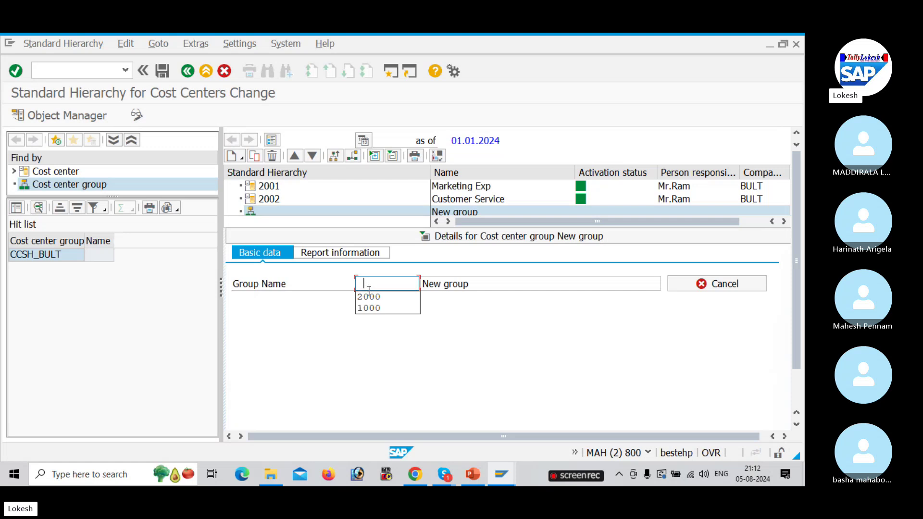
left_click(374, 306)
left_click_drag(505, 284, 357, 285)
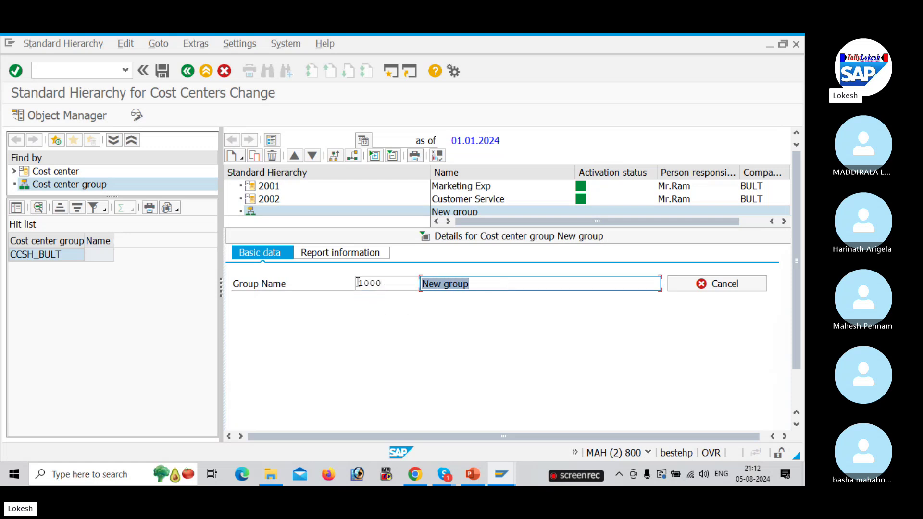
type("A")
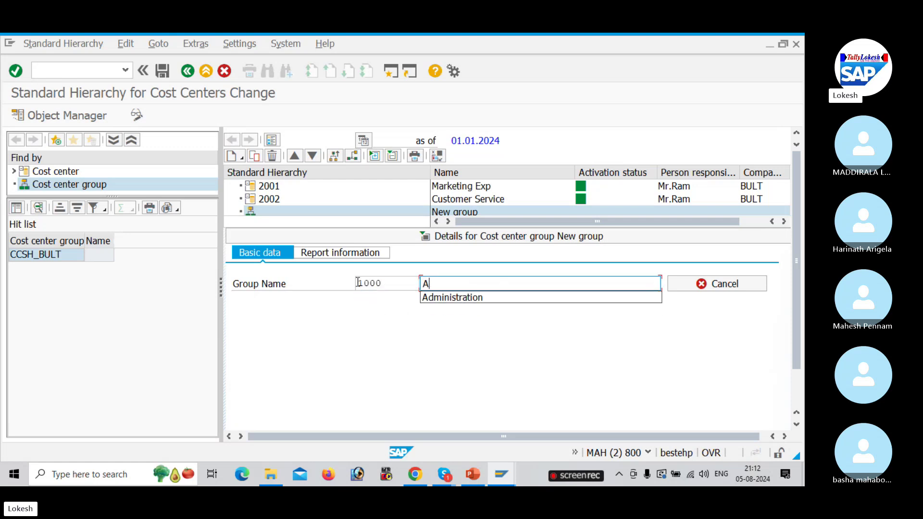
left_click(440, 295)
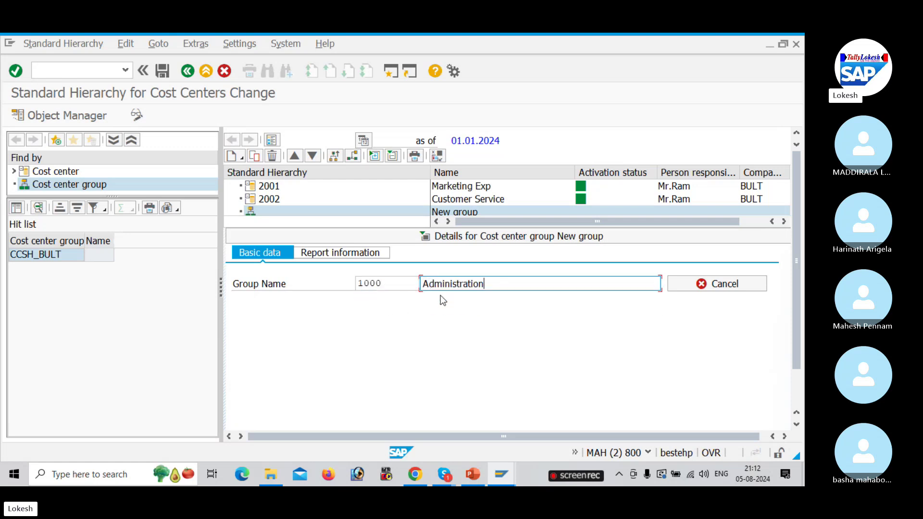
left_click(164, 72)
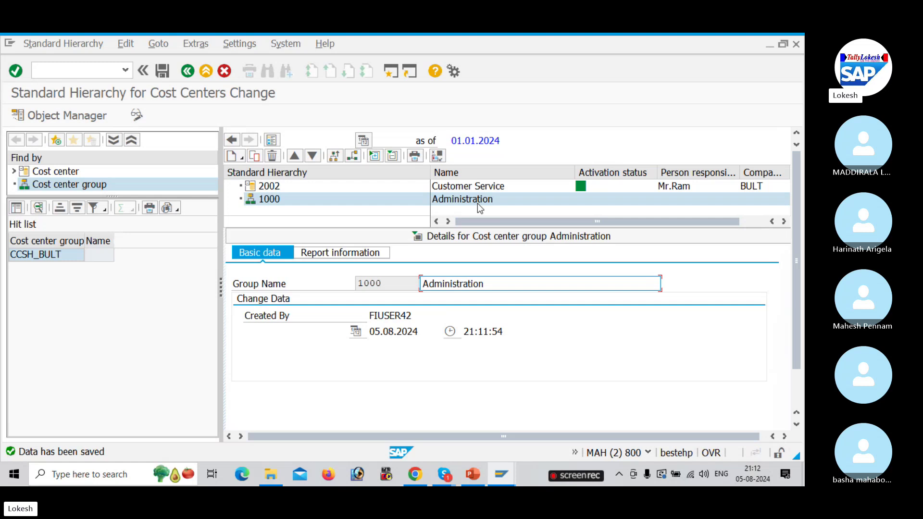
Create cost center group 2000 named Sales at the same level as group 1000 and save it.
right_click(247, 198)
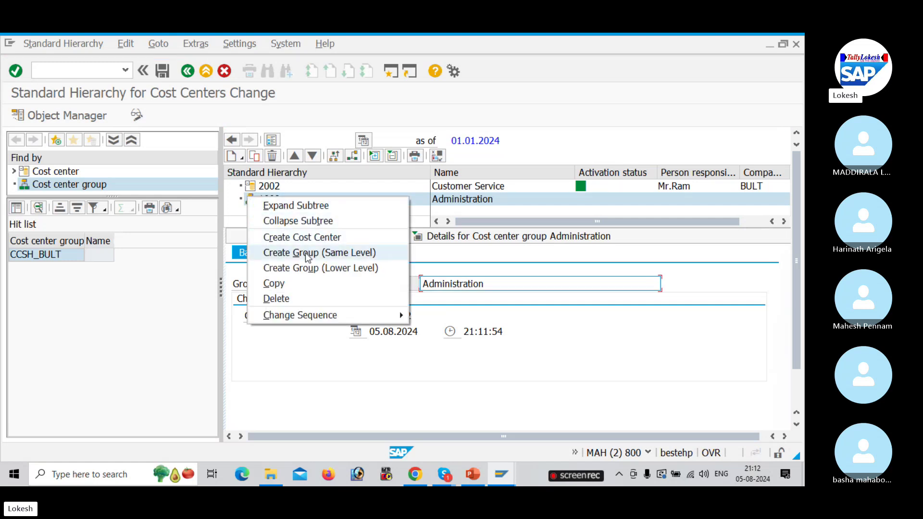
left_click(313, 262)
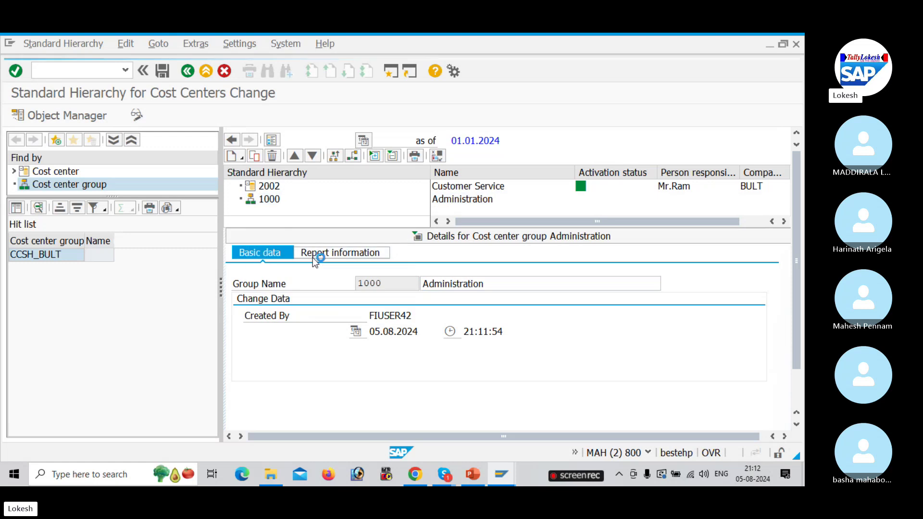
left_click(376, 283)
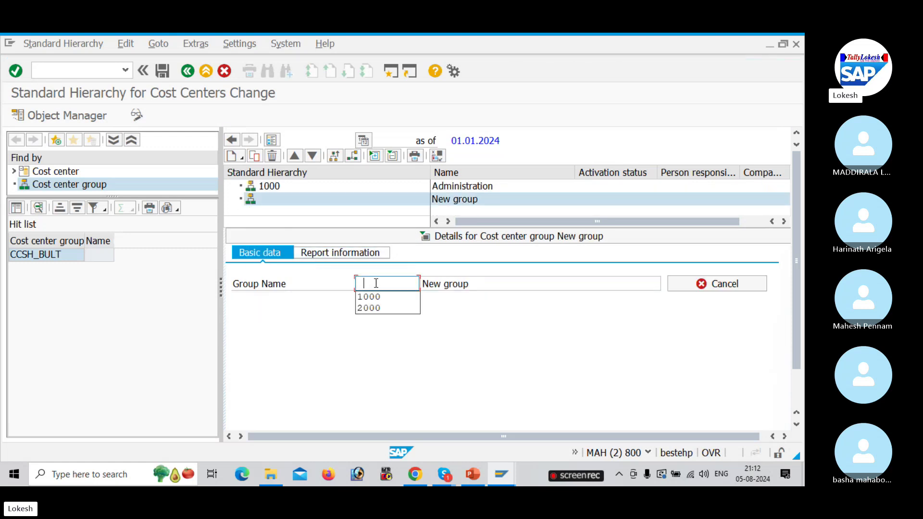
left_click(405, 309)
left_click_drag(493, 290, 288, 268)
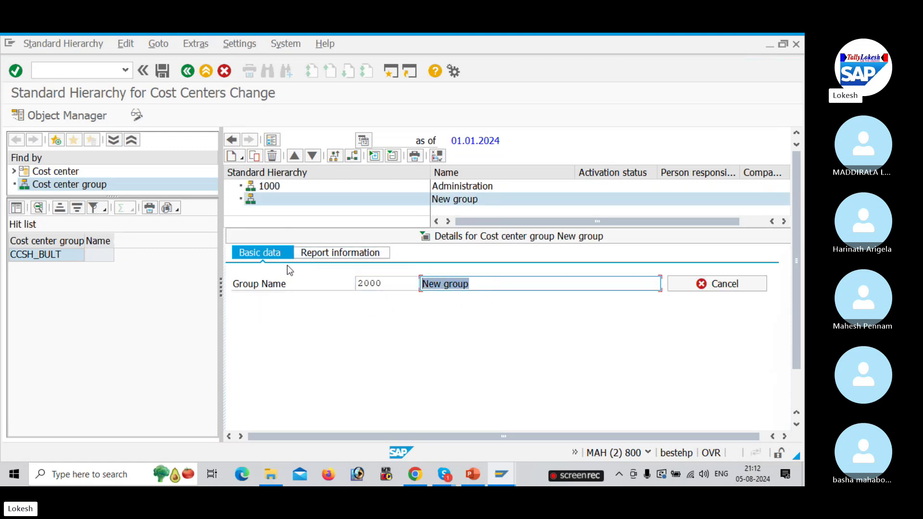
key("BackSpace")
left_click(437, 309)
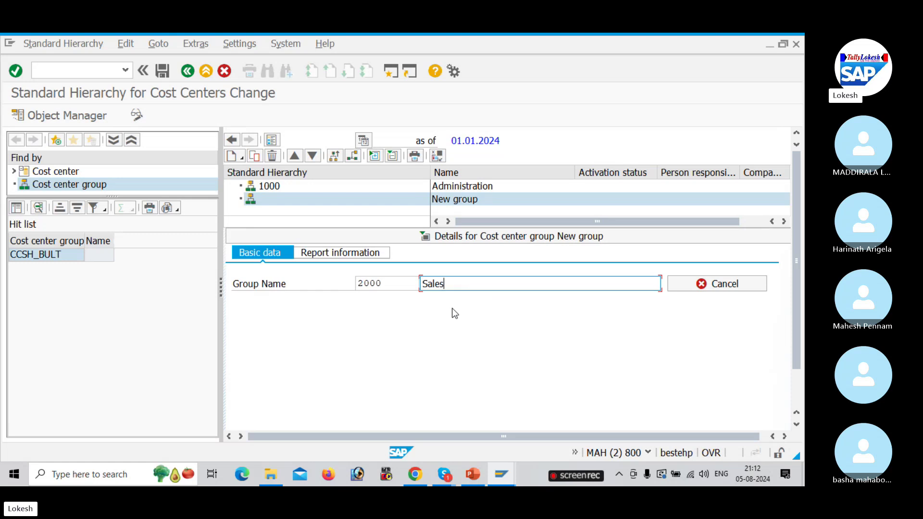
left_click(162, 71)
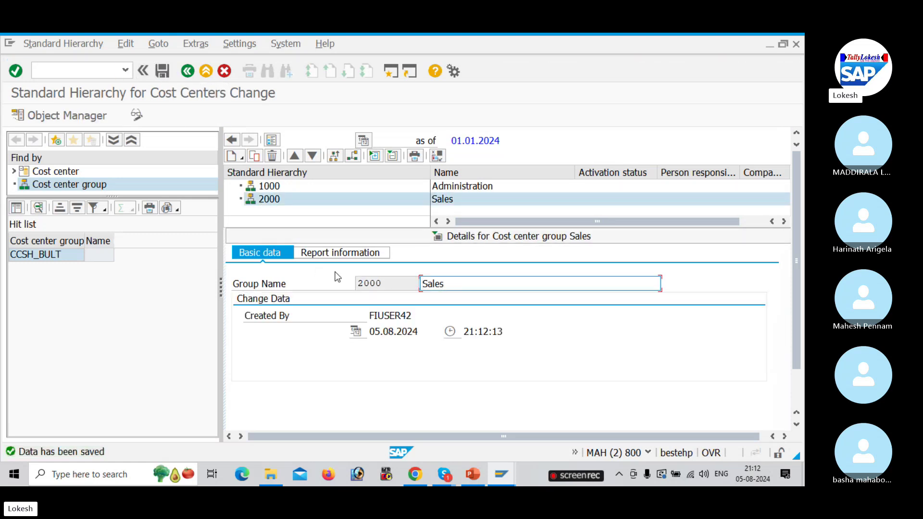
Hide the details of the Sales group in the standard hierarchy and check the company cost center hierarchy slide in PowerPoint.
key("alt+Tab")
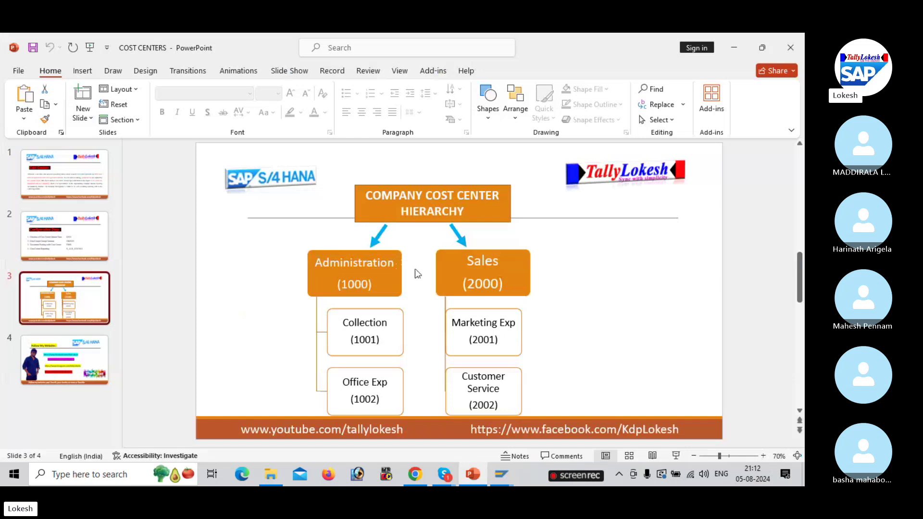
key("alt+Tab")
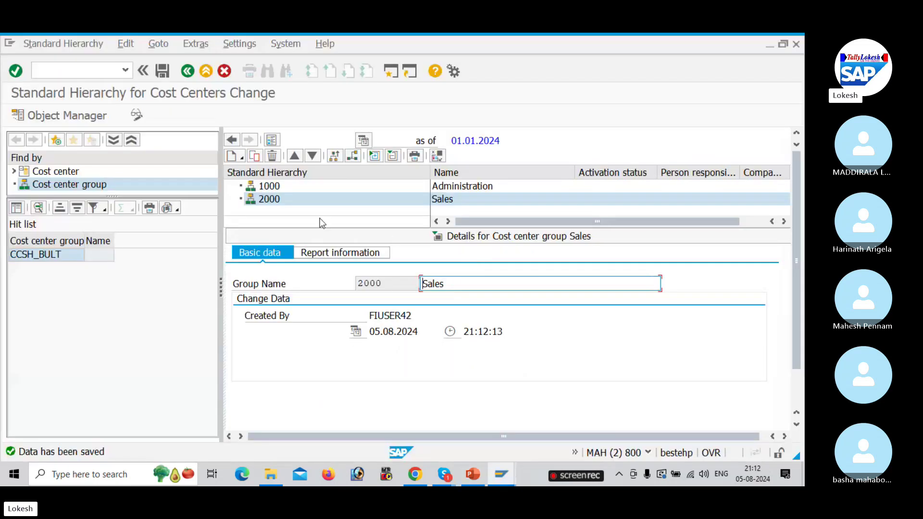
left_click(435, 237)
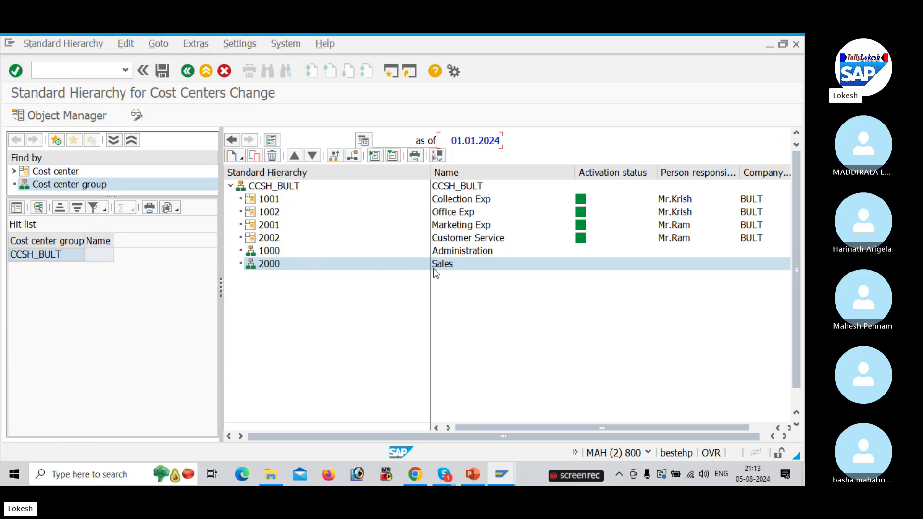
key("alt+Tab")
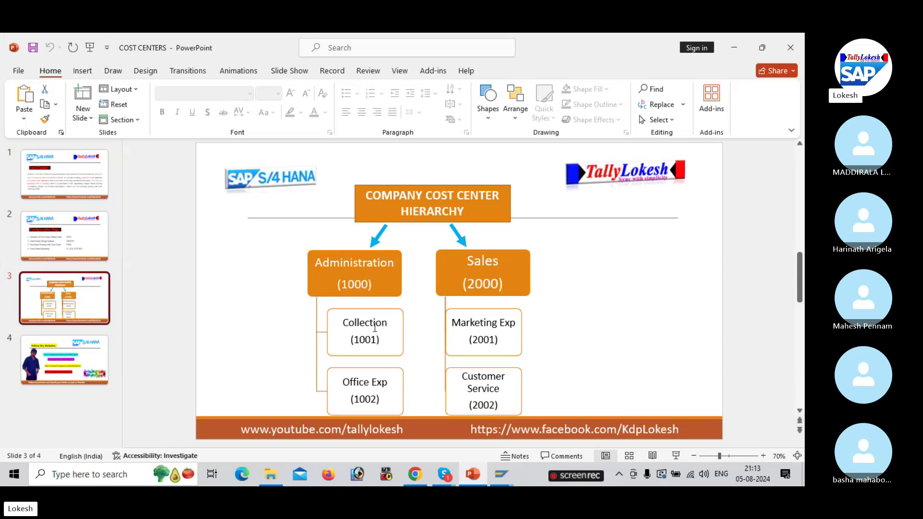
key("alt+Tab")
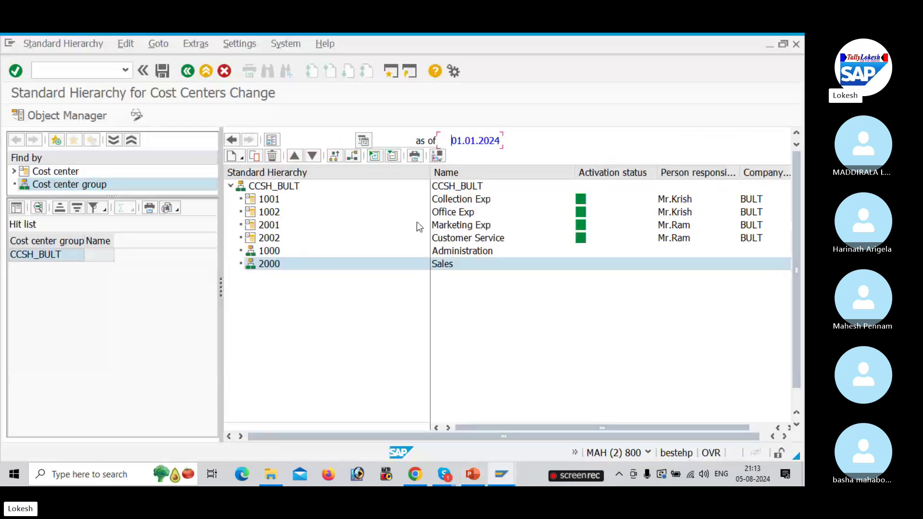
Move cost centers 1001 Collection Exp and 1002 Office Exp into group 1000 Administration.
left_click(264, 199)
left_click_drag(264, 202, 264, 252)
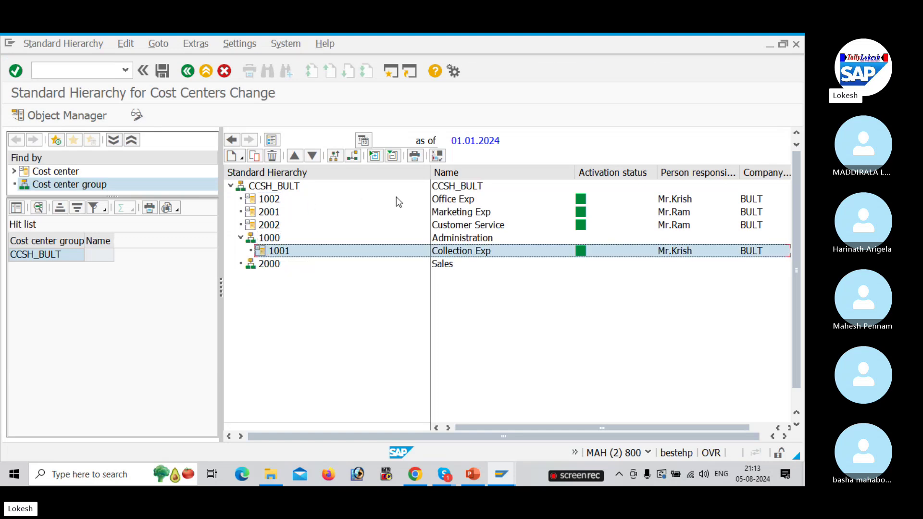
left_click(266, 200)
left_click_drag(266, 202, 259, 239)
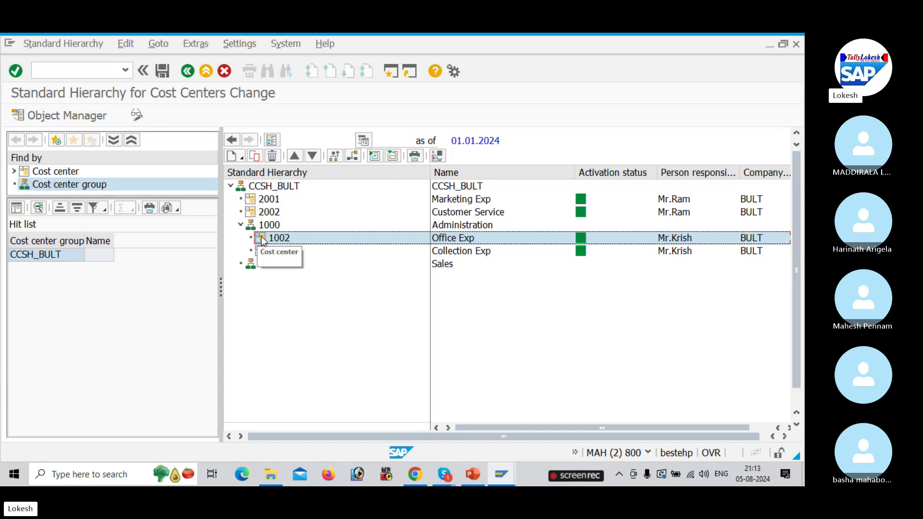
Move cost centers 2001 Marketing Exp and 2002 Customer Service into group 2000 Sales and save the hierarchy.
left_click(266, 202)
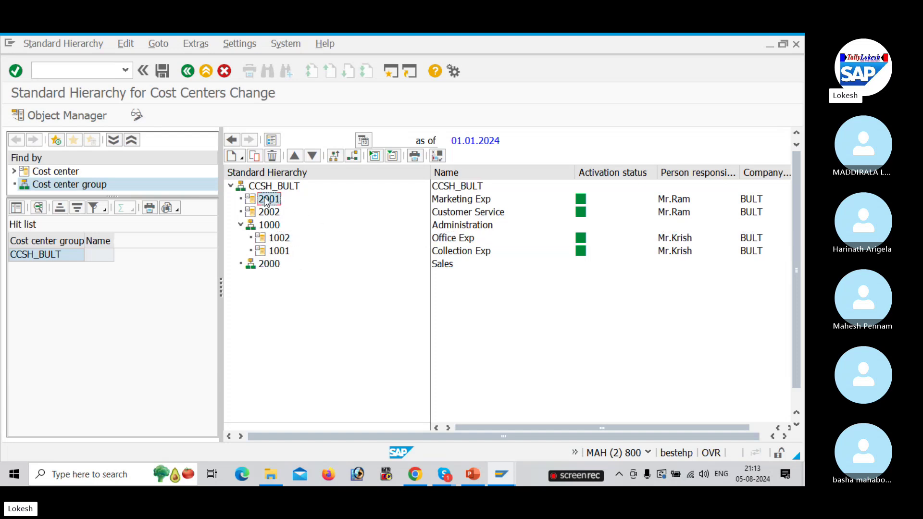
left_click_drag(266, 202, 262, 265)
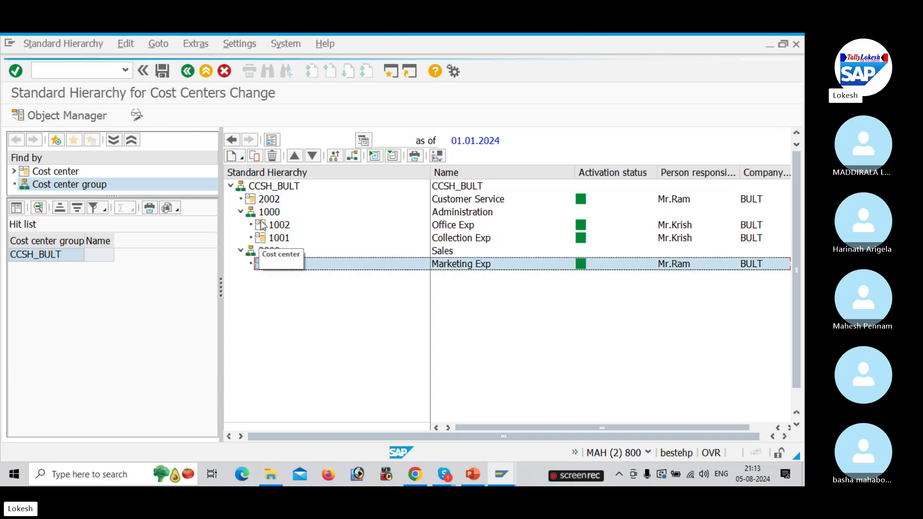
left_click(267, 199)
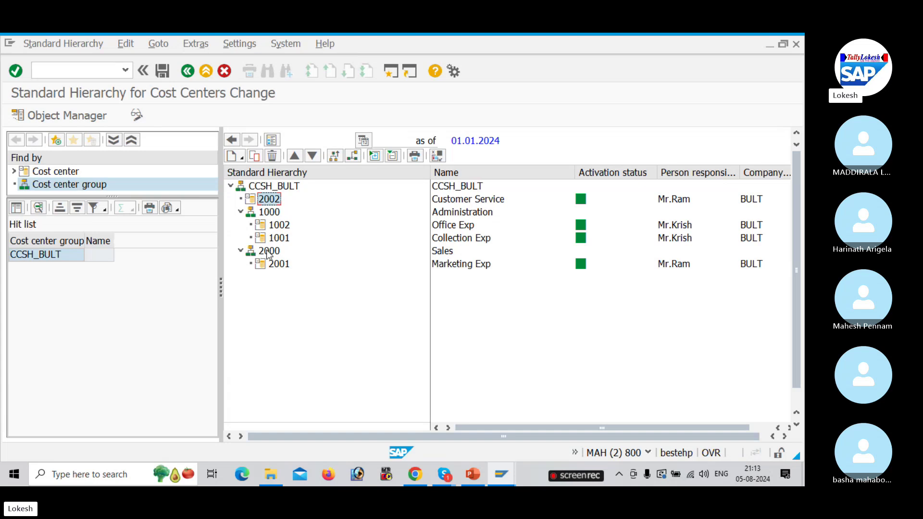
left_click(264, 201)
left_click_drag(264, 201, 265, 250)
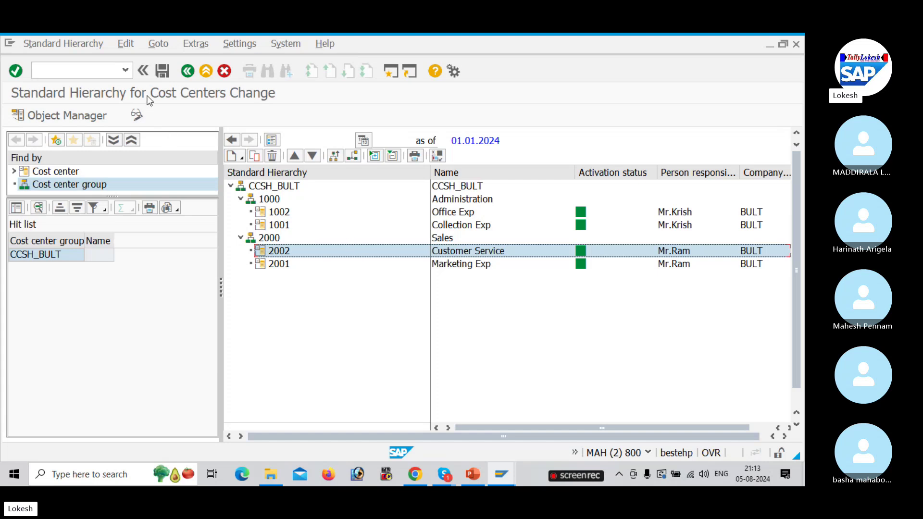
left_click(163, 72)
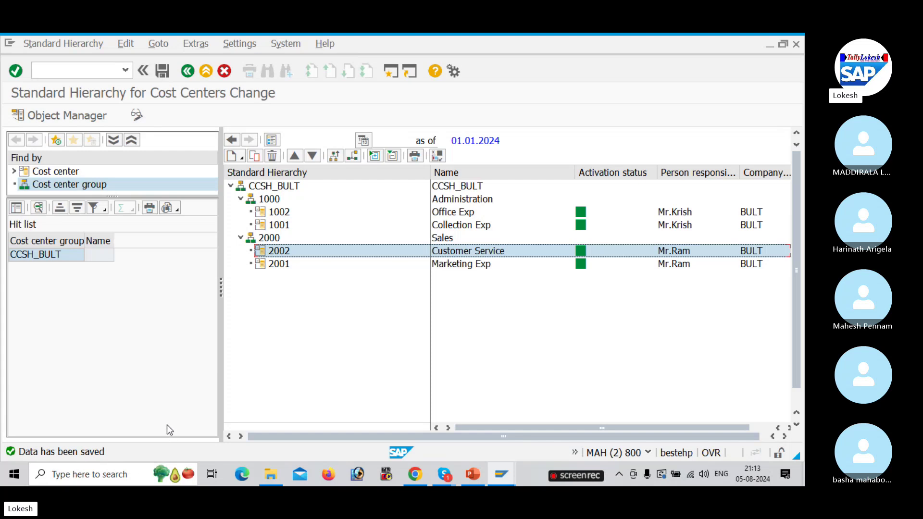
Check the Configuration Steps slide in PowerPoint and start G/L document entry in SAP with /NFB50.
key("alt+Tab")
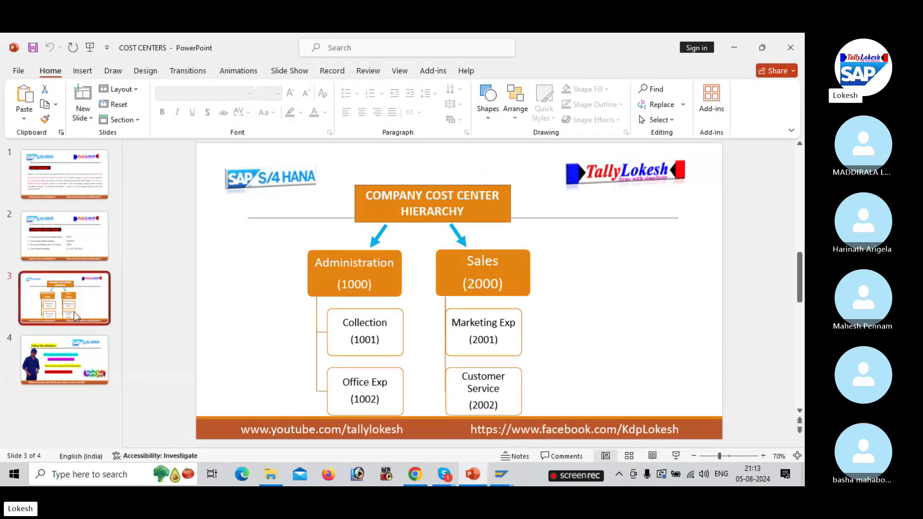
left_click(75, 238)
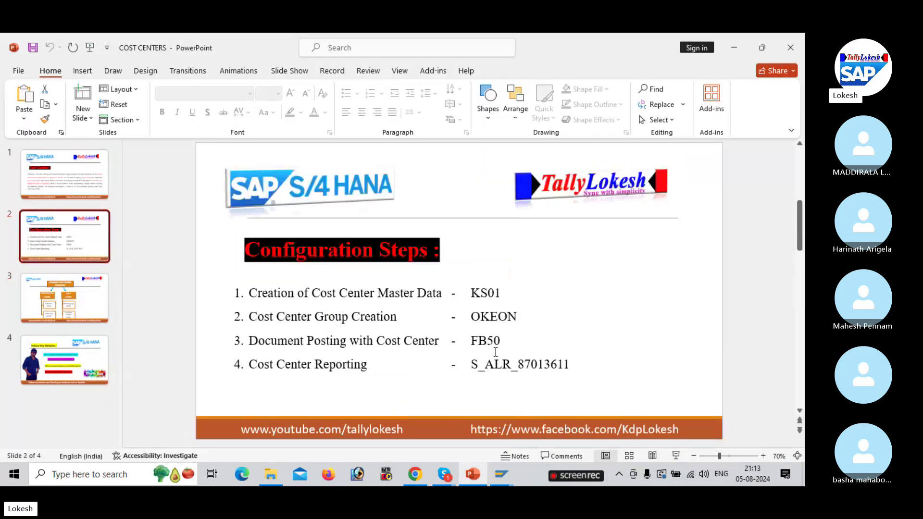
key("alt+Tab")
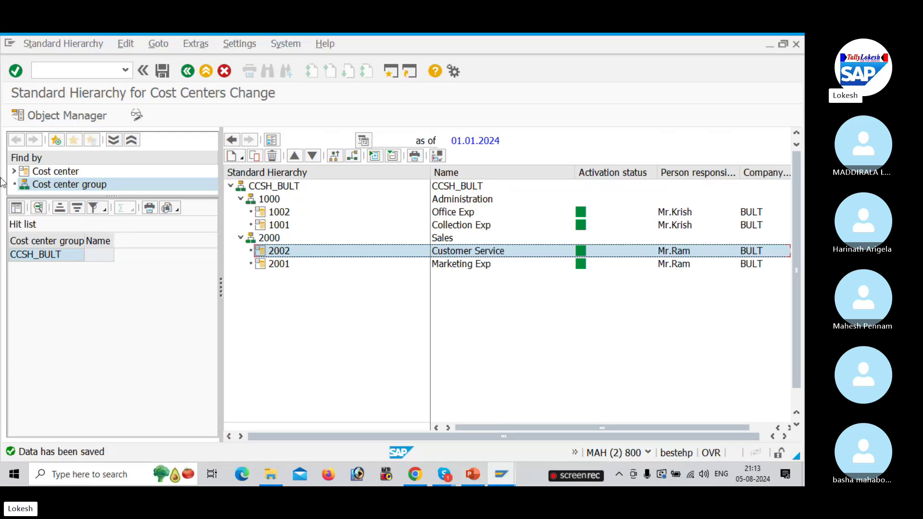
left_click(92, 74)
type("/")
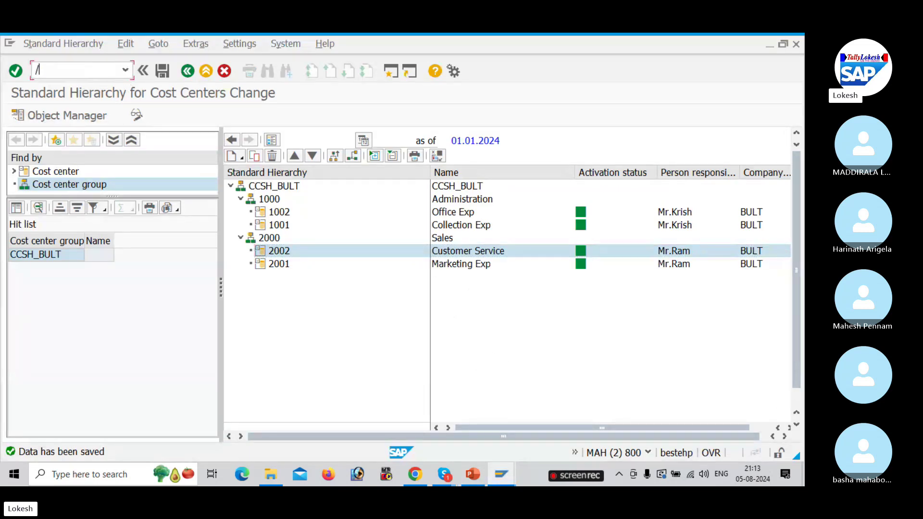
type("NFB5")
key("Return")
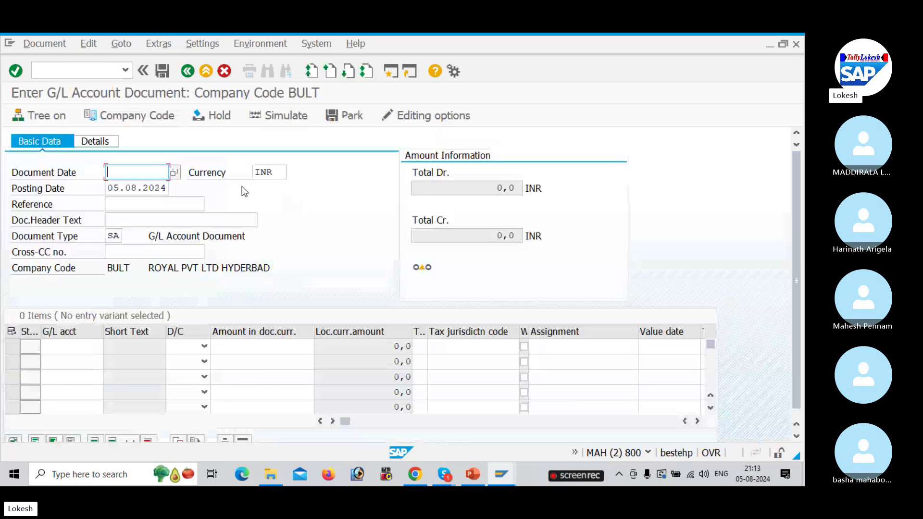
Fill in the document header with date 05.08.2024, reference BULT-12 and header text RENT A/C.
left_click(175, 174)
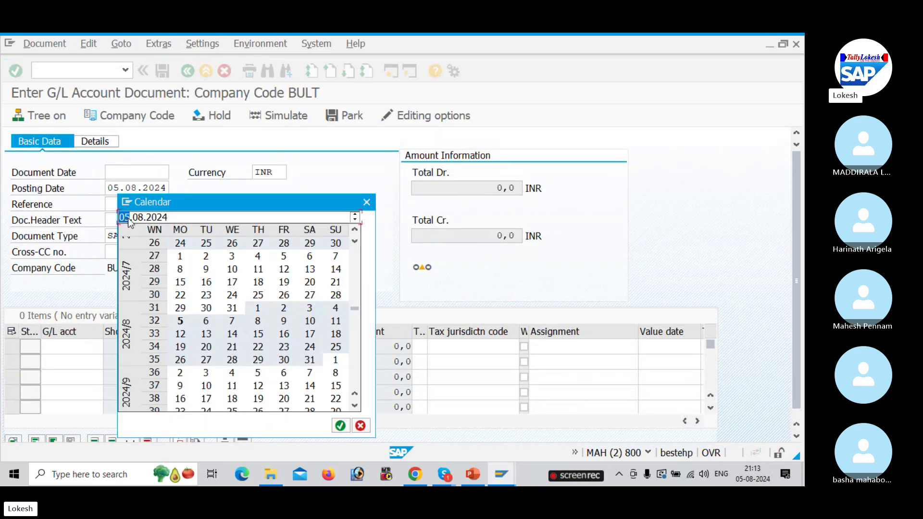
left_click(339, 425)
left_click(113, 202)
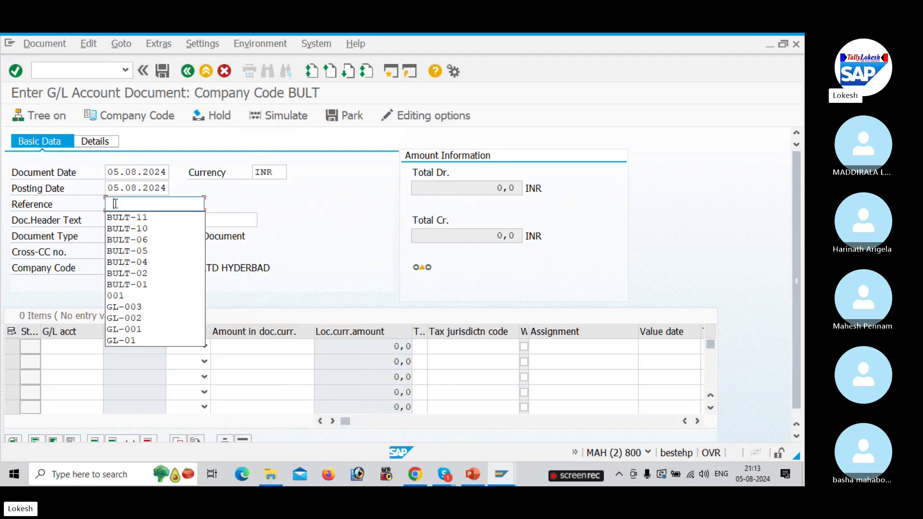
left_click(135, 219)
key("BackSpace")
type("2")
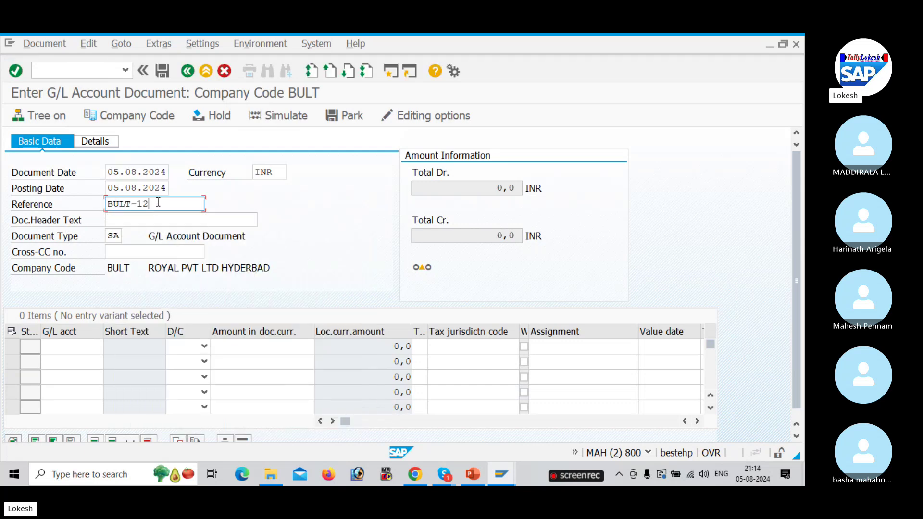
left_click(144, 220)
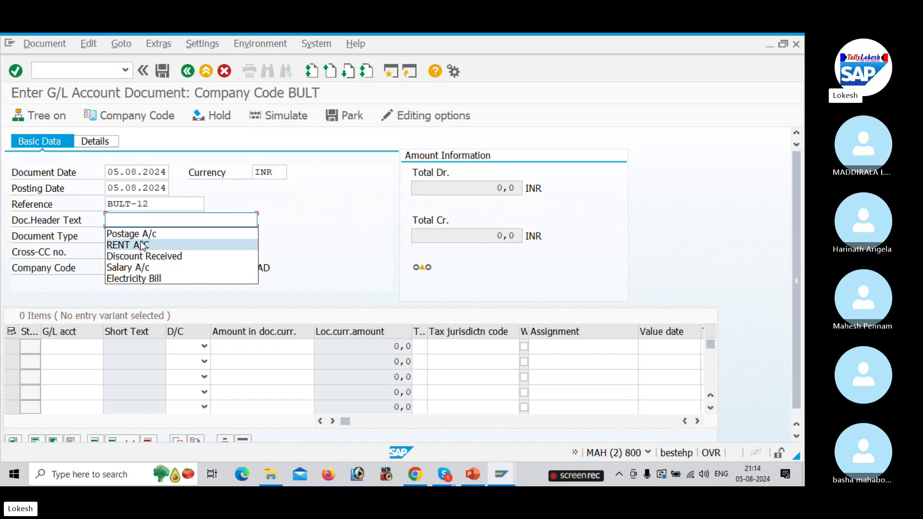
left_click(143, 246)
Look up G/L account 400001 Rent A/c and enter it as a debit in the first line item.
left_click(66, 347)
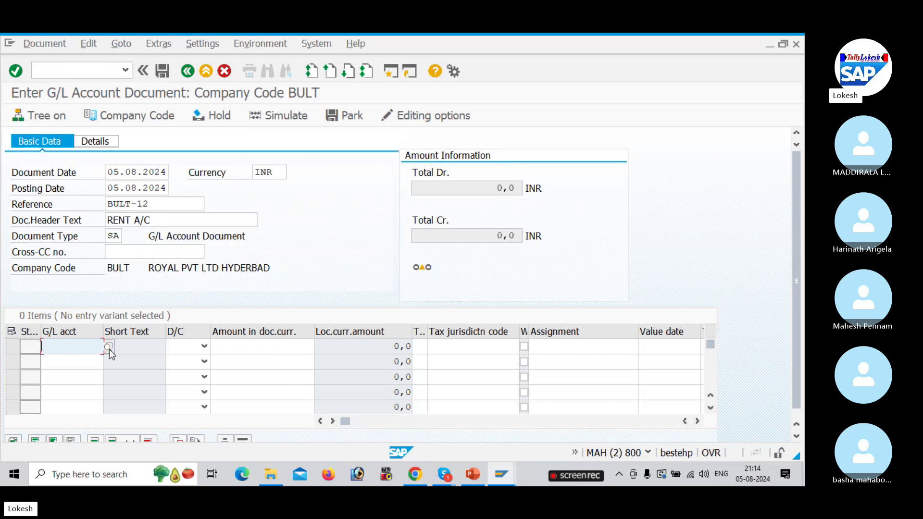
left_click(109, 347)
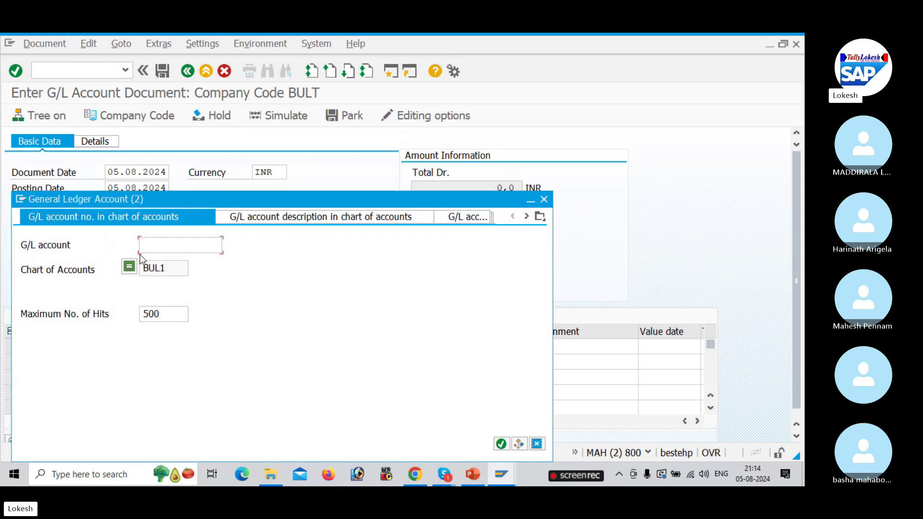
scroll(125, 351, "down", 3)
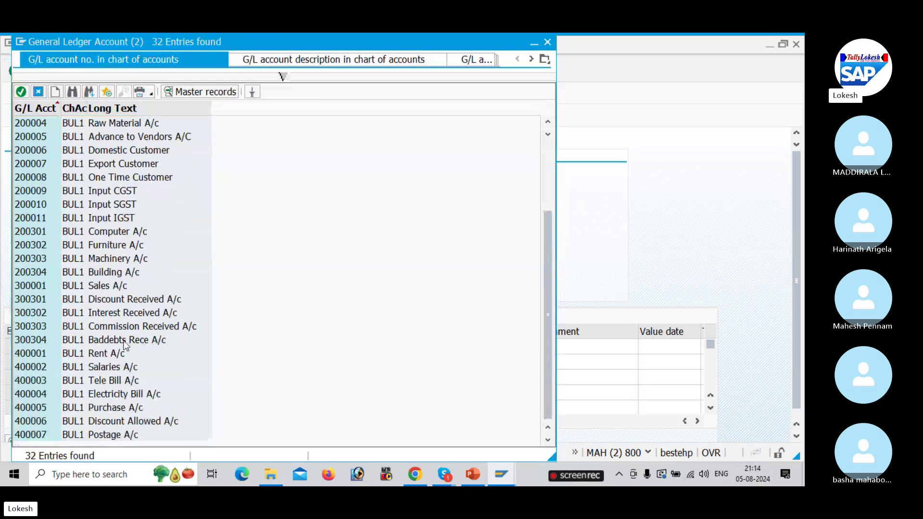
double_click(122, 355)
key("Tab")
key("Tab")
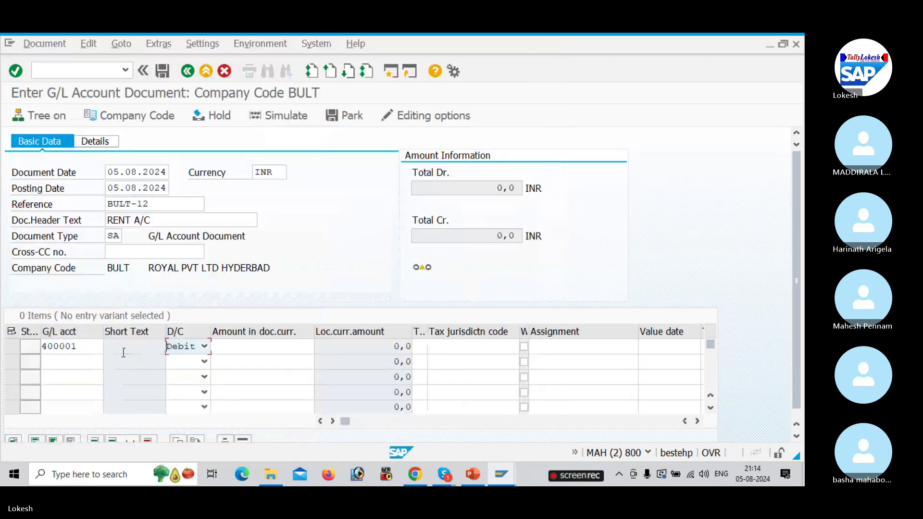
Set the first line item's document currency amount to 10000.
key("Down")
key("Down")
key("Down")
key("Down")
key("Down")
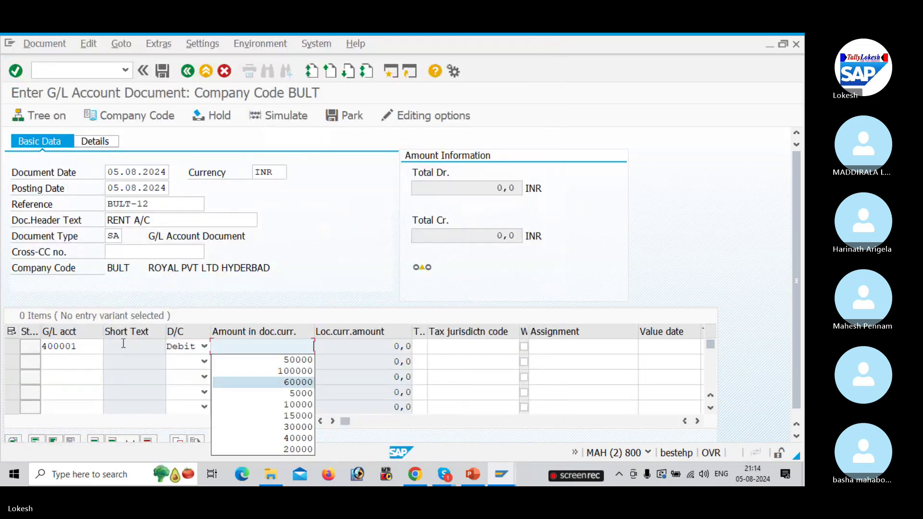
key("Tab")
key("Tab")
key("Tab")
key("Tab")
key("Tab")
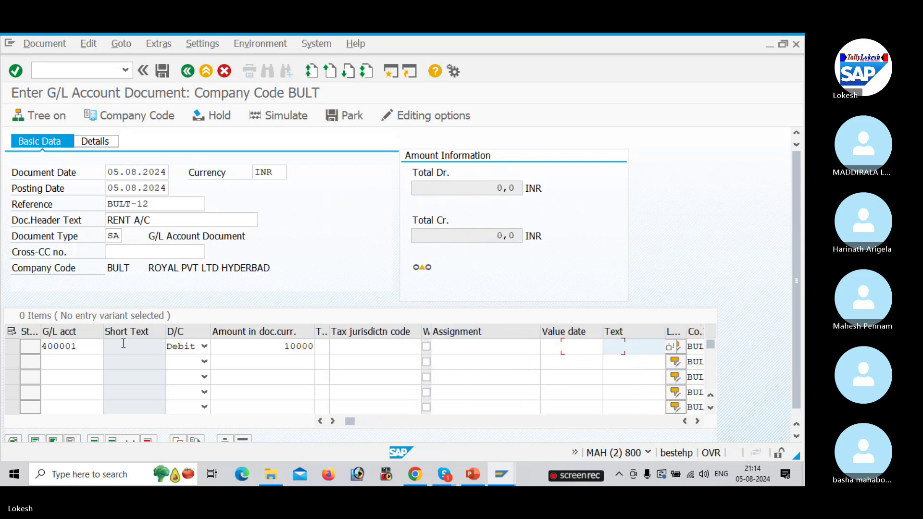
Give the first line item the value date 05.08.2024 and the text Rent A/c.
left_click(568, 343)
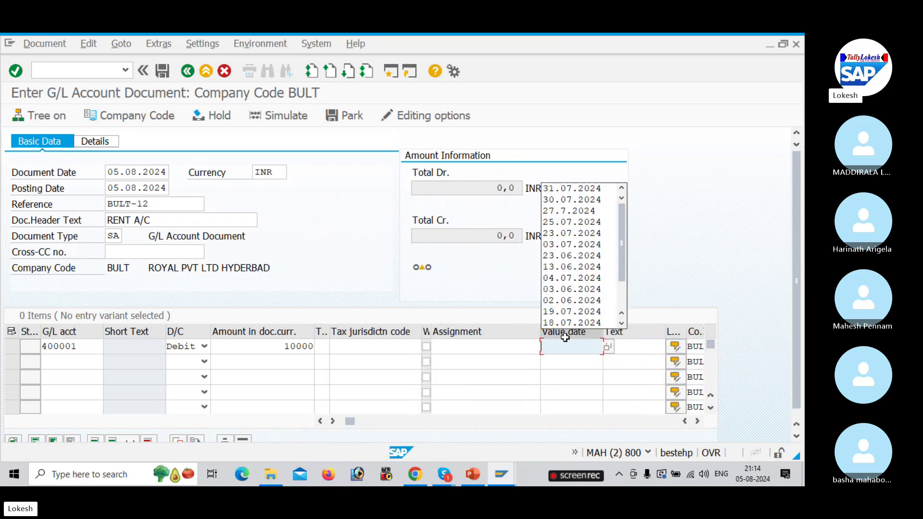
type("05.08")
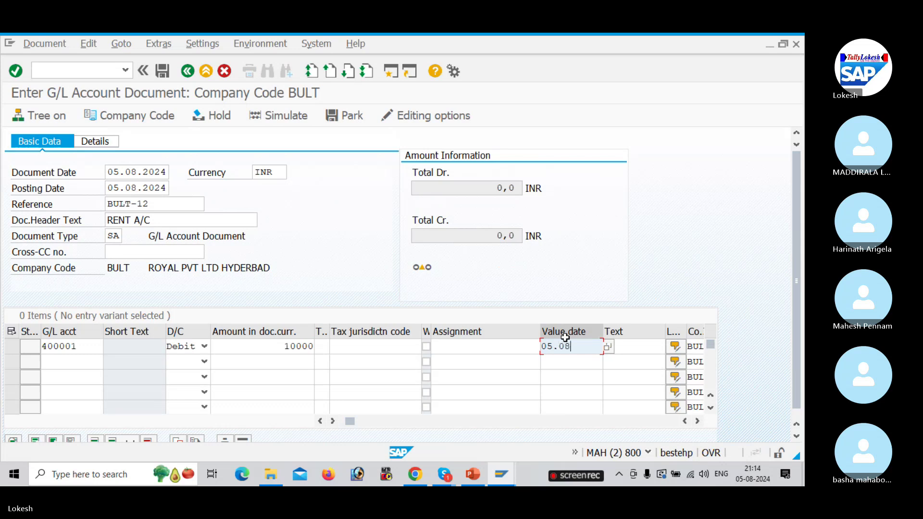
type(".2024")
key("Tab")
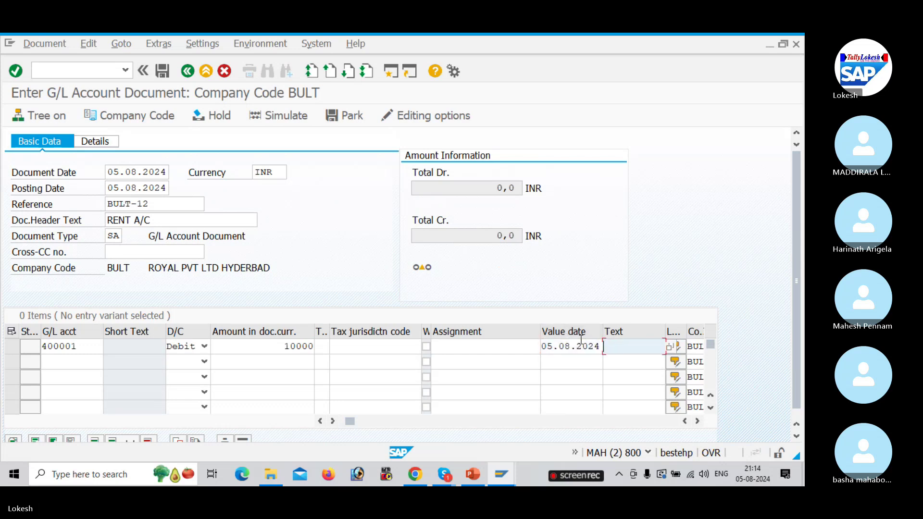
left_click(646, 348)
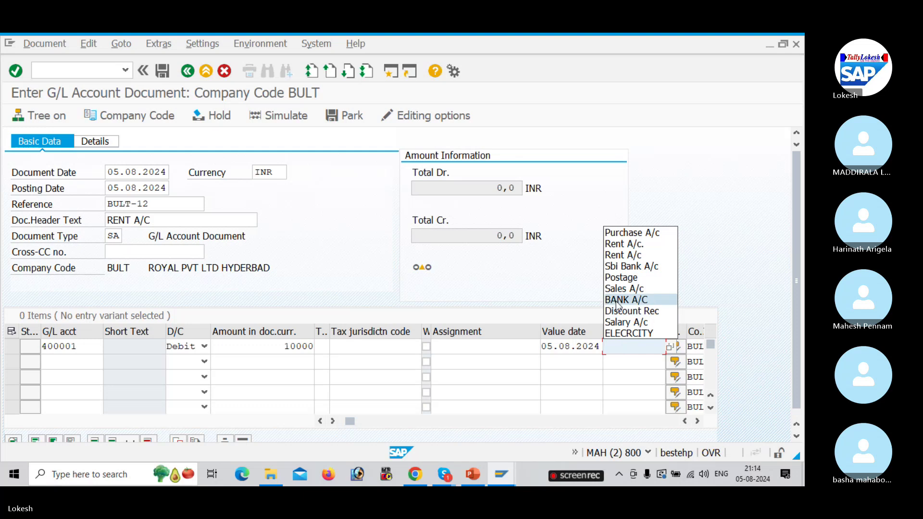
left_click(632, 255)
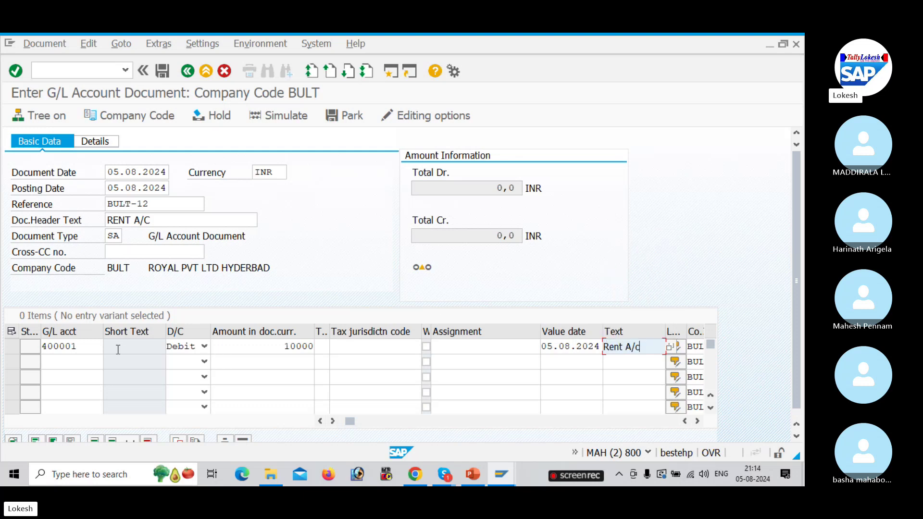
Enter a second debit line item for G/L account 400001 with the amount 10000.
left_click(74, 361)
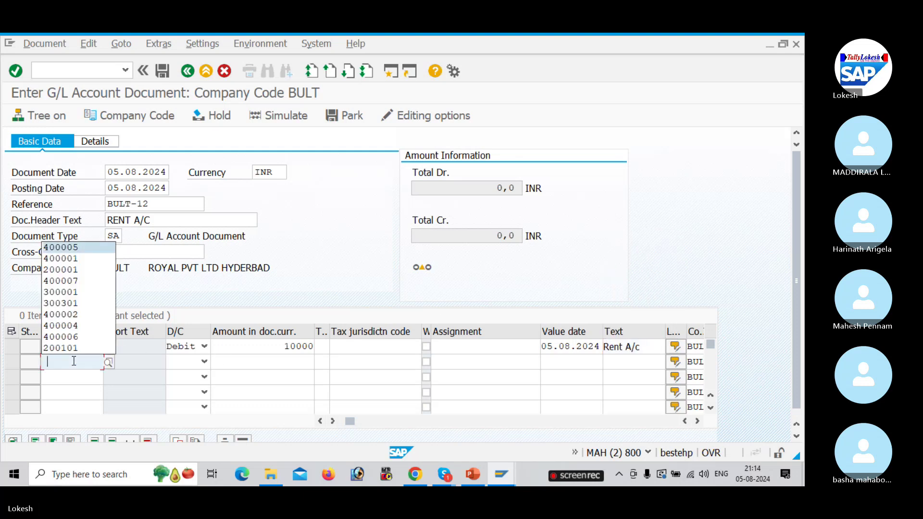
key("Down")
key("Tab")
key("Tab")
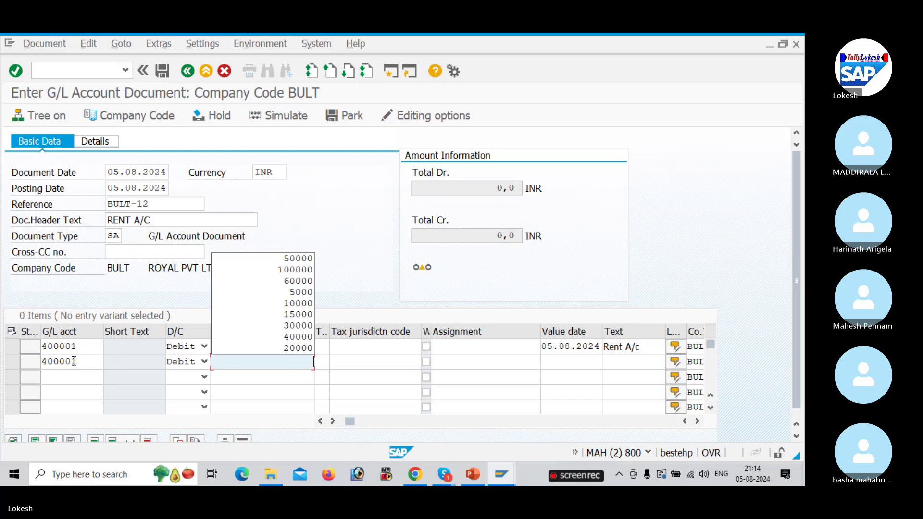
key("Down")
key("Down")
key("Down")
key("Down")
key("Down")
key("Return")
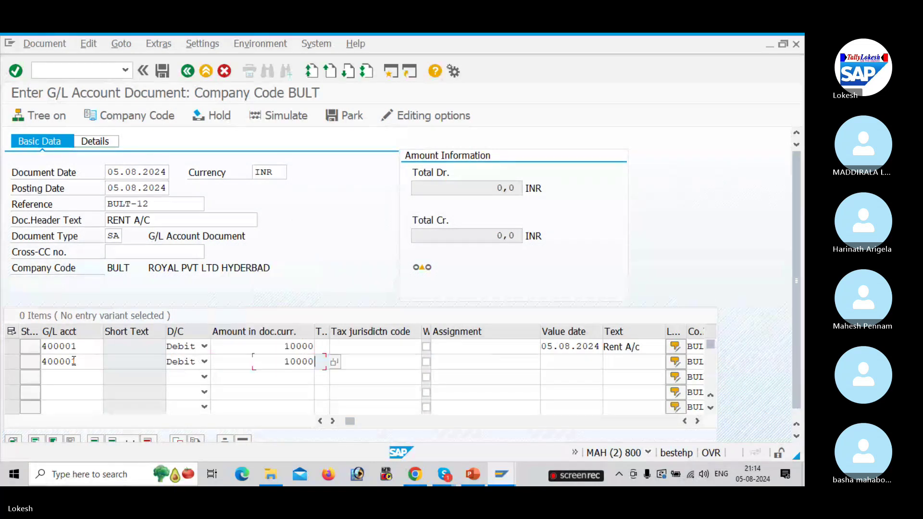
Give the second line item the value date 05.08.2024 and the text Rent A/c.
key("Tab")
key("Tab")
key("Tab")
key("Tab")
type("05")
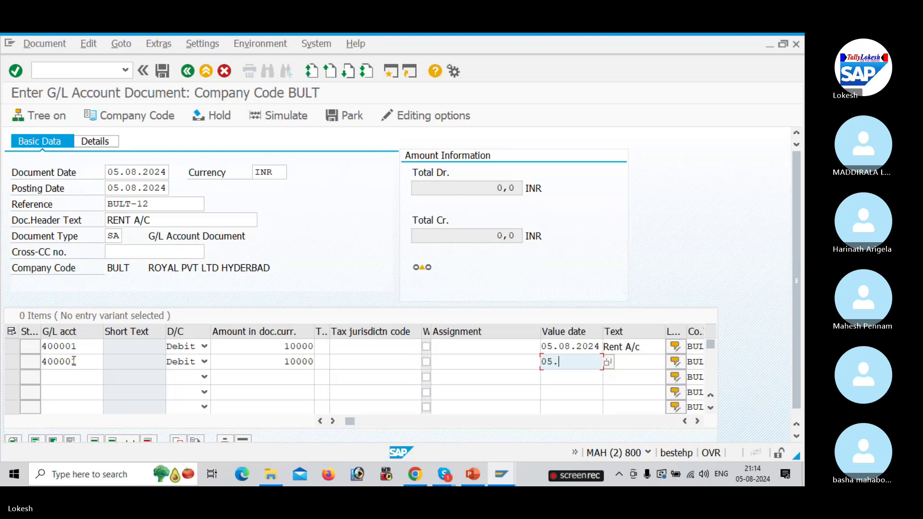
type(".08.2024")
key("Tab")
key("Down")
key("Down")
key("Return")
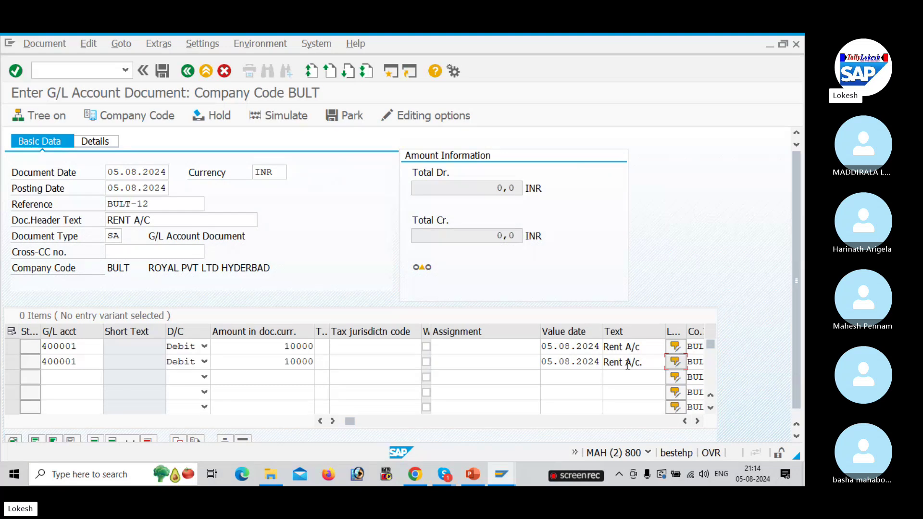
left_click(644, 366)
key("BackSpace")
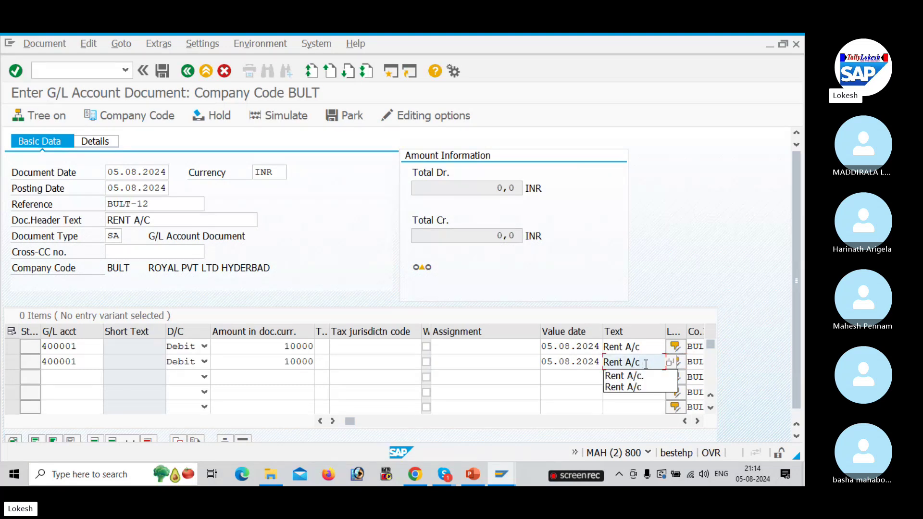
Enter G/L account 200001 as a credit in the third line item.
left_click(79, 379)
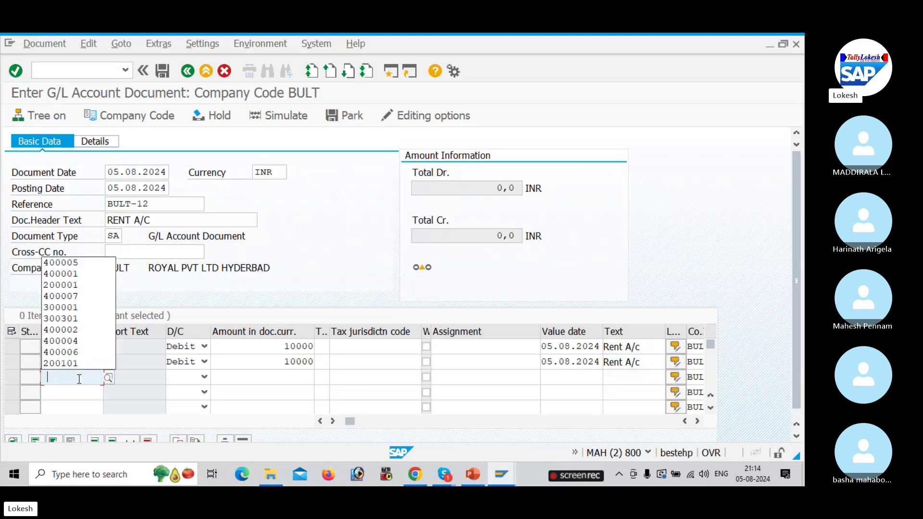
key("Down")
key("Down")
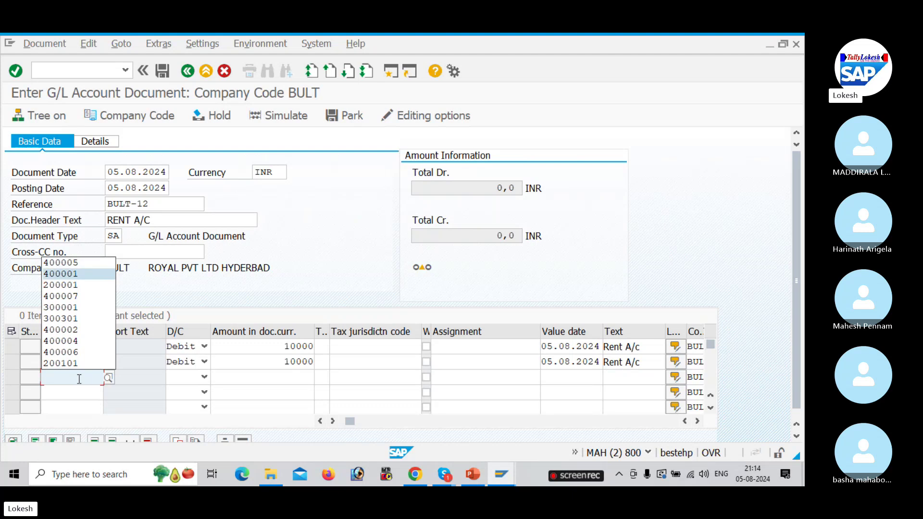
key("Return")
key("Tab")
key("Tab")
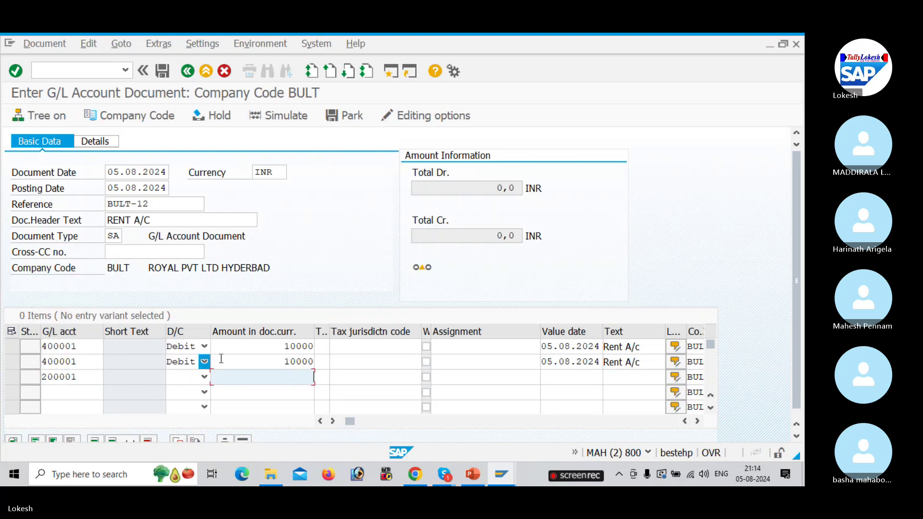
left_click(180, 382)
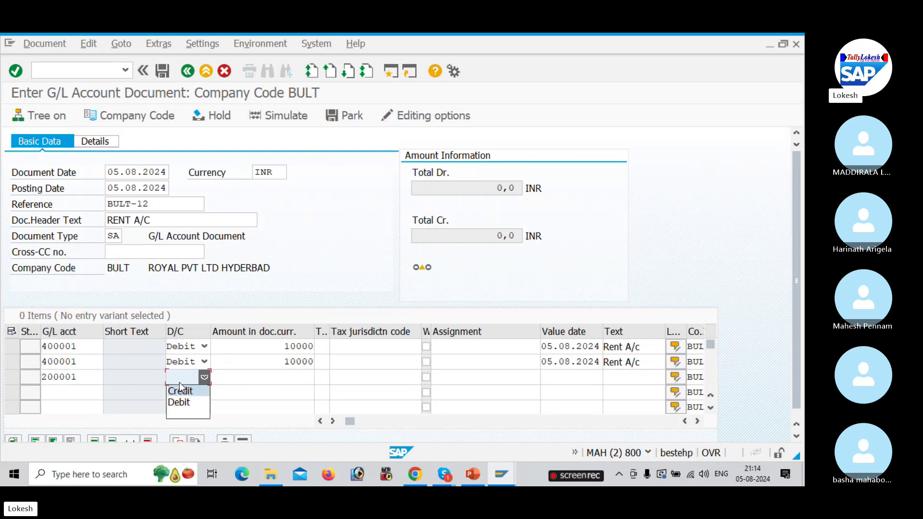
key("Tab")
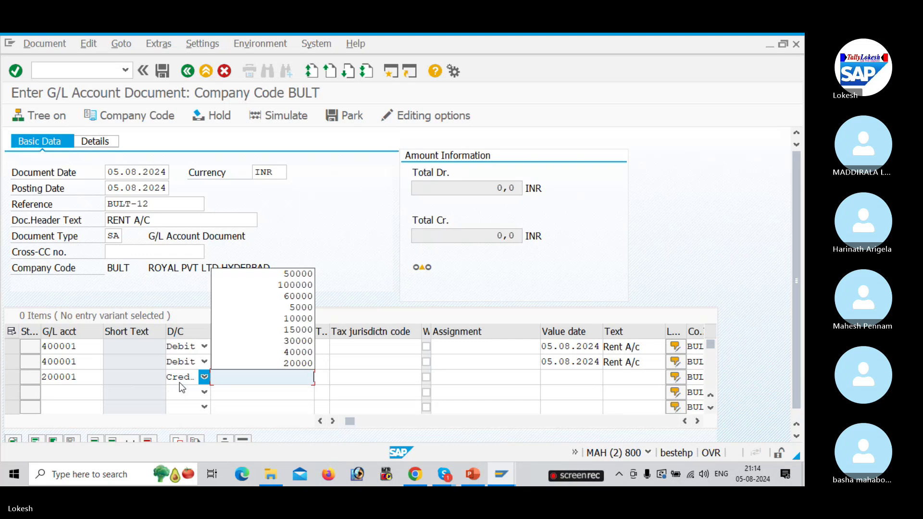
Set the third line item's document currency amount to 20000.
key("Down")
key("Down")
key("Down")
key("Down")
key("Down")
key("Down")
key("Down")
key("Down")
key("Down")
key("Return")
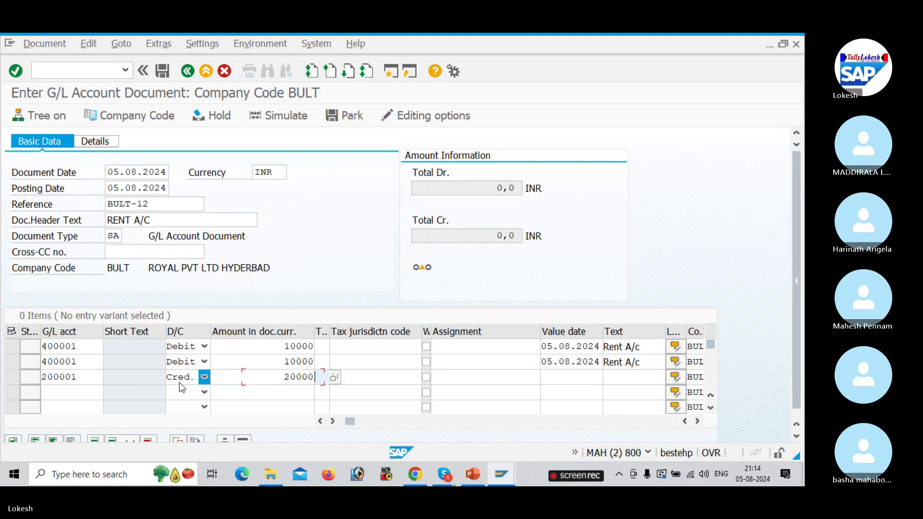
Give the third line item the value date 05.08.2024 and the text BANK A/C.
key("Tab")
key("Tab")
key("Tab")
key("Tab")
key("Tab")
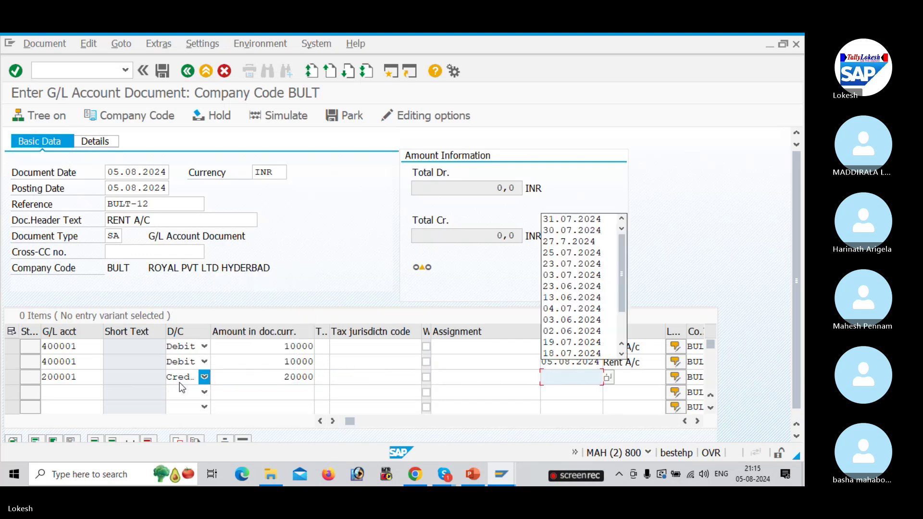
type("05")
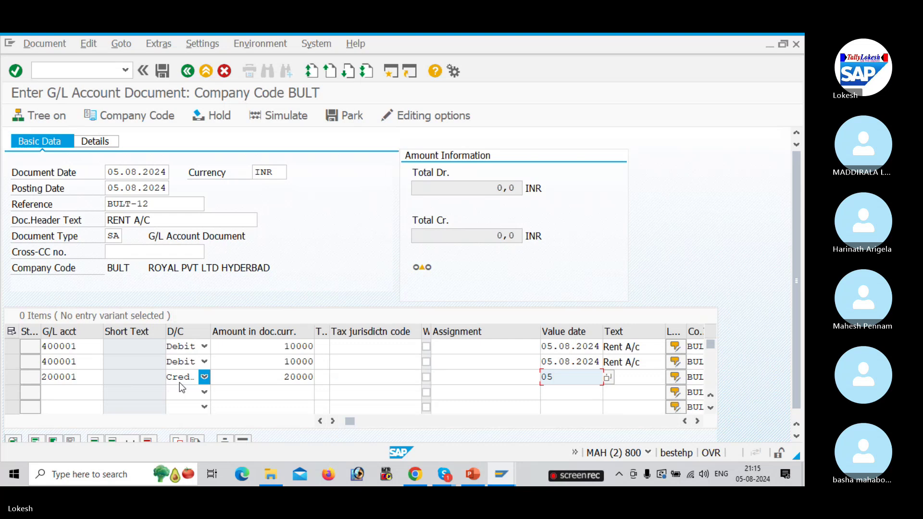
type(".08.2024")
key("Tab")
key("Down")
key("Down")
key("Down")
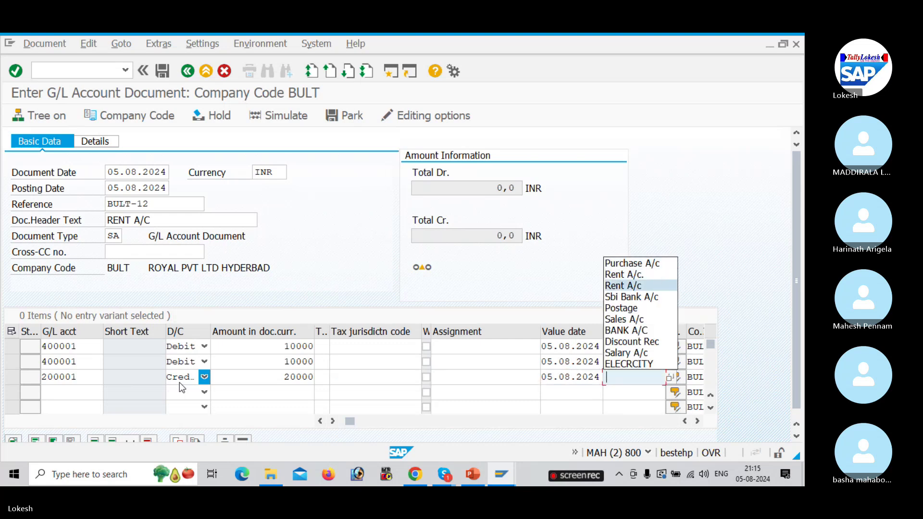
key("Down")
key("Down")
key("Down")
key("Down")
key("Return")
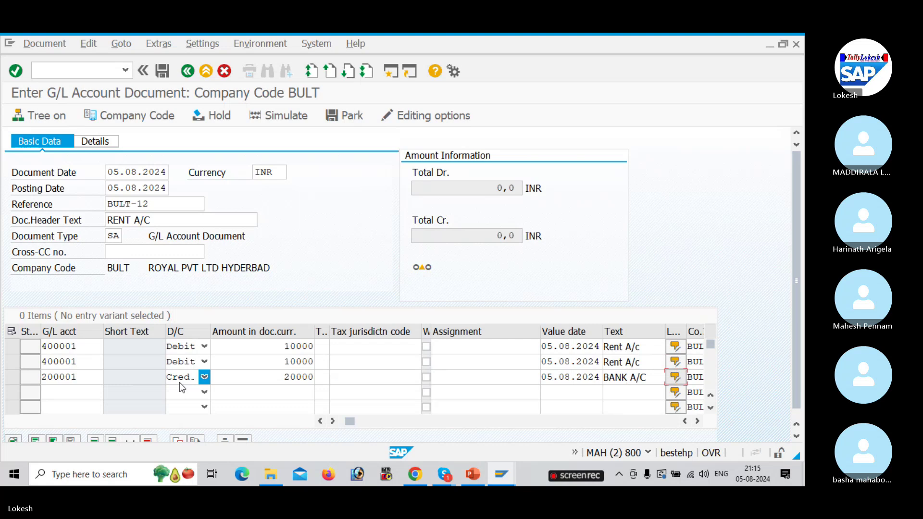
Validate the line items and read the detailed help for the resulting status message.
key("Return")
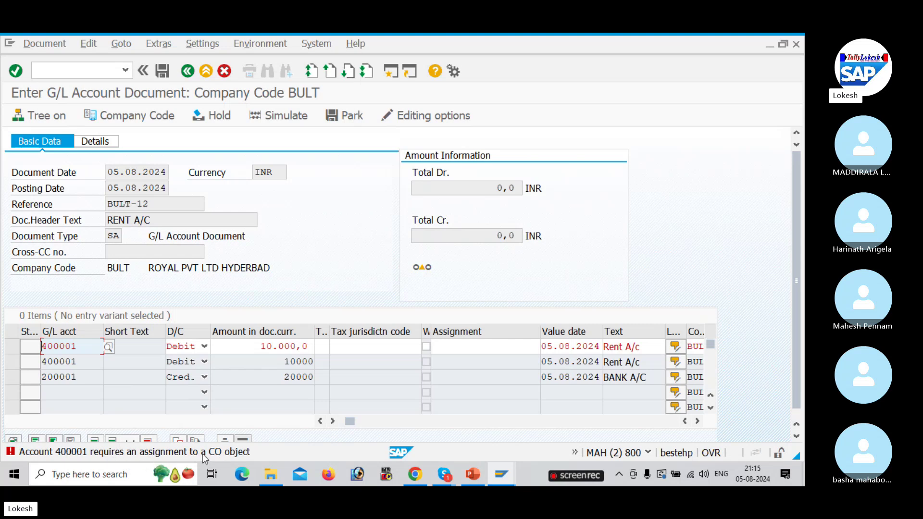
double_click(153, 454)
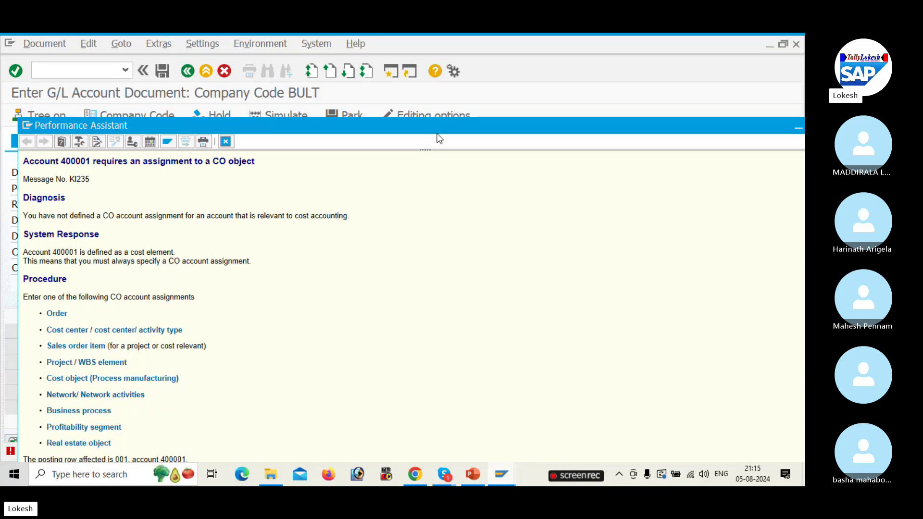
left_click_drag(439, 139, 616, 151)
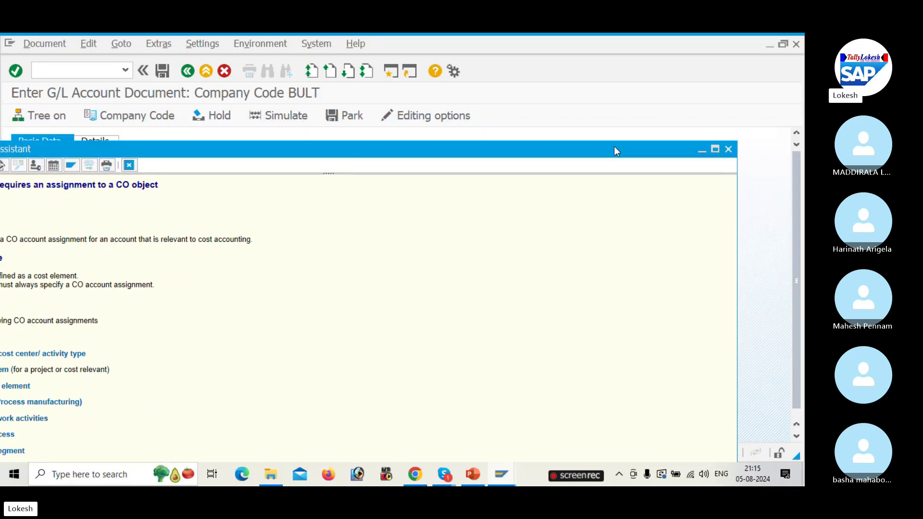
left_click(728, 149)
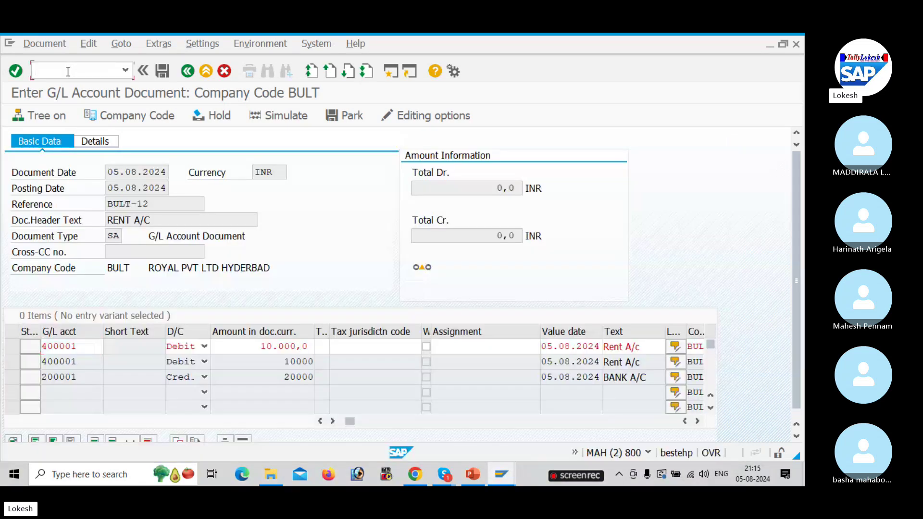
Go to transaction FS00 and open G/L account 400001 Rent A/c under administartion exp for changing.
type("/NFS00")
key("Return")
left_click(13, 170)
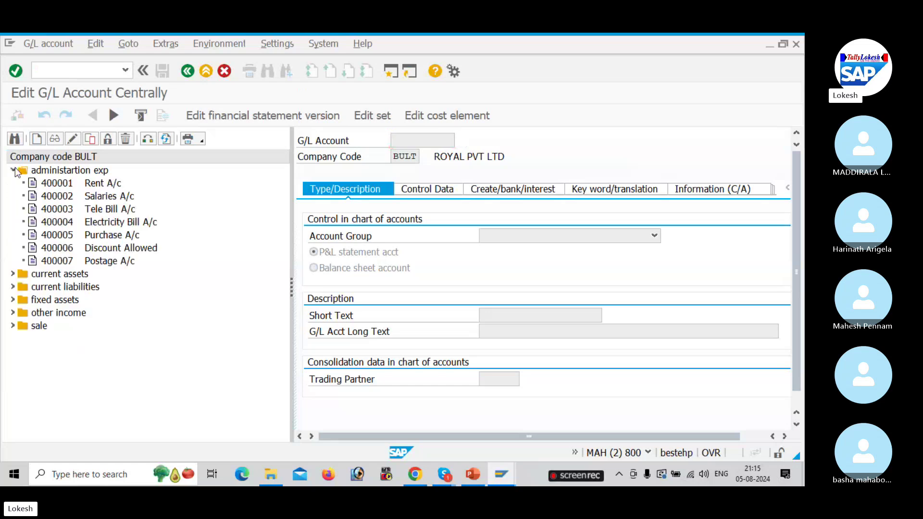
left_click(54, 183)
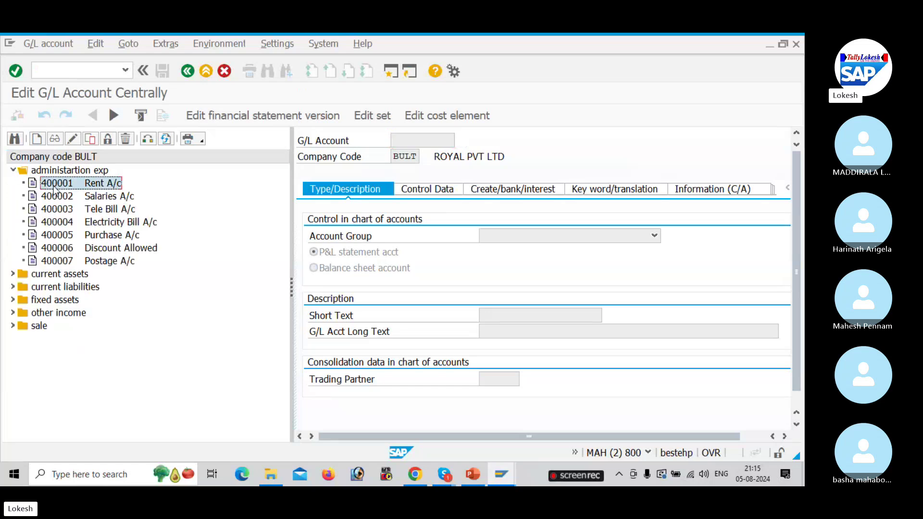
left_click(70, 140)
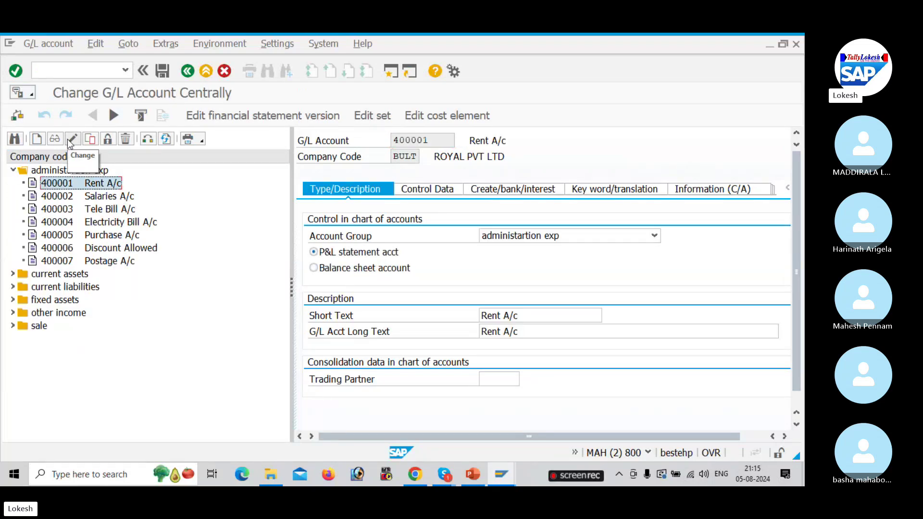
Set the Rent A/c account's field status group to G004 Cost accounts and save it.
left_click(480, 190)
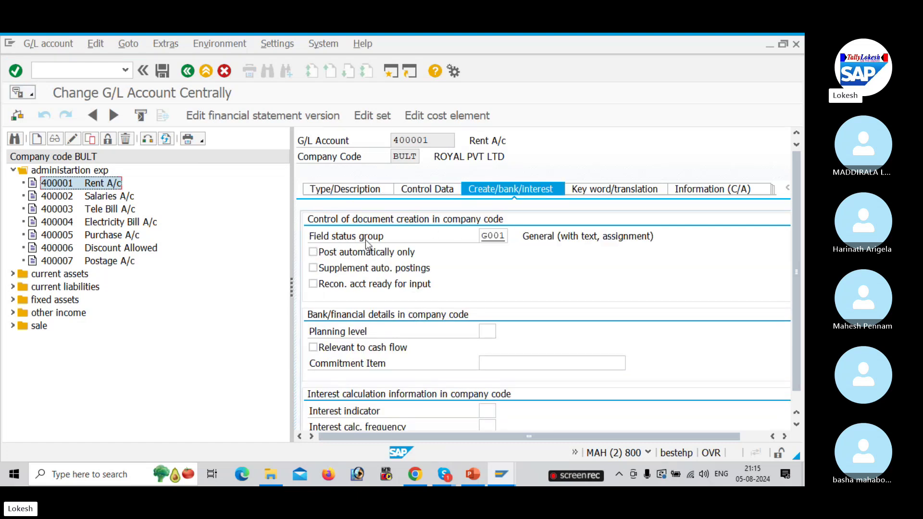
left_click(517, 238)
left_click(423, 181)
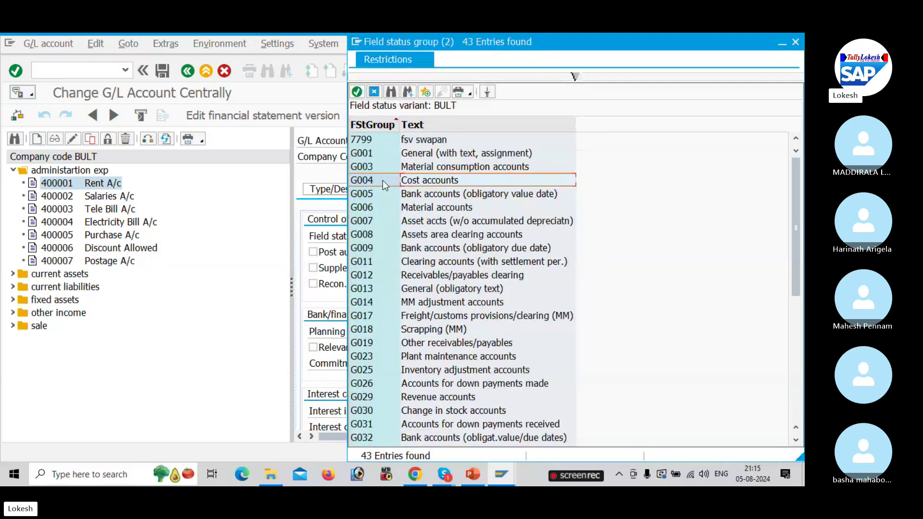
double_click(423, 185)
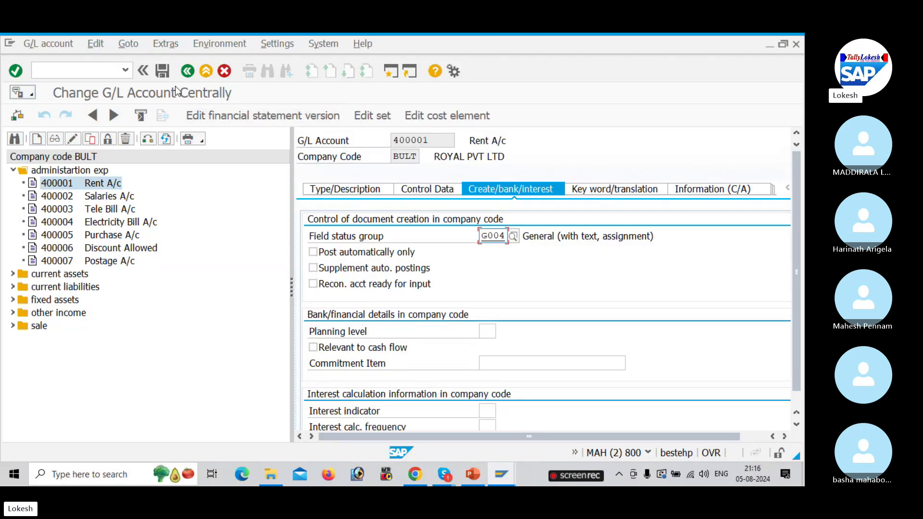
left_click(162, 72)
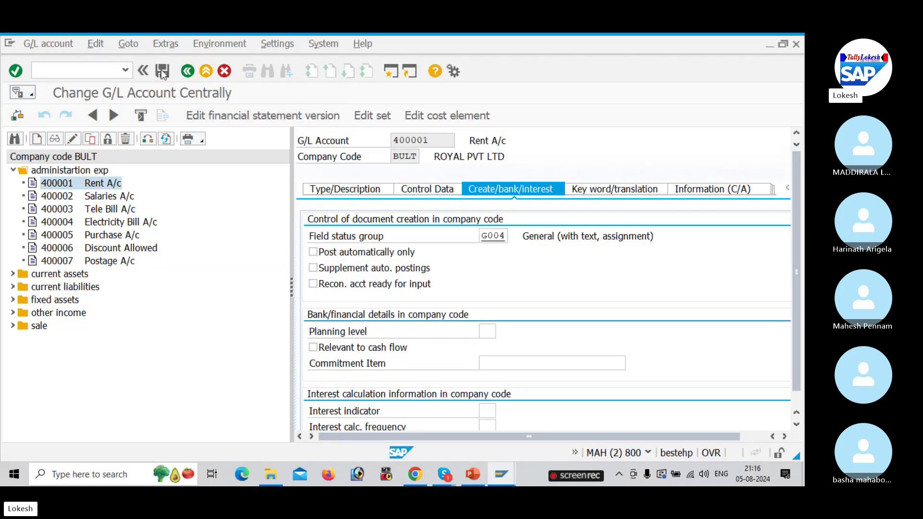
Change G/L account 400002 Salaries A/c to field status group G004 Cost accounts and save it.
left_click(64, 197)
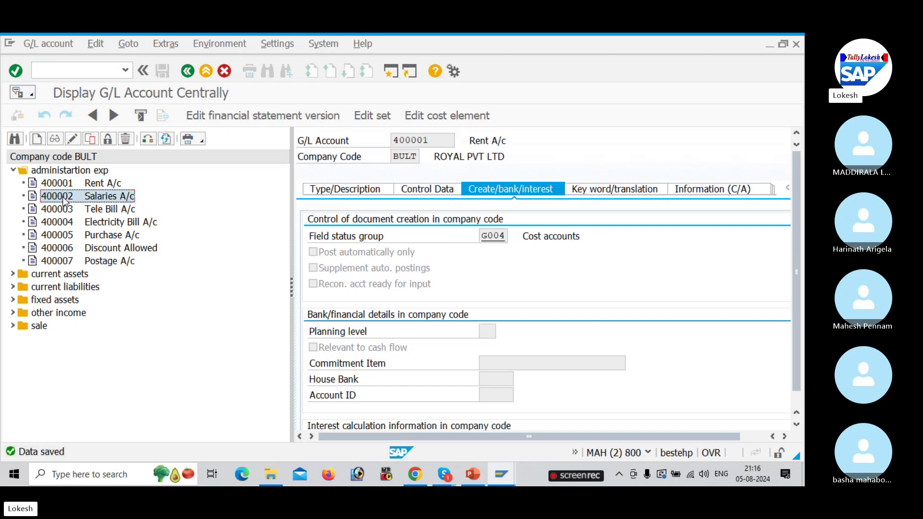
left_click(72, 140)
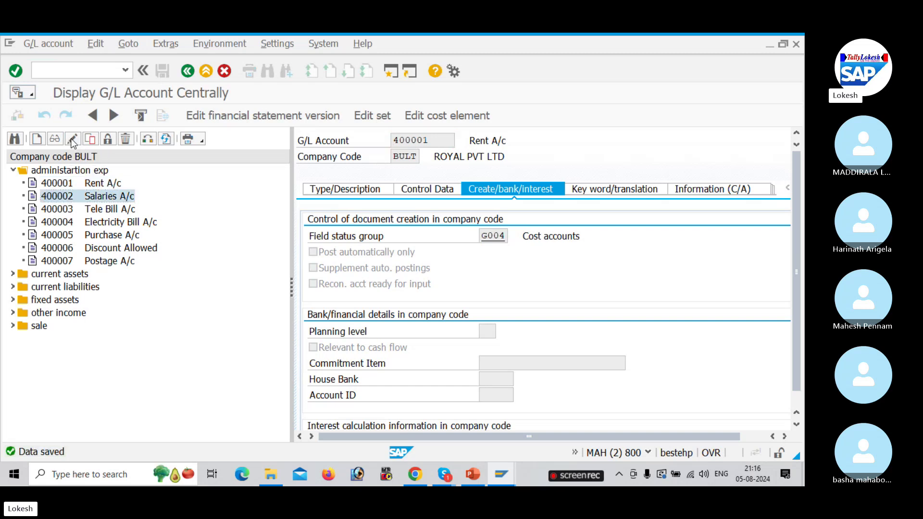
left_click(503, 237)
left_click(514, 236)
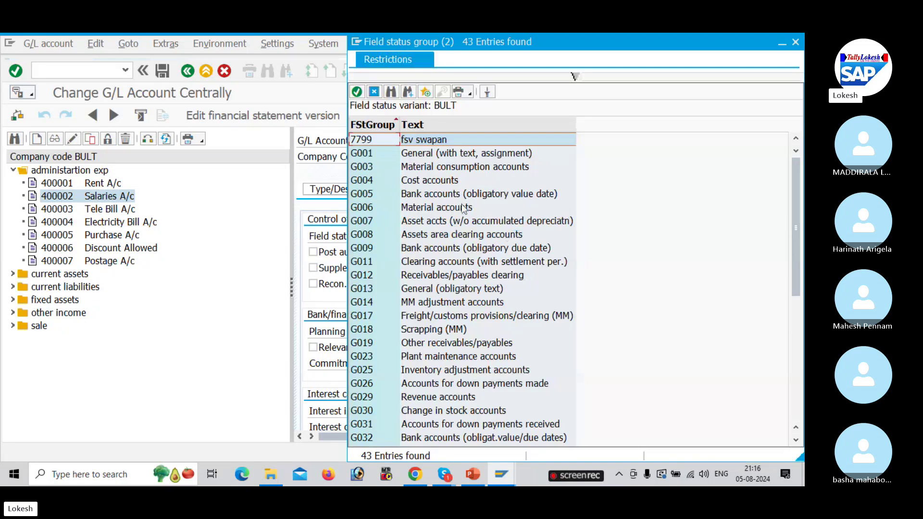
left_click(431, 182)
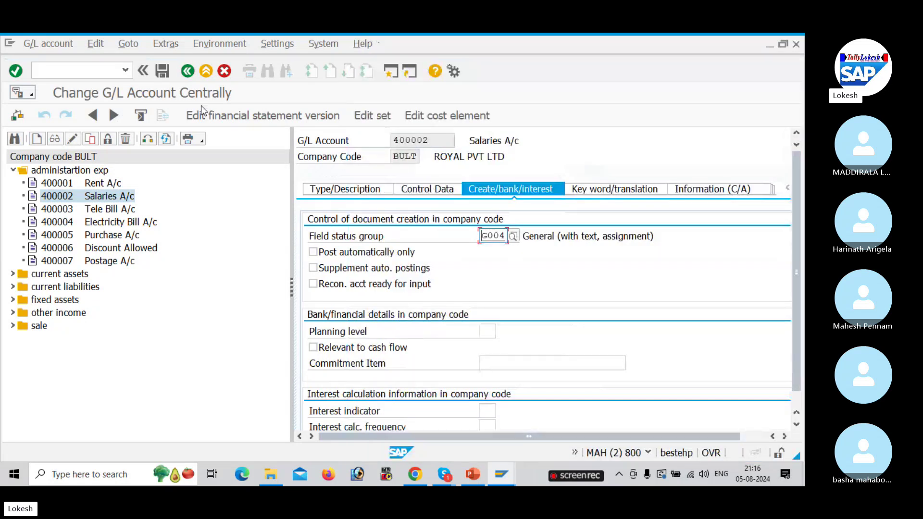
left_click(163, 72)
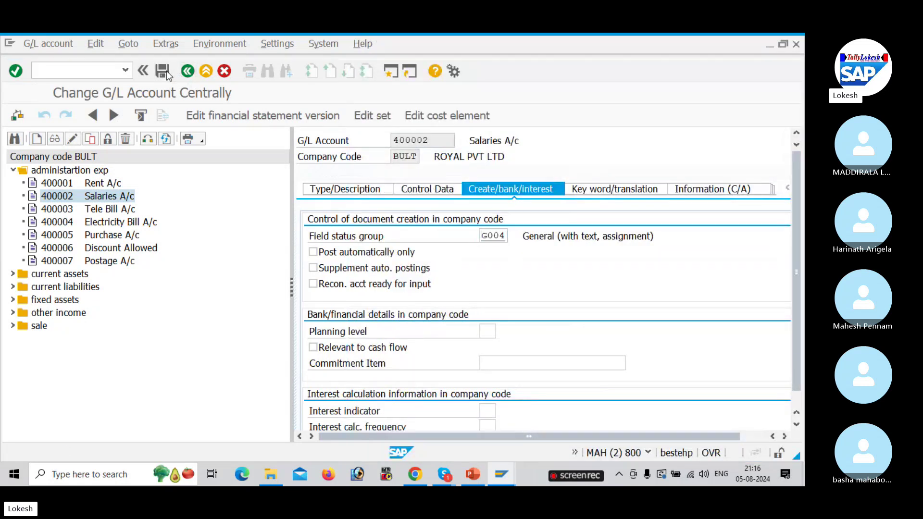
Start a new G/L document in transaction FB50 with the document date 05.08.2024.
left_click(97, 69)
type("/NFB")
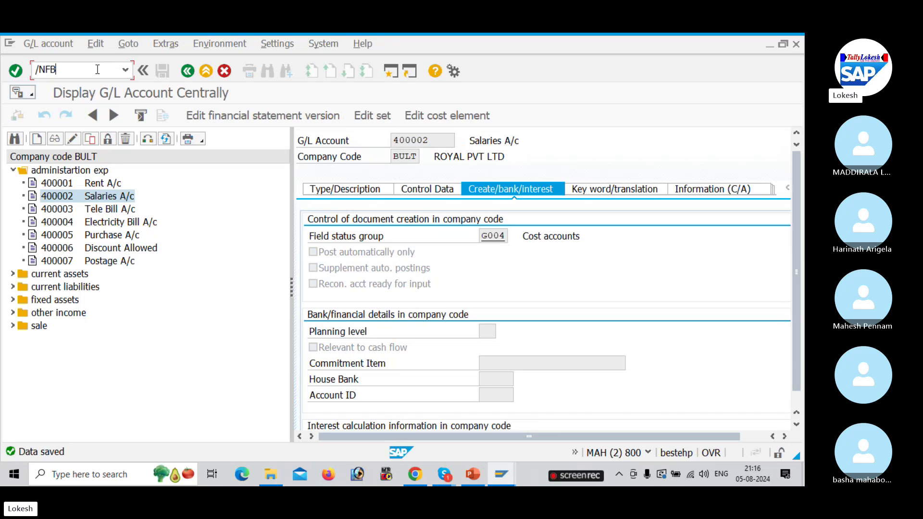
type("50")
key("Return")
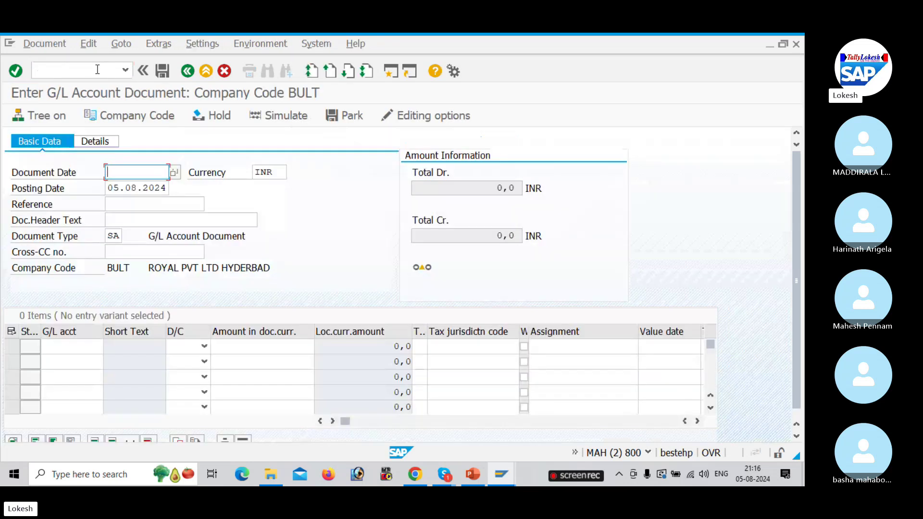
key("Down")
key("Return")
key("Tab")
key("Tab")
key("Tab")
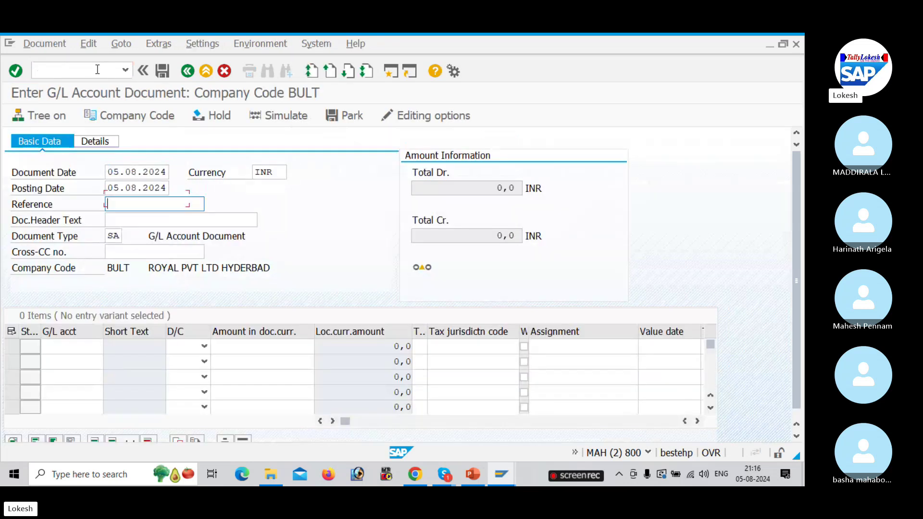
Give the document the reference BULT-12 and the header text RENT A/C.
type("BULT-12")
key("Tab")
key("Down")
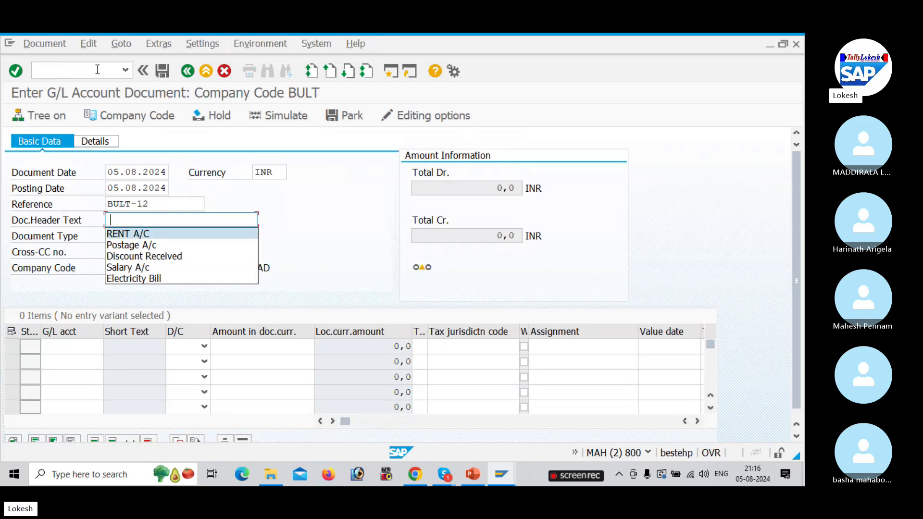
key("Return")
Enter G/L account 400001 in the first line item as a debit of 10000.
key("Tab")
key("Tab")
key("Tab")
key("Down")
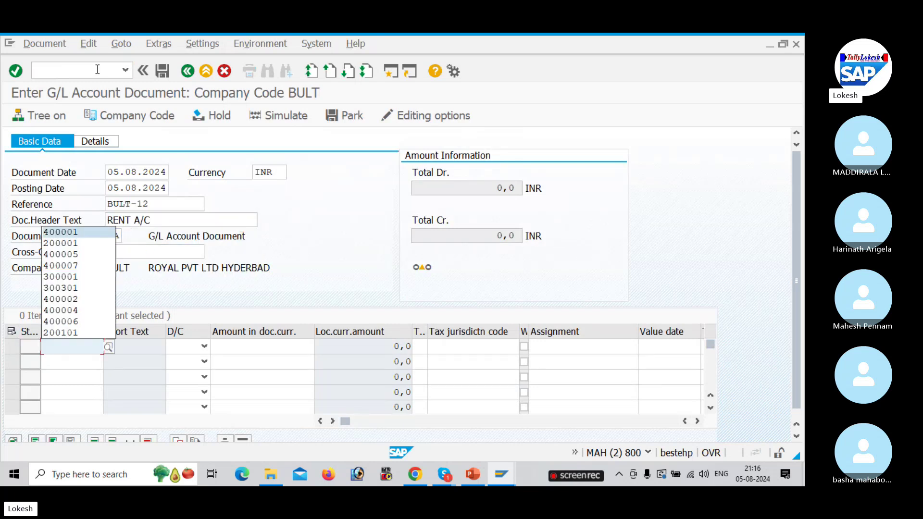
key("Return")
key("Tab")
key("Down")
key("Tab")
key("Down")
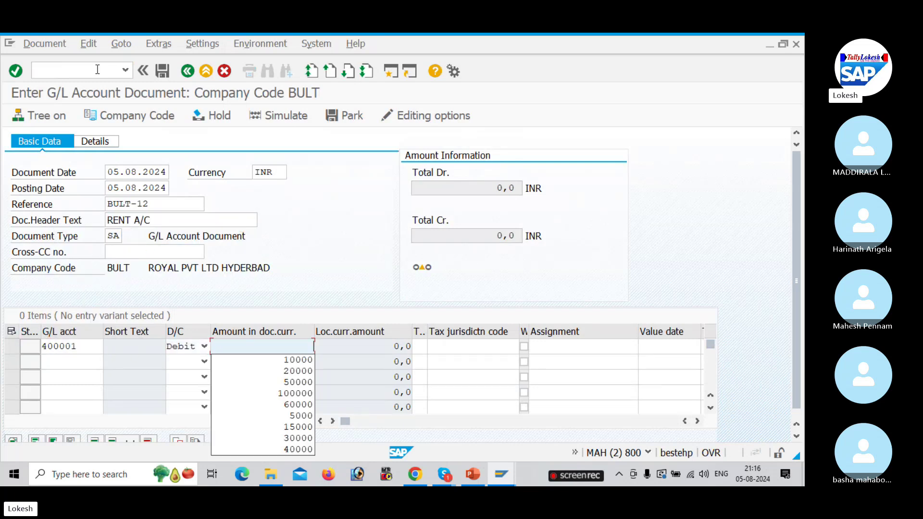
key("Return")
Give the first line item the value date 05.08.2024 and the text Rent A/c.
key("Tab")
key("Tab")
key("Tab")
key("Tab")
key("Tab")
key("Down")
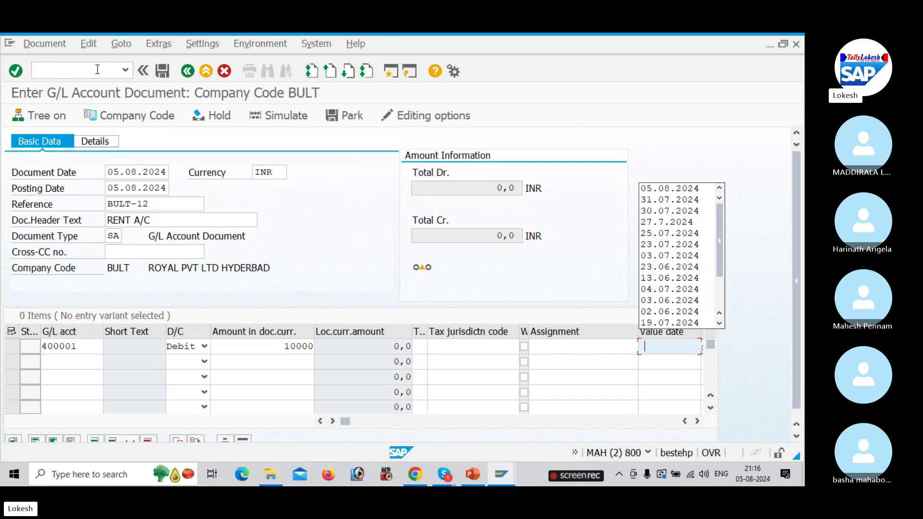
key("Return")
key("Tab")
key("Down")
key("Return")
key("Tab")
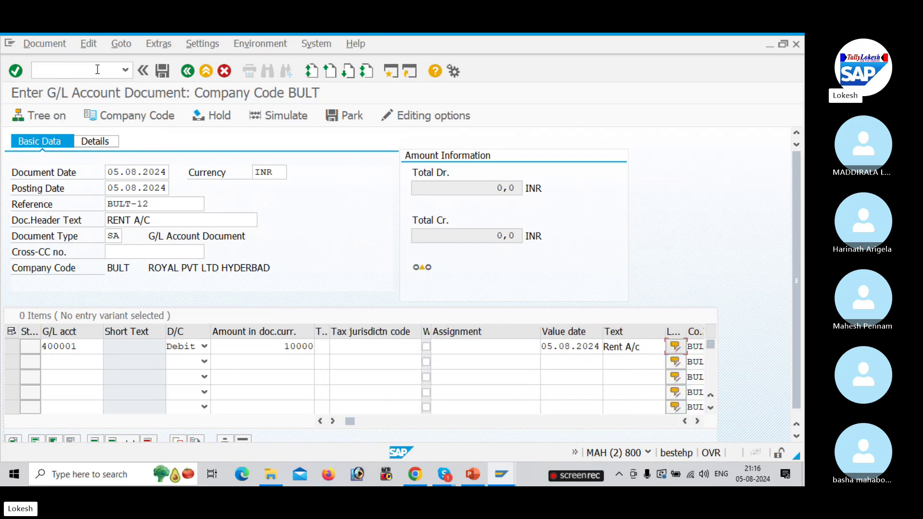
Enter G/L account 400001 in the second line item as a debit of 10000.
left_click(89, 358)
key("Down")
key("Return")
key("Tab")
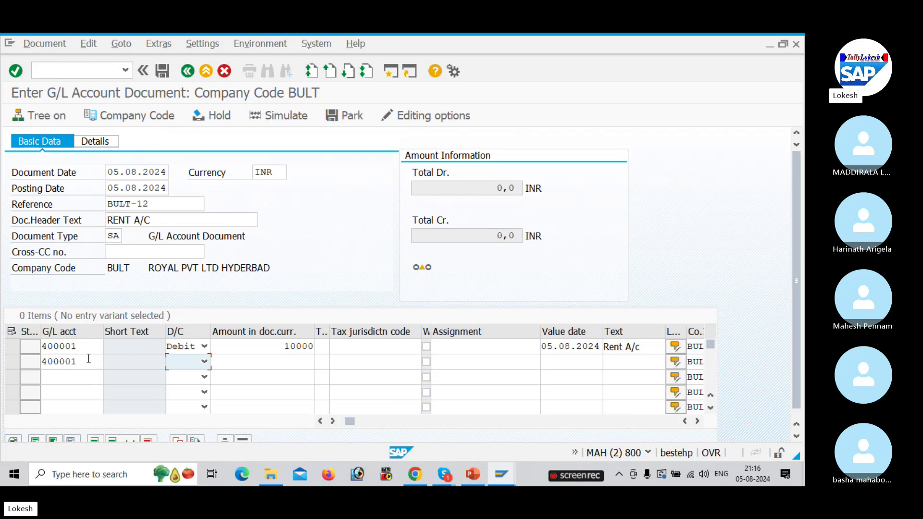
key("Tab")
key("Down")
key("Down")
key("Return")
key("Tab")
key("Tab")
key("Tab")
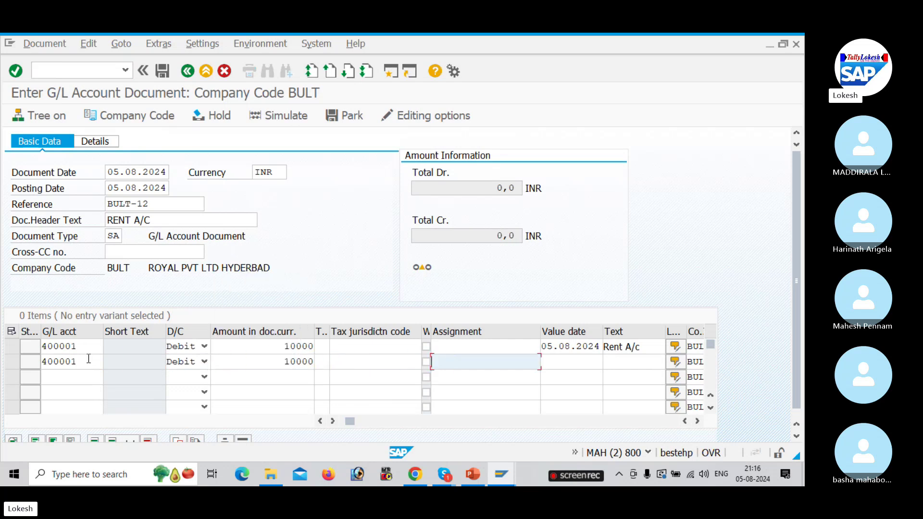
Give the second line item the value date 05.08.2024 and the text Rent A/c.
key("Tab")
key("Down")
key("Down")
key("Return")
key("Tab")
key("Down")
key("Down")
key("Return")
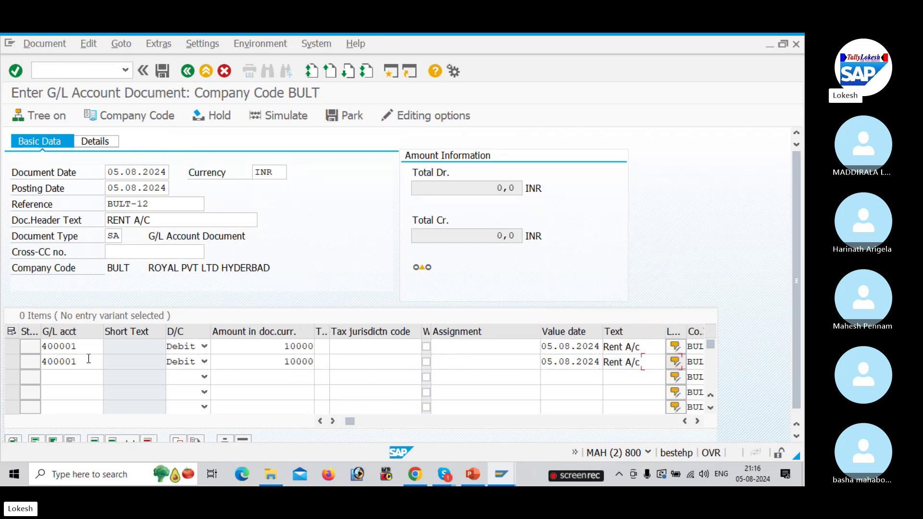
Enter the Sbi Bank A/c, 200001, in the third line item as a credit of 20000.
left_click(71, 382)
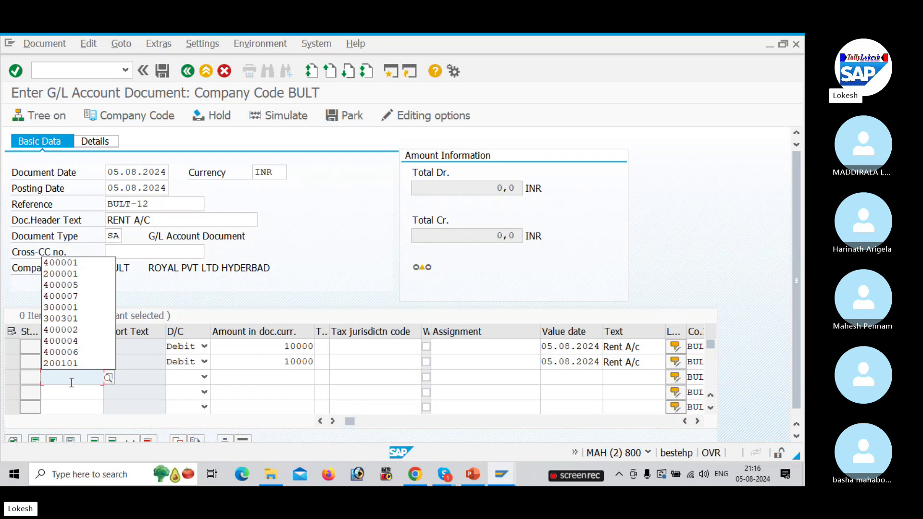
left_click(110, 378)
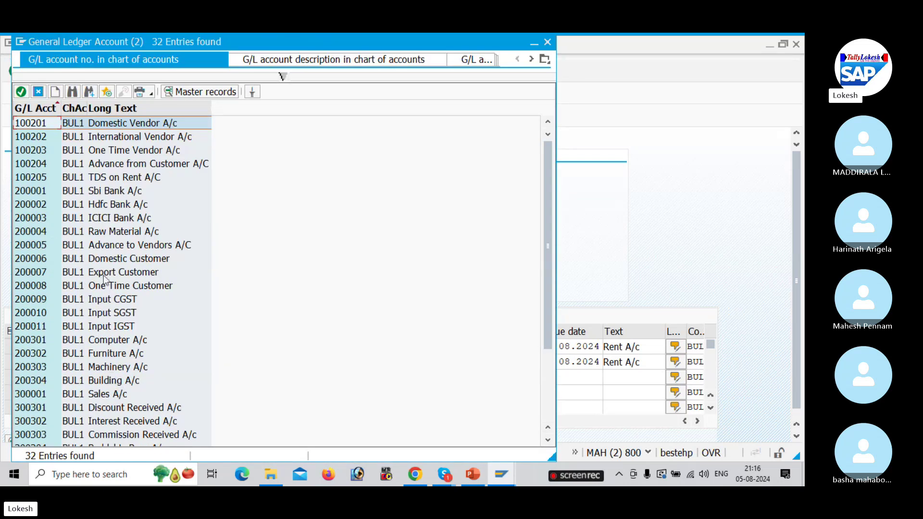
double_click(137, 191)
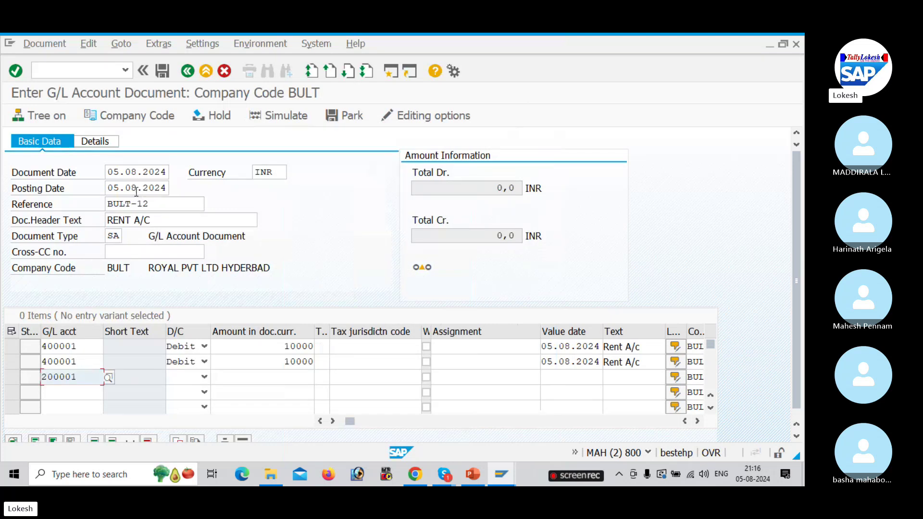
key("Tab")
key("c")
key("Tab")
type("20000")
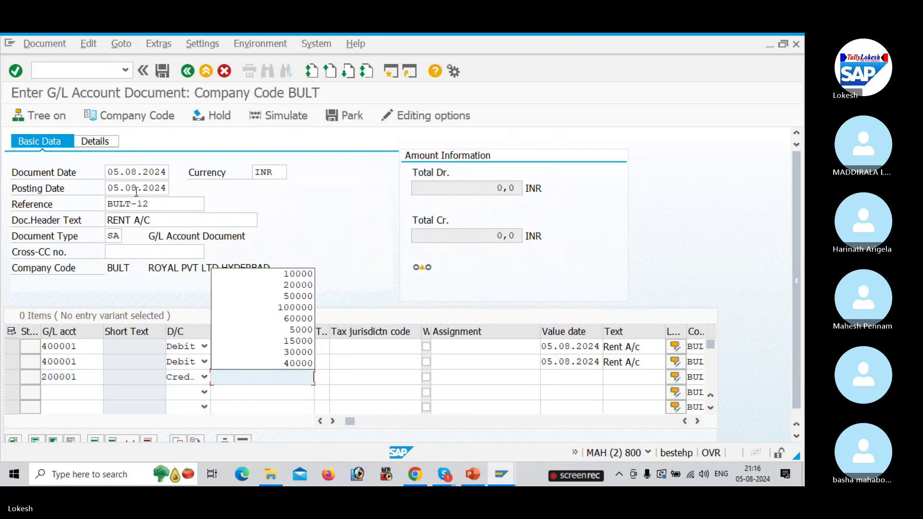
key("Tab")
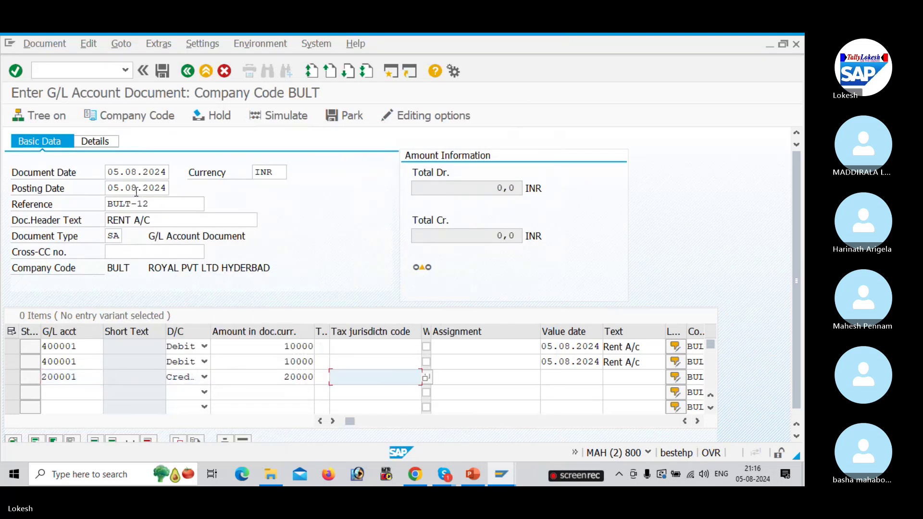
Give the bank line the value date 05.08.2024 and the text BANK A/C, and validate the line items.
key("Tab")
key("Tab")
key("Tab")
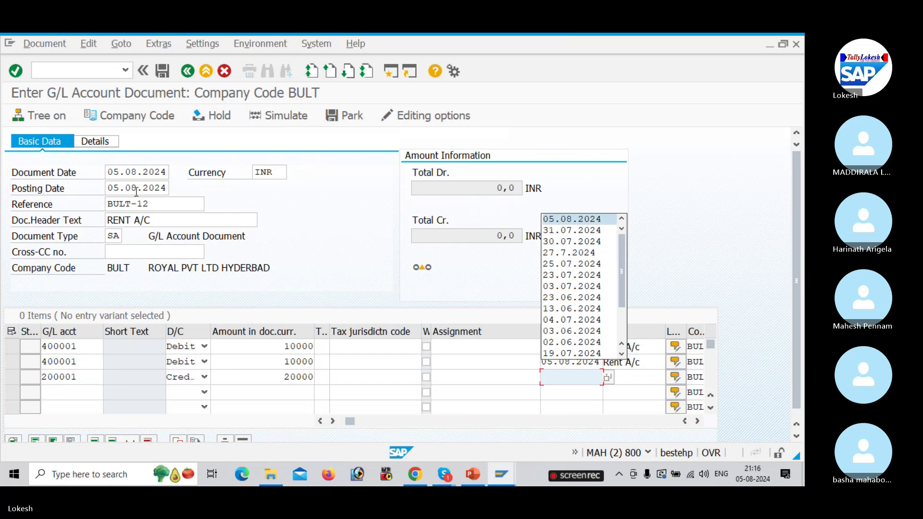
key("Tab")
key("Down")
key("Down")
key("Tab")
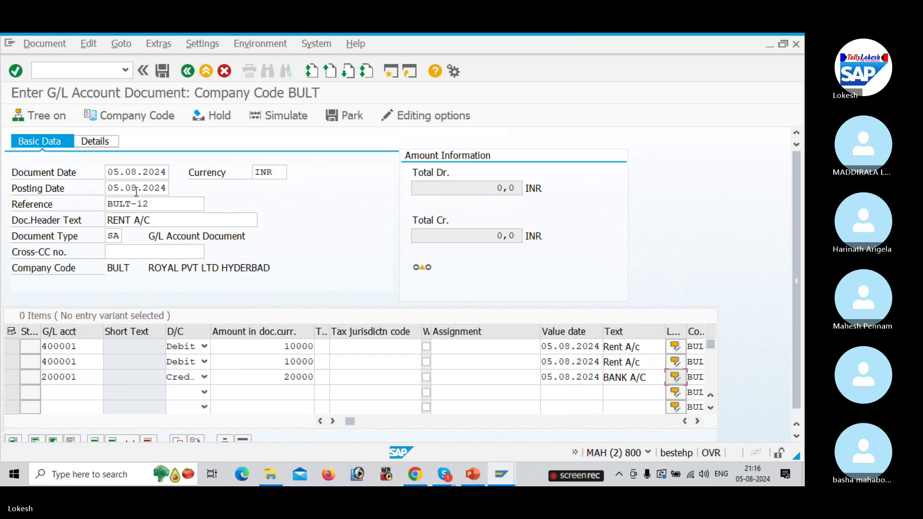
key("Return")
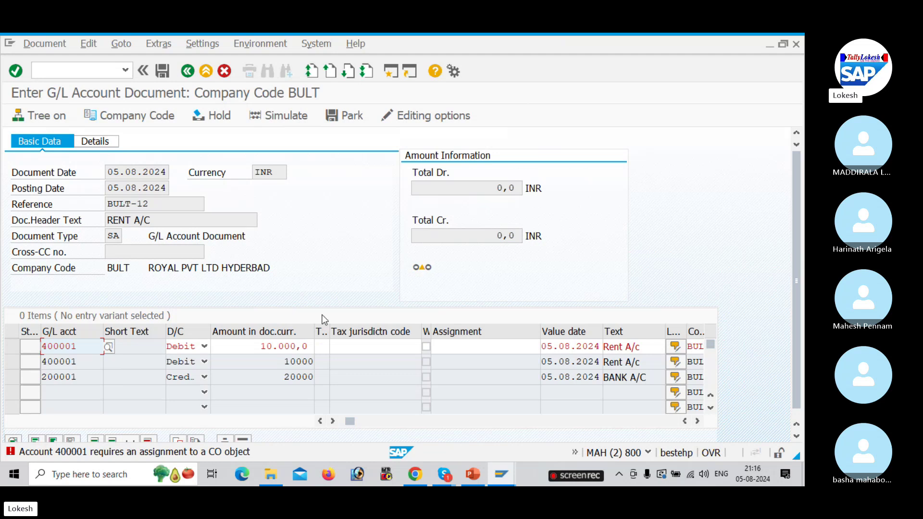
Open the detailed help for the error on account 400001 and copy its heading text.
left_click(183, 450)
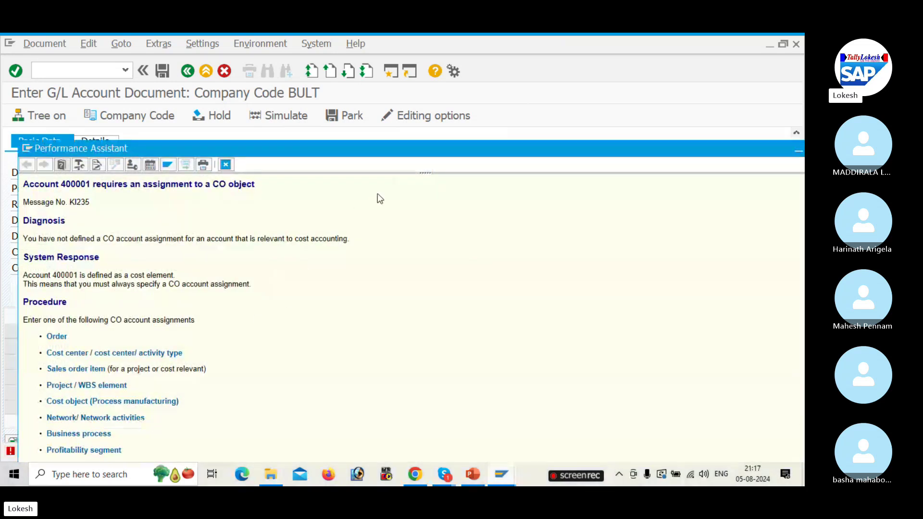
left_click_drag(408, 156, 406, 134)
left_click_drag(410, 105, 419, 92)
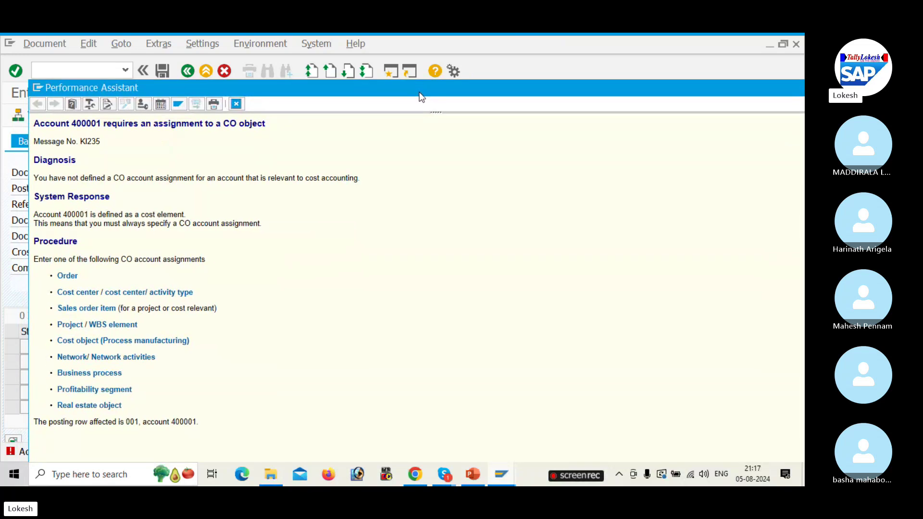
left_click_drag(421, 97, 421, 101)
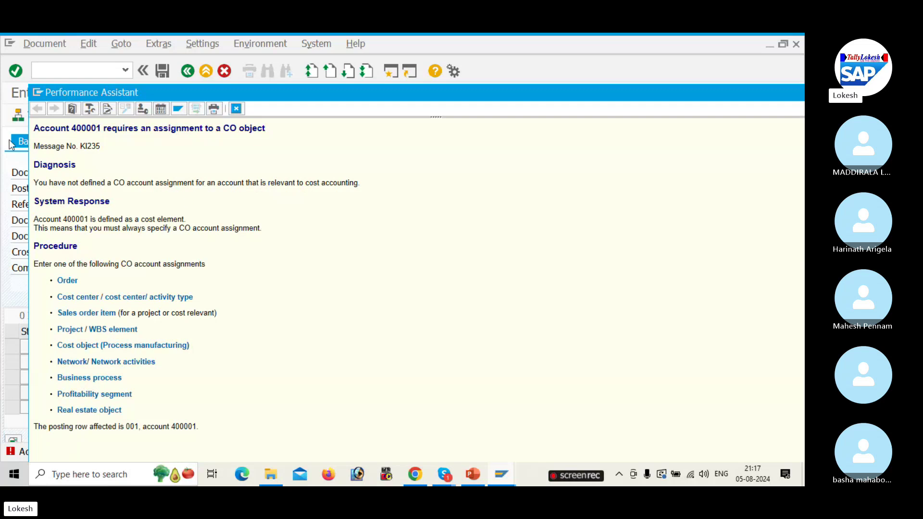
left_click_drag(35, 128, 272, 136)
key("ctrl+c")
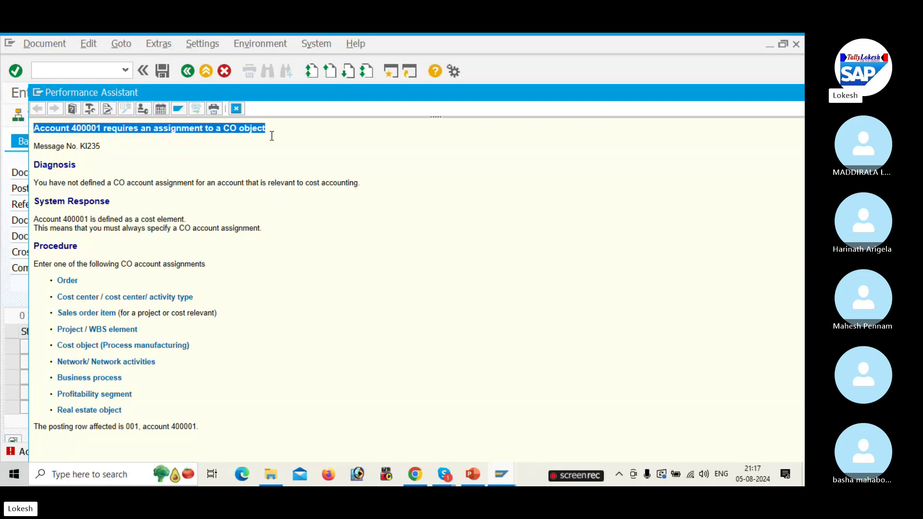
Switch to Chrome and search Google in a new tab for "Account 400001 requires an assignment to a CO object".
left_click(425, 472)
left_click(694, 44)
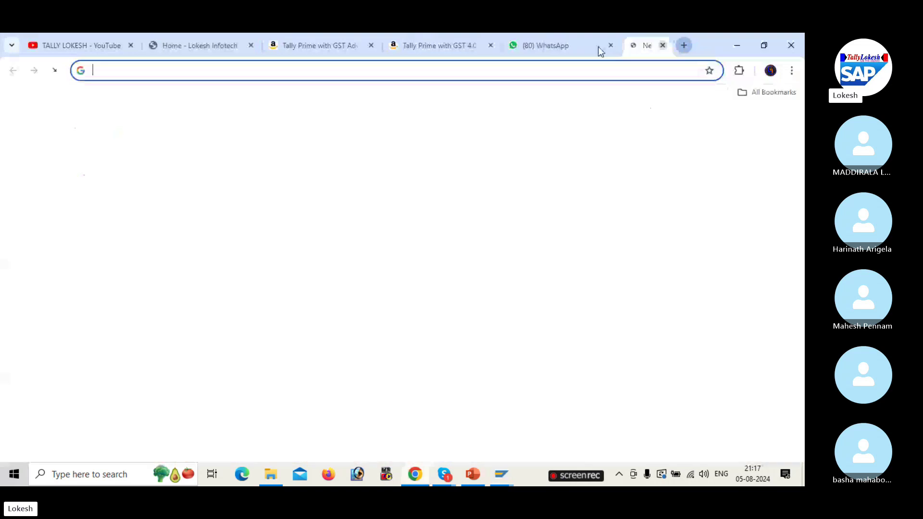
key("ctrl+v")
key("Return")
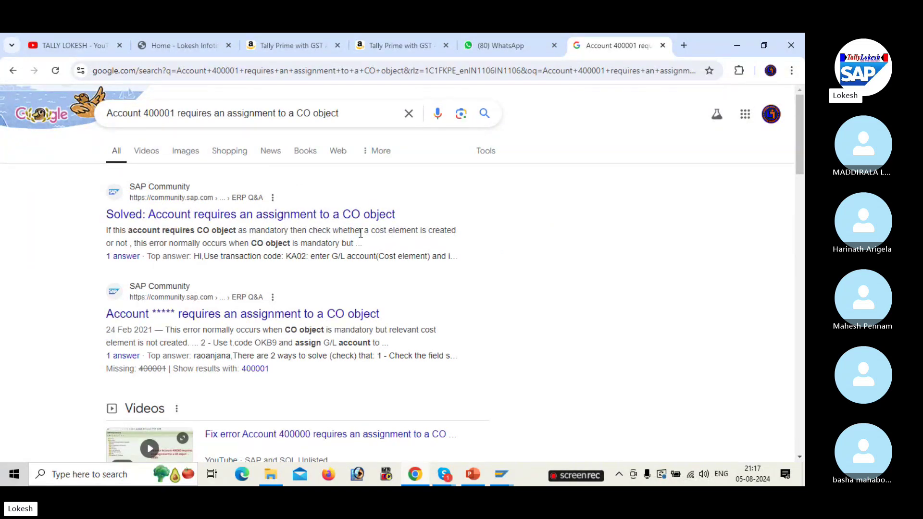
Review the search results and read the answer in the SAP Community thread "Account ***** requires an assignment to a CO object".
scroll(336, 295, "down", 2)
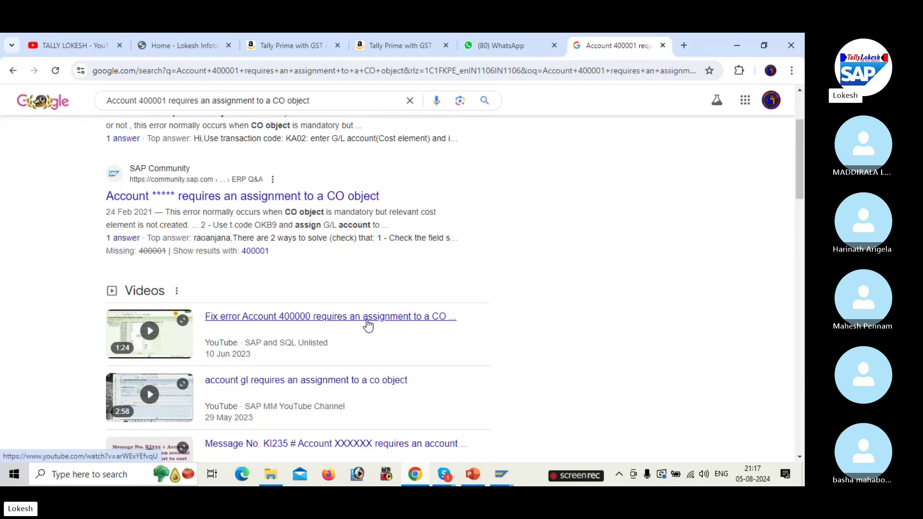
scroll(368, 326, "down", 1)
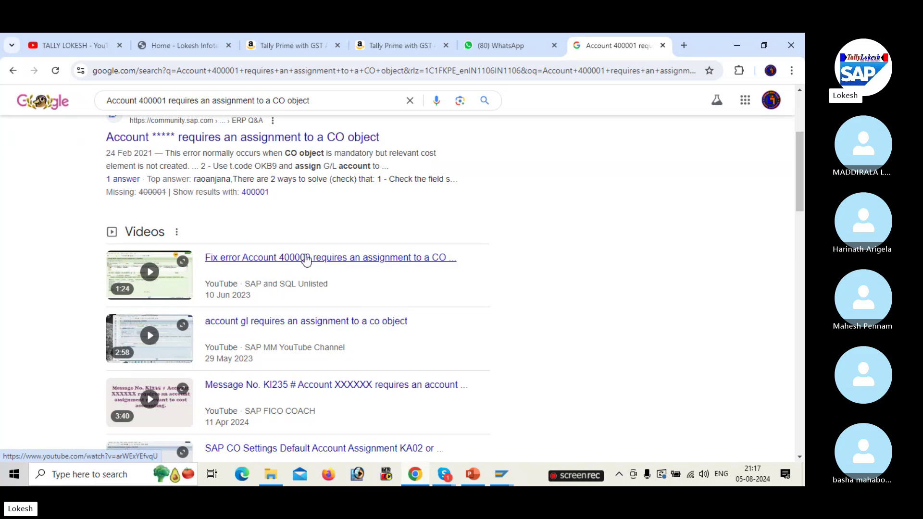
scroll(305, 255, "up", 2)
scroll(305, 254, "up", 2)
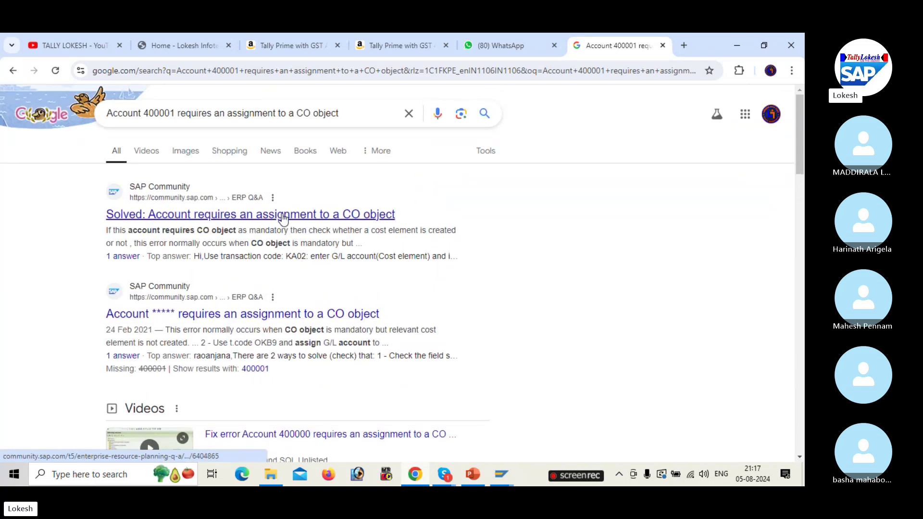
left_click(260, 316)
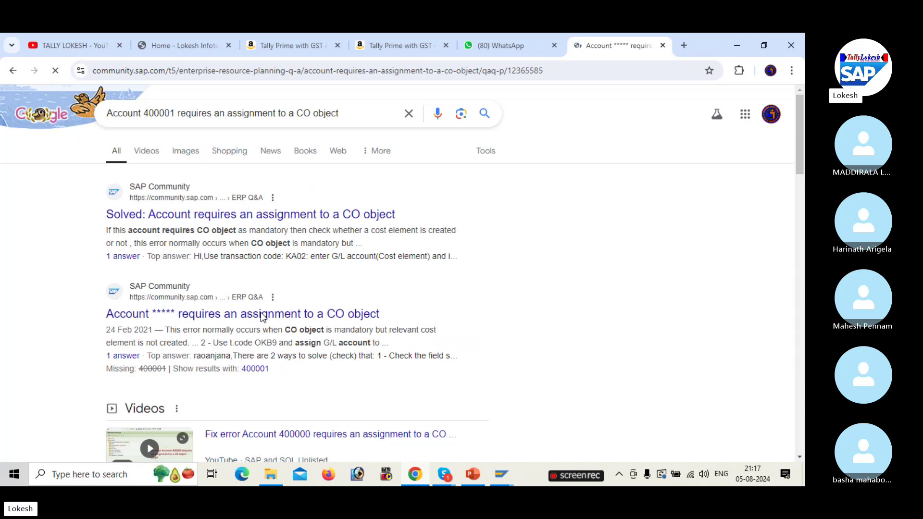
scroll(362, 310, "down", 5)
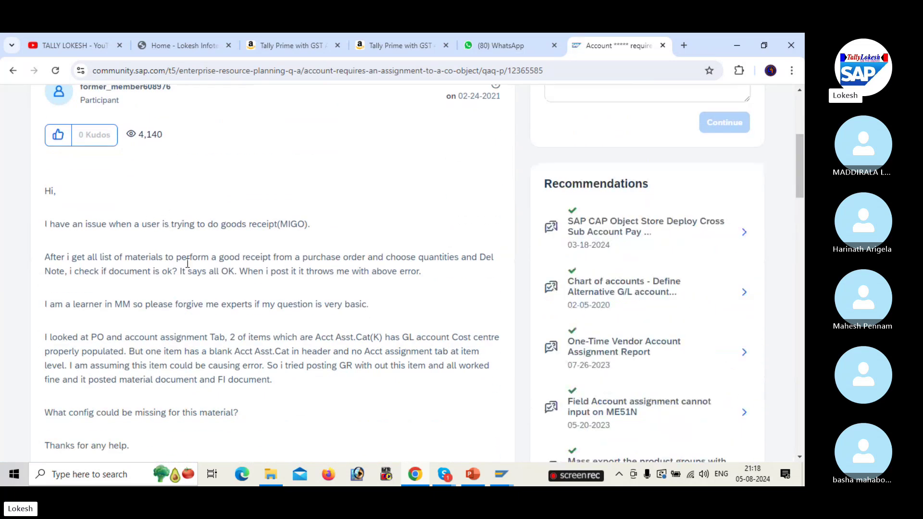
scroll(221, 284, "down", 8)
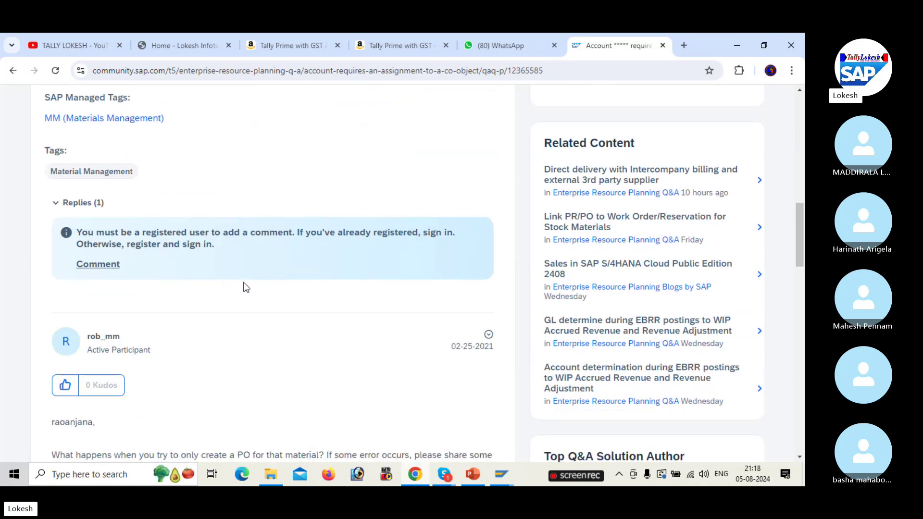
scroll(245, 287, "down", 4)
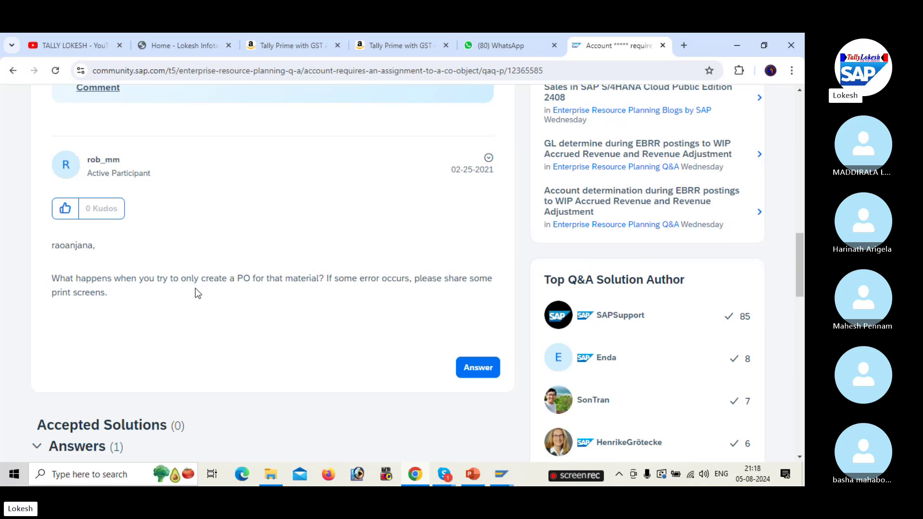
scroll(197, 289, "down", 10)
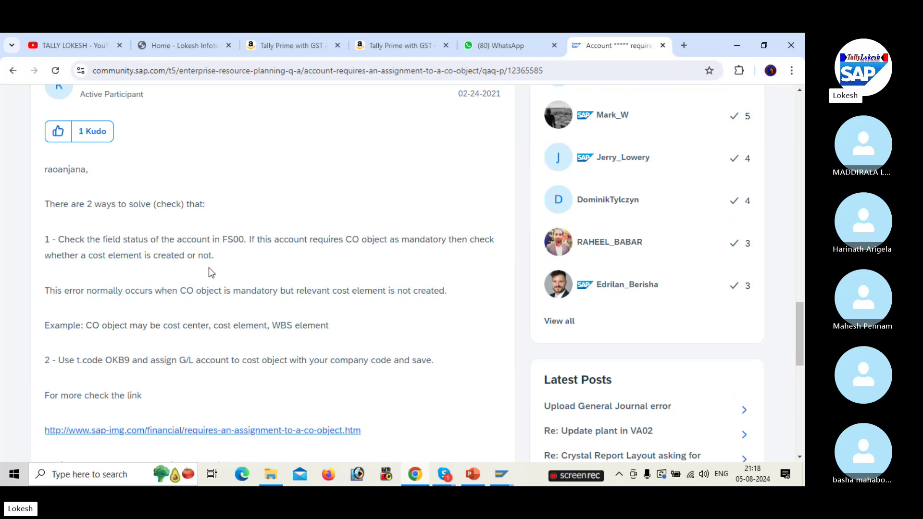
scroll(244, 323, "down", 1)
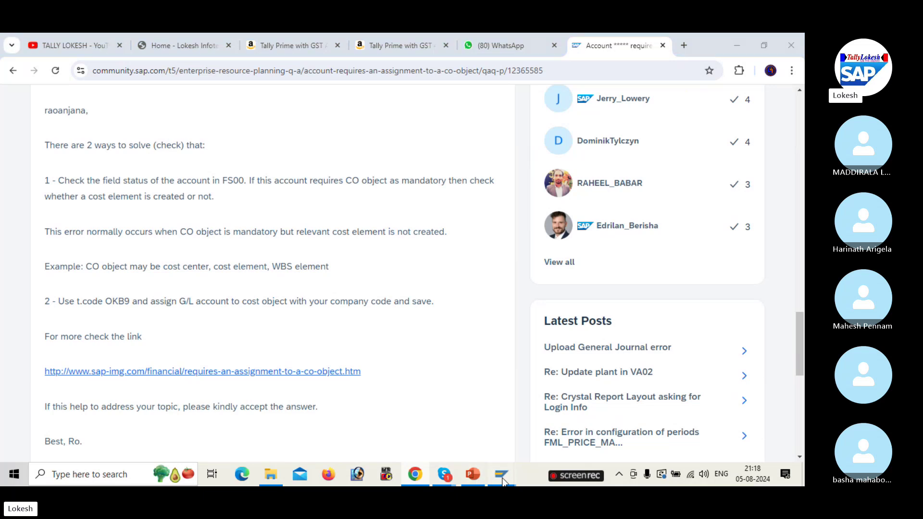
Switch back to the SAP G/L document entry and open an additional SAP session.
mouse_move(501, 474)
left_click(497, 433)
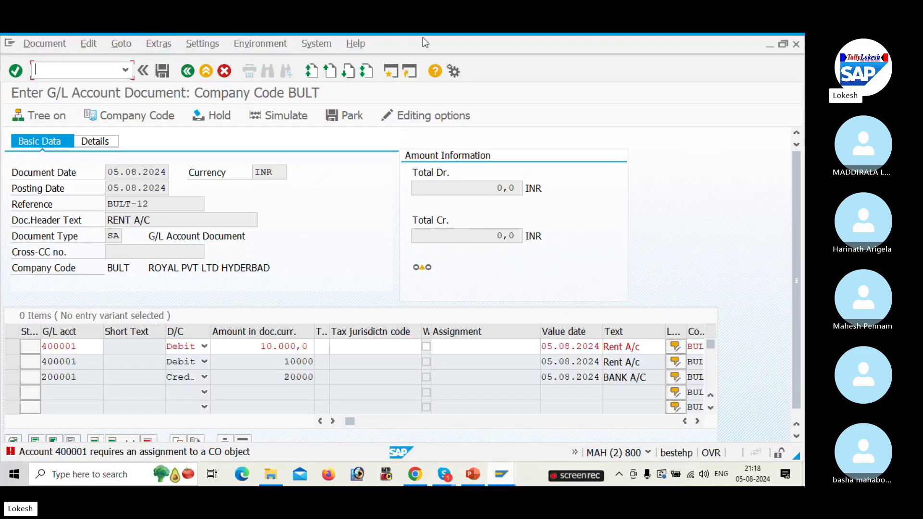
left_click(392, 73)
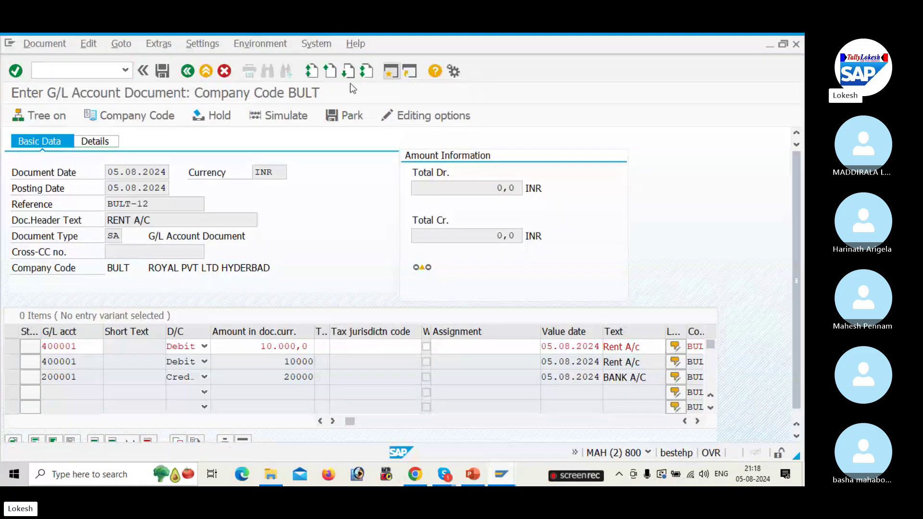